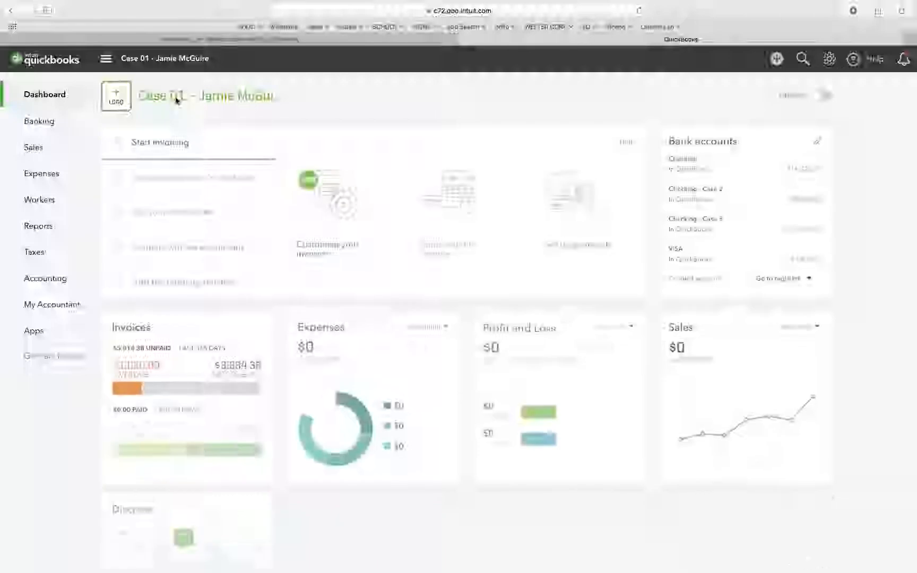
Change the company name in the account settings to "Case 02 - " followed by the owner's full name, save it, and close the settings.
{"action": "left_click", "coordinate": [177, 98]}
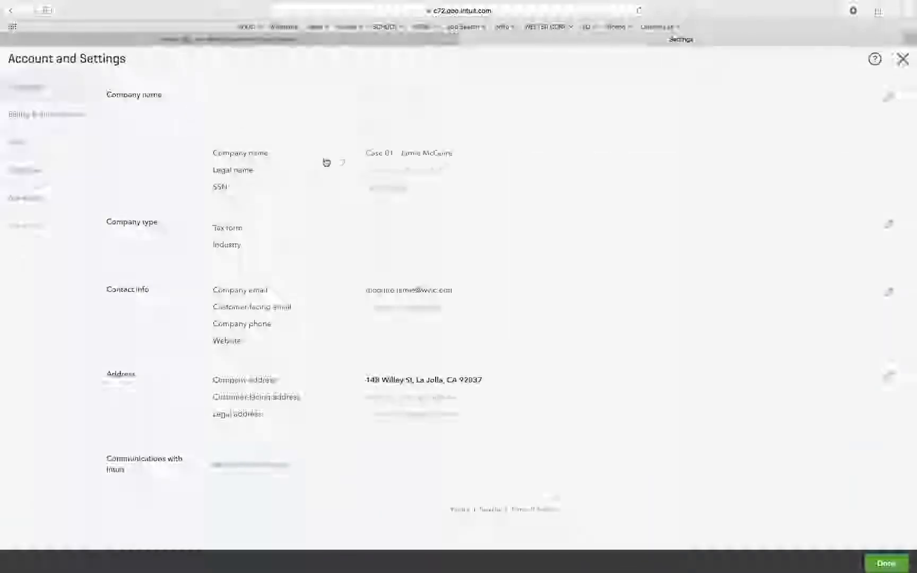
{"action": "left_click", "coordinate": [393, 153]}
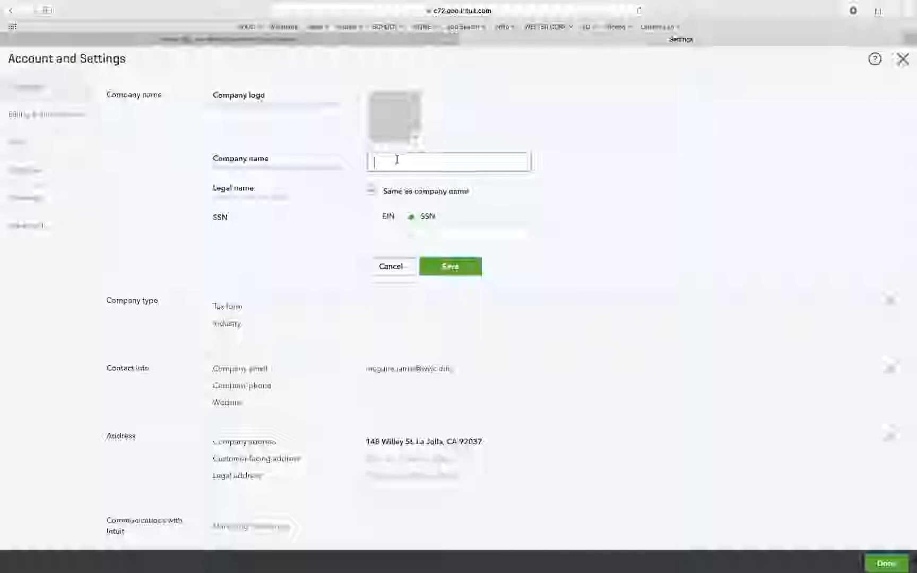
{"action": "type", "text": "CASE"}
{"action": "key", "text": "BackSpace"}
{"action": "key", "text": "BackSpace"}
{"action": "key", "text": "BackSpace"}
{"action": "type", "text": "ase 02 - Jamie "}
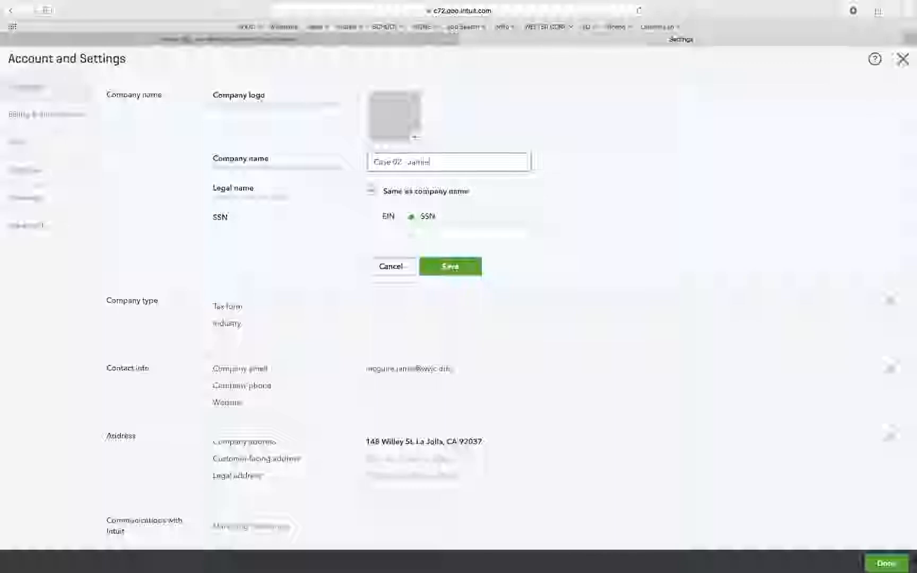
{"action": "type", "text": "McGuire"}
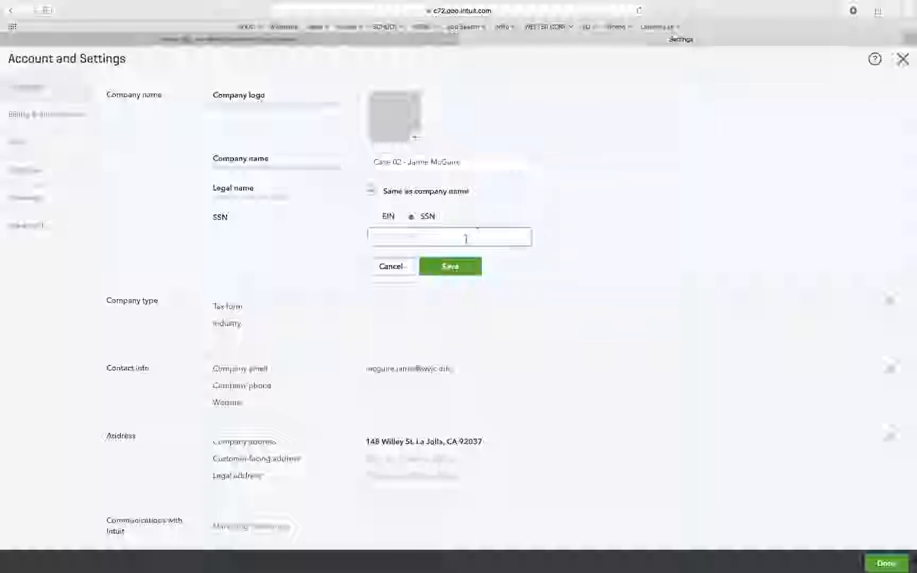
{"action": "left_click", "coordinate": [446, 266]}
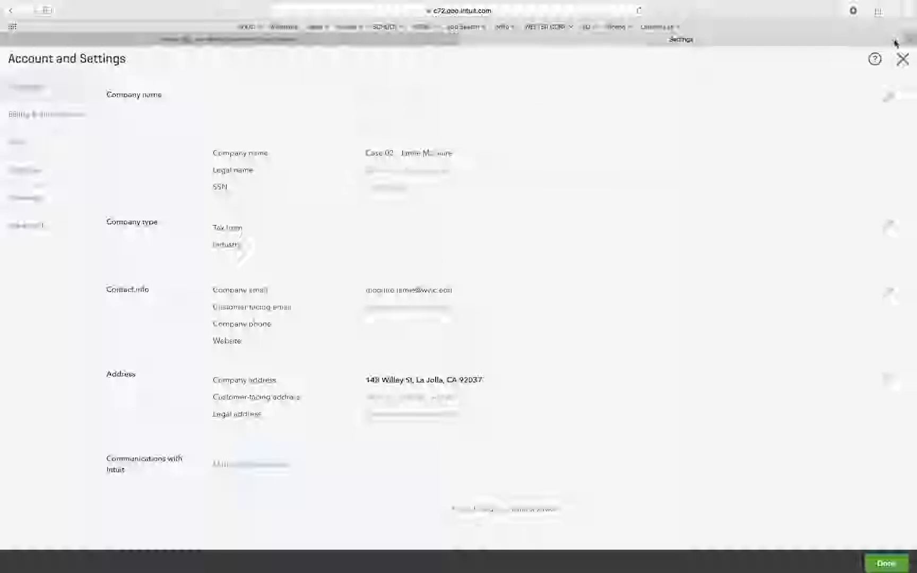
{"action": "left_click", "coordinate": [902, 59]}
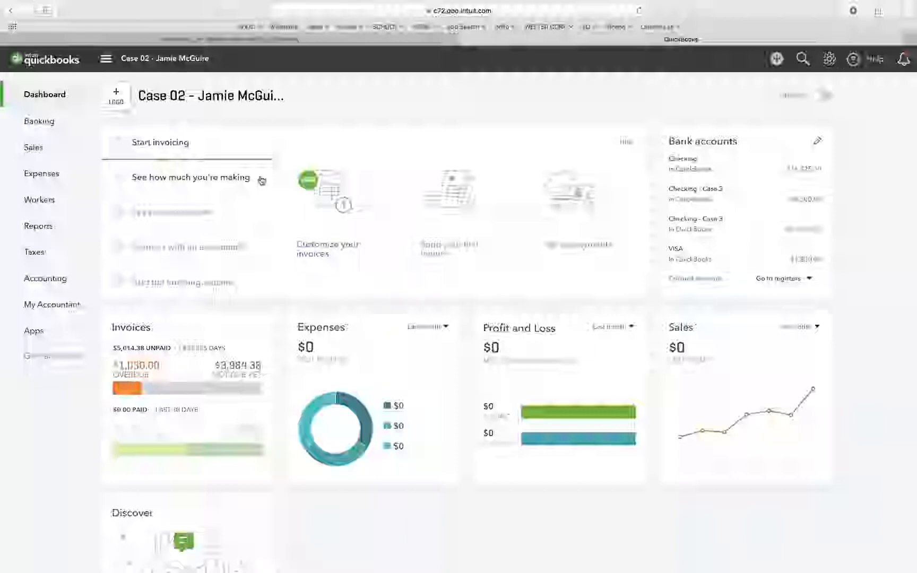
Start a new vendor record from the vendors list with the company name E-Flite, without using any suggested company.
{"action": "mouse_move", "coordinate": [34, 173]}
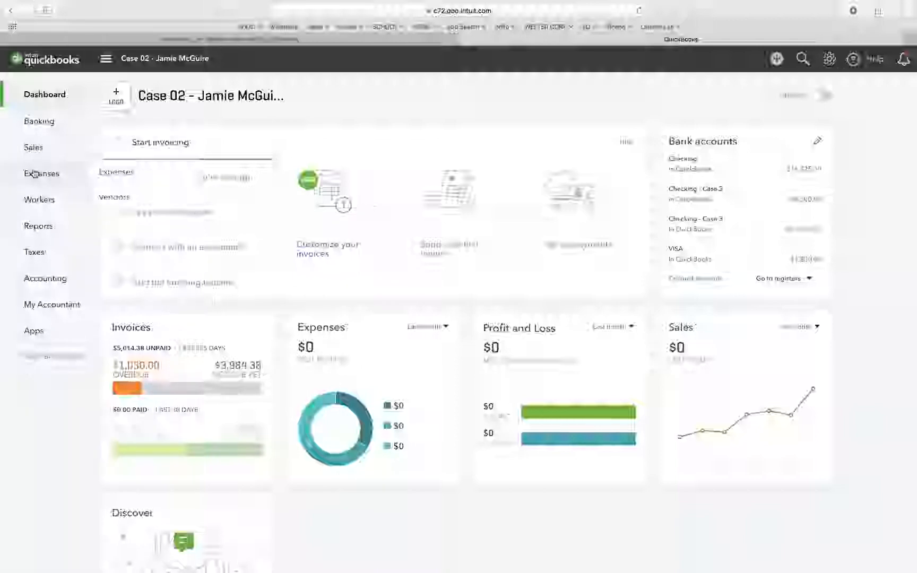
{"action": "left_click", "coordinate": [122, 197]}
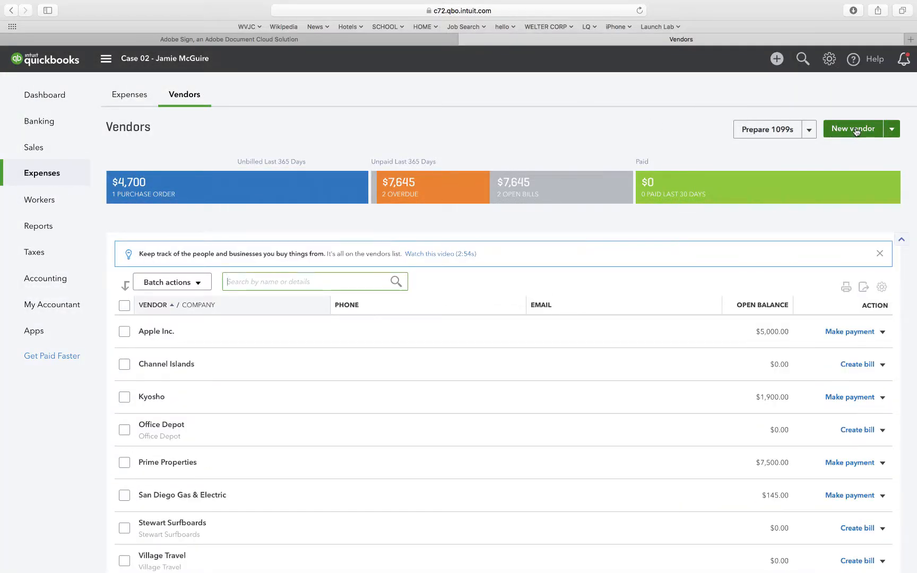
{"action": "left_click", "coordinate": [853, 129]}
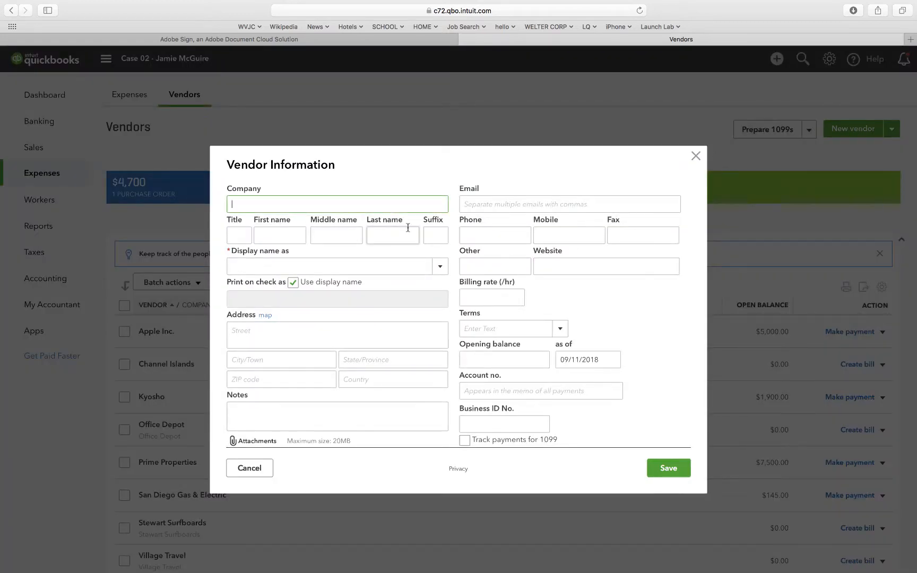
{"action": "type", "text": "E-Flite"}
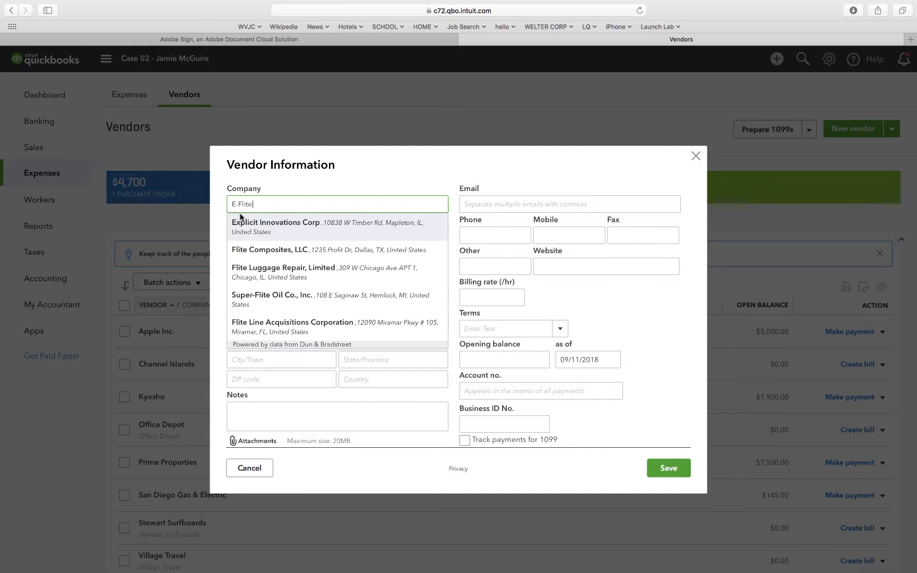
{"action": "left_click", "coordinate": [289, 184]}
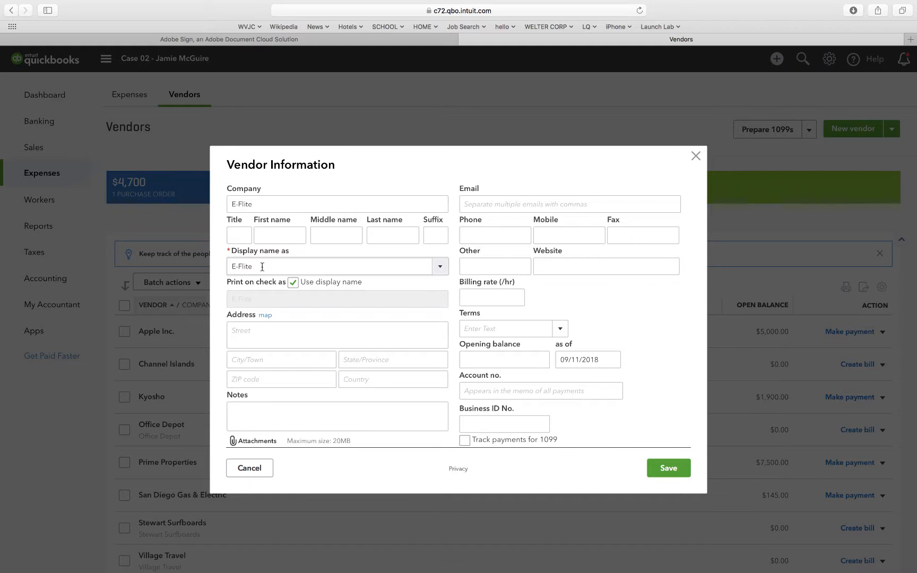
Enter the street address, including the suite number, for the E-Flite vendor.
{"action": "left_click", "coordinate": [244, 336]}
{"action": "type", "text": "7"}
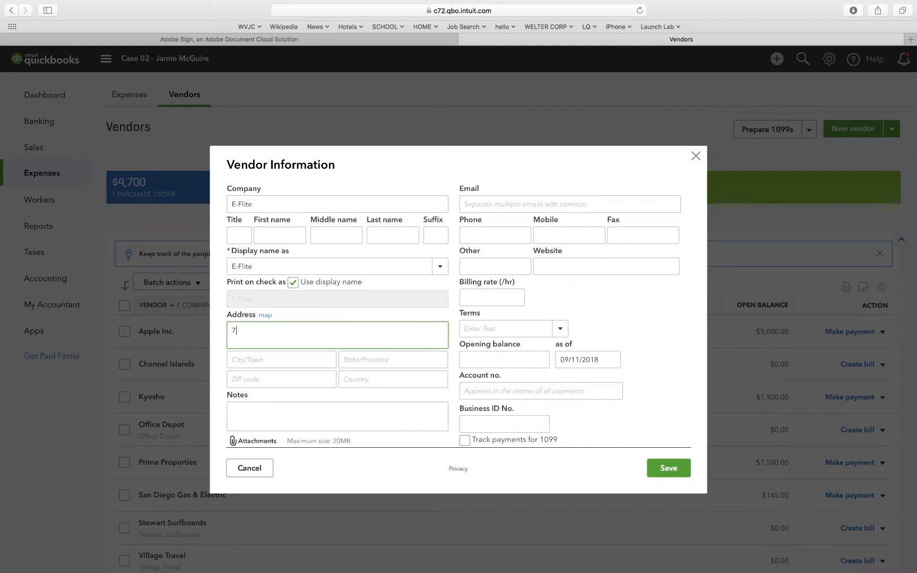
{"action": "type", "text": "00 Annapolis Ln N Suite #175"}
Fill in the city, state and ZIP code of E-Flite's address.
{"action": "left_click", "coordinate": [250, 361]}
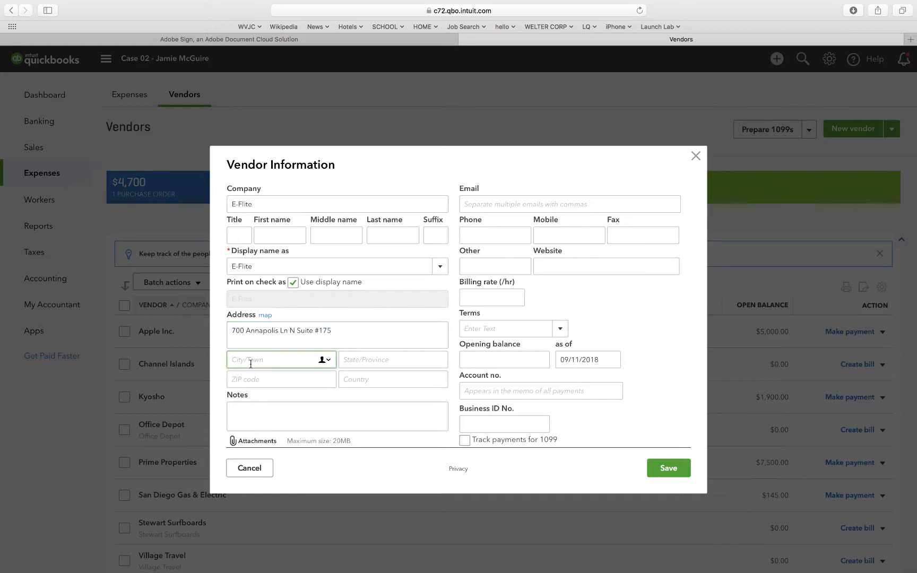
{"action": "type", "text": "Plymouth"}
{"action": "left_click", "coordinate": [356, 365]}
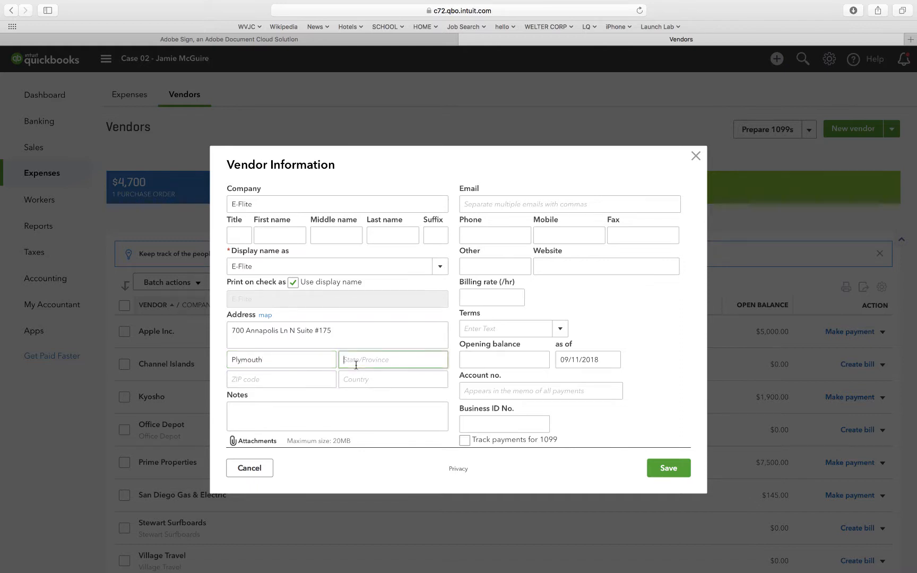
{"action": "type", "text": "MN"}
{"action": "left_click", "coordinate": [311, 381]}
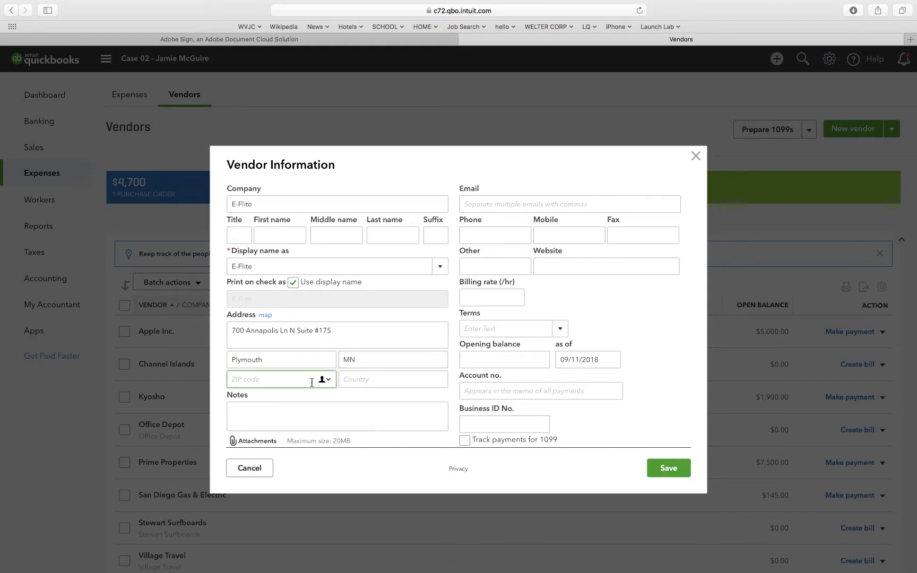
{"action": "type", "text": "55447"}
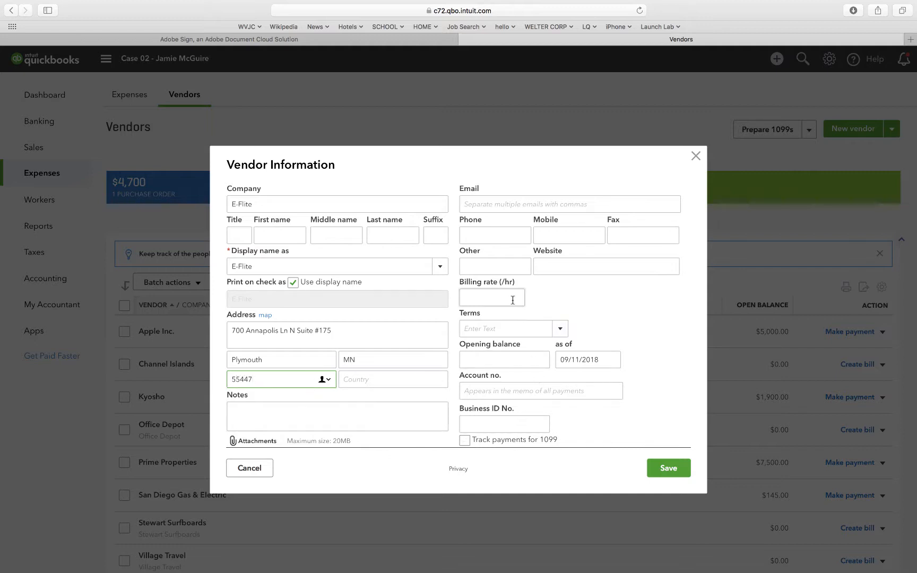
Set E-Flite's payment terms to Net 15 and save the vendor.
{"action": "left_click", "coordinate": [561, 329]}
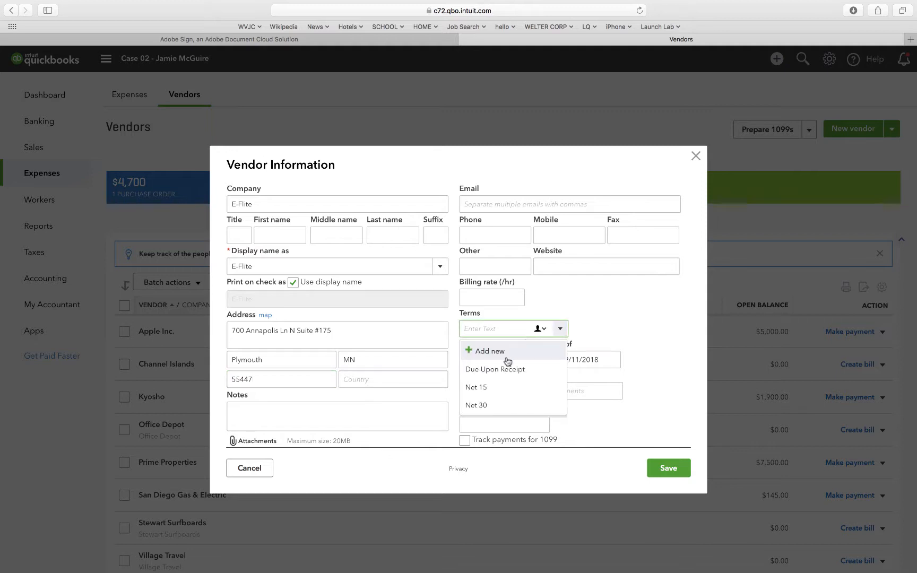
{"action": "left_click", "coordinate": [476, 388]}
{"action": "left_click", "coordinate": [623, 317]}
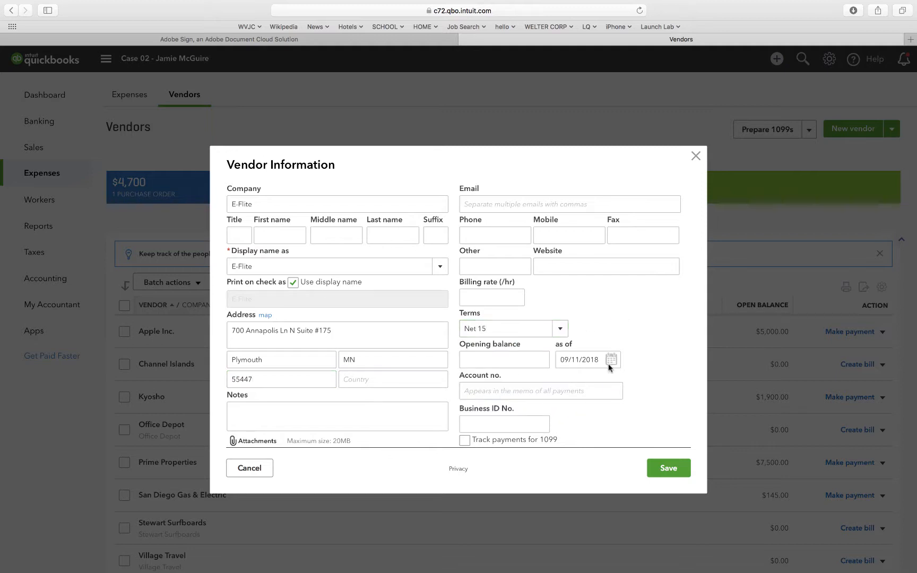
{"action": "left_click", "coordinate": [668, 468]}
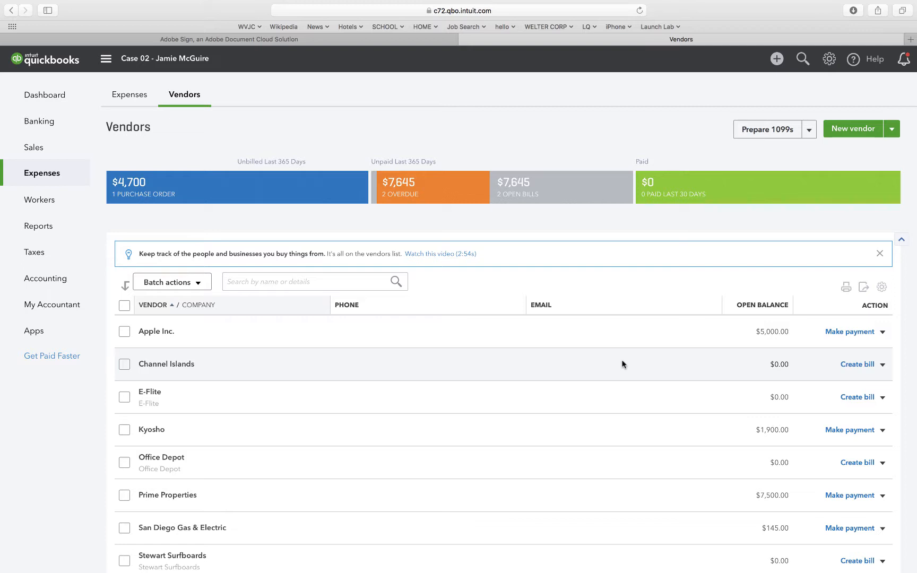
Start another new vendor record with the company name Village Steak House.
{"action": "left_click", "coordinate": [852, 132]}
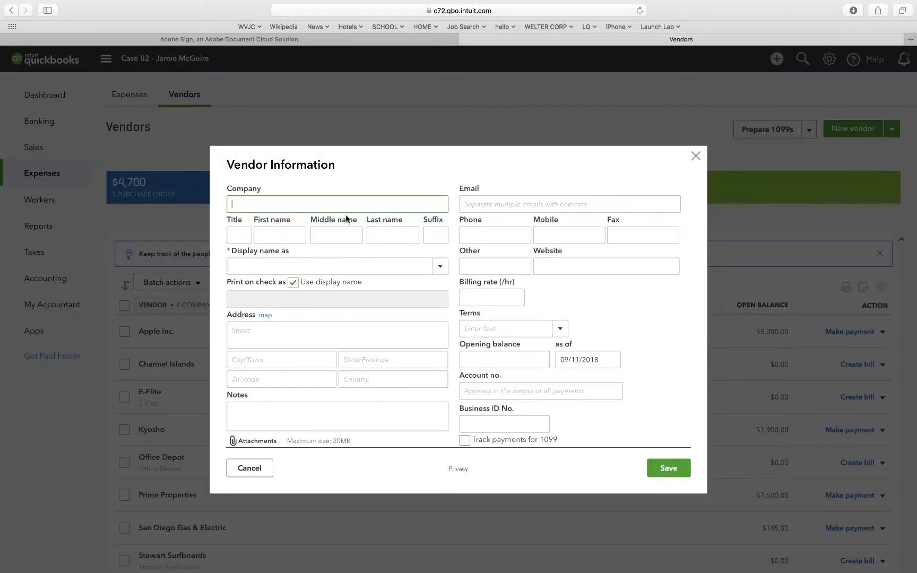
{"action": "type", "text": "Village Steak House"}
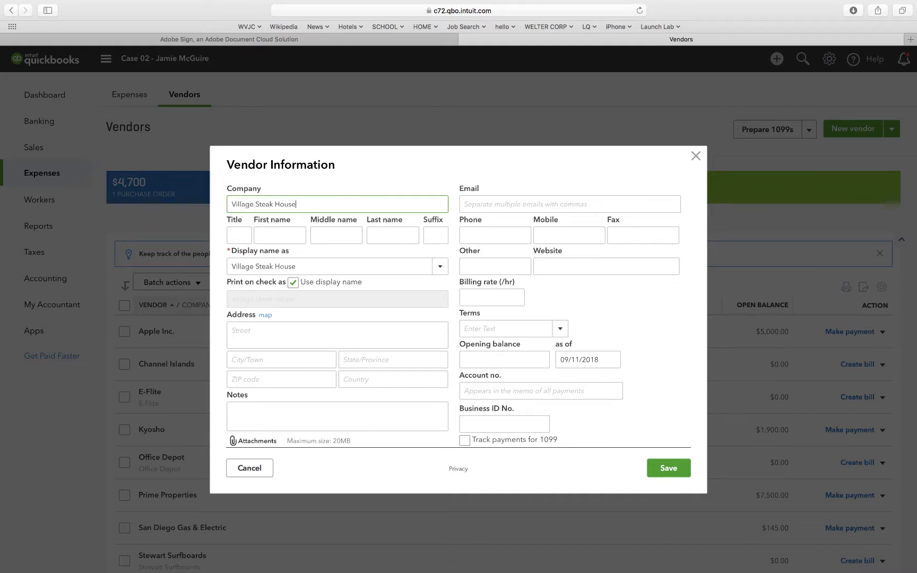
{"action": "left_click", "coordinate": [303, 187]}
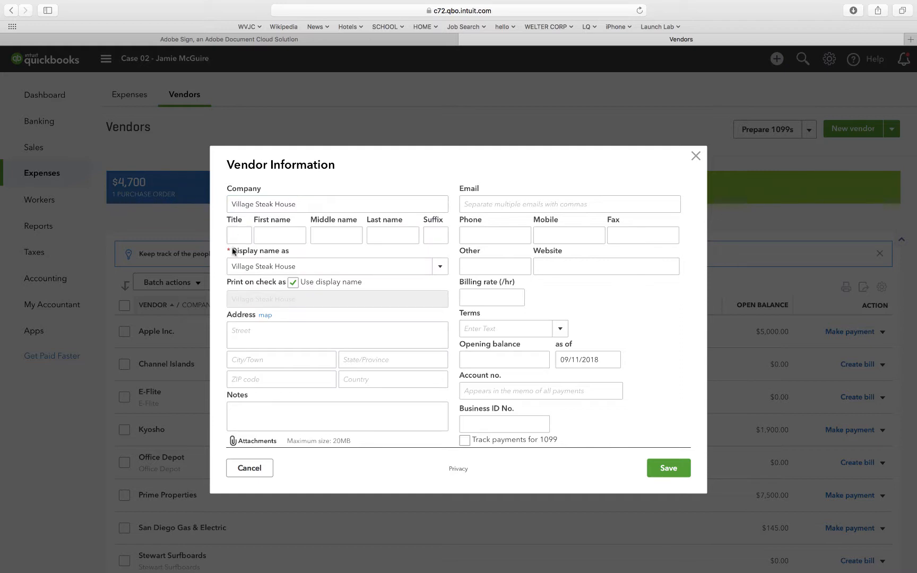
Enter the street address for the Village Steak House vendor.
{"action": "left_click", "coordinate": [254, 336]}
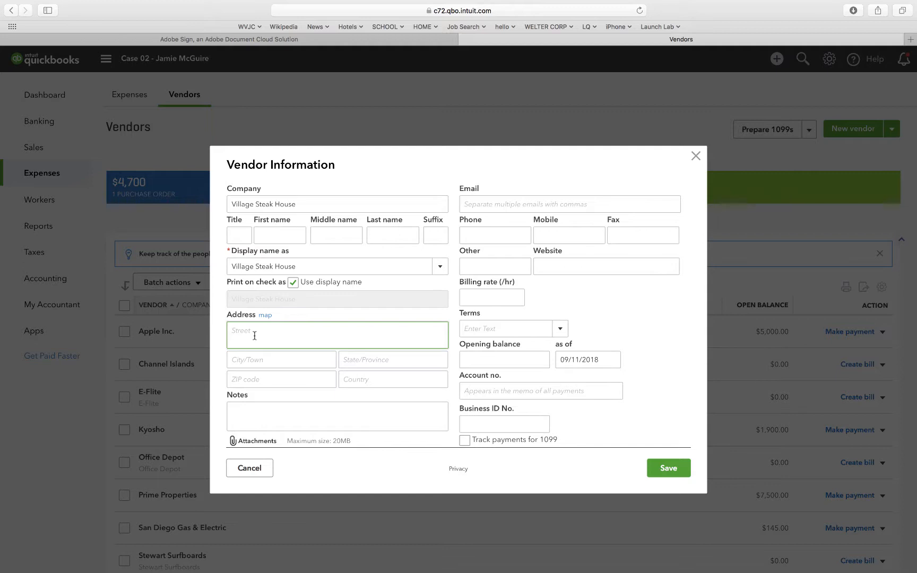
{"action": "type", "text": "100 S"}
{"action": "type", "text": " El Camino"}
{"action": "type", "text": " Teal"}
{"action": "key", "text": "BackSpace"}
{"action": "key", "text": "BackSpace"}
{"action": "key", "text": "BackSpace"}
{"action": "key", "text": "BackSpace"}
{"action": "type", "text": "Real"}
{"action": "key", "text": "Tab"}
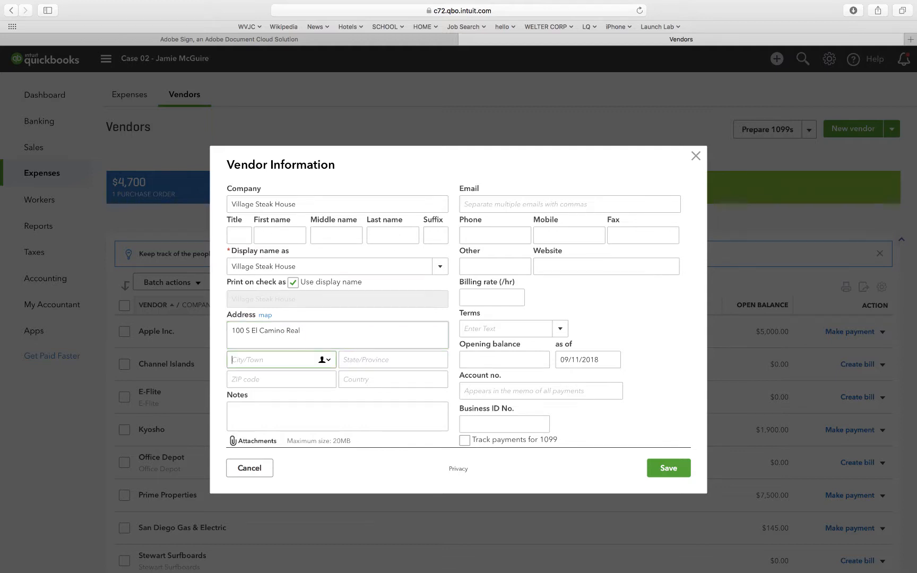
Fill in the city, state and ZIP code of Village Steak House's address.
{"action": "type", "text": "San Clemente"}
{"action": "key", "text": "Tab"}
{"action": "type", "text": "CA"}
{"action": "key", "text": "Tab"}
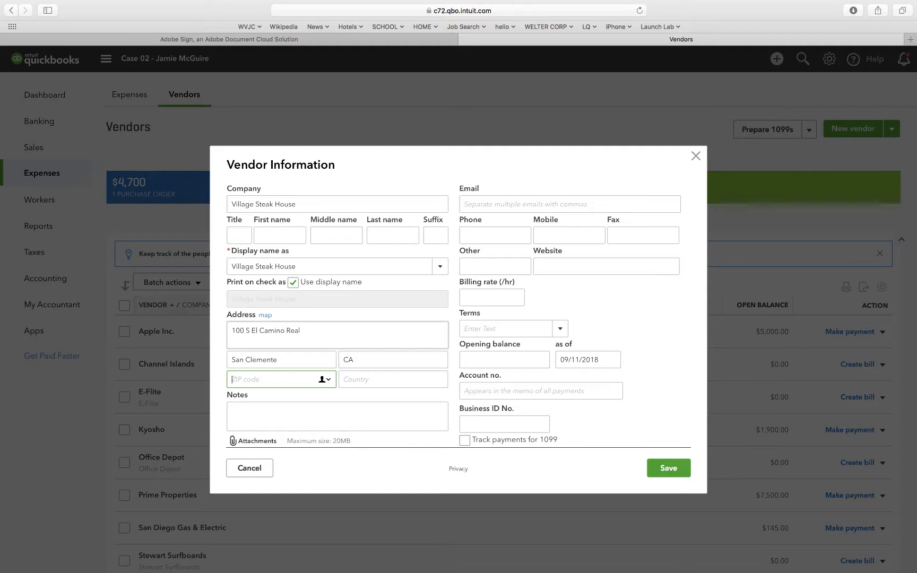
{"action": "type", "text": "92672"}
{"action": "left_click", "coordinate": [222, 392]}
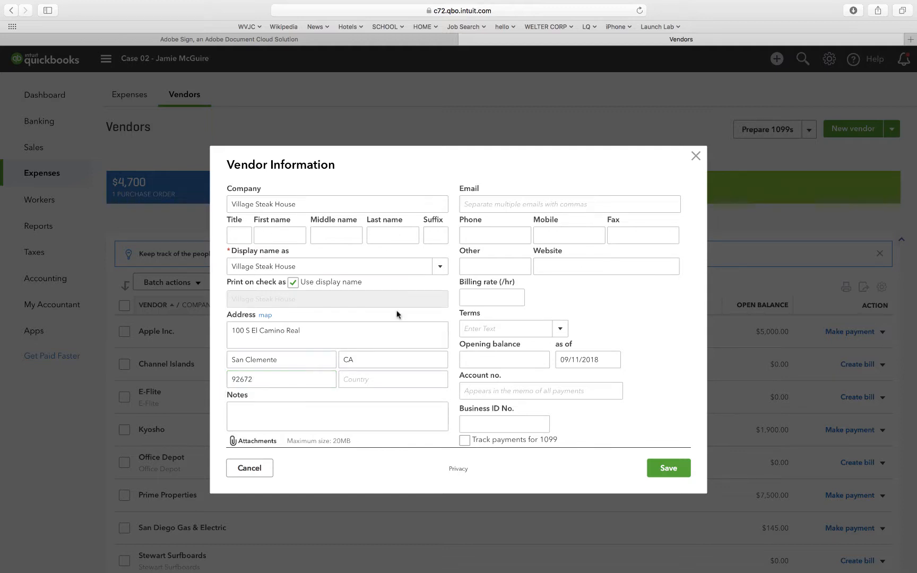
Set Village Steak House's payment terms to Due Upon Receipt and save the vendor.
{"action": "left_click", "coordinate": [559, 329]}
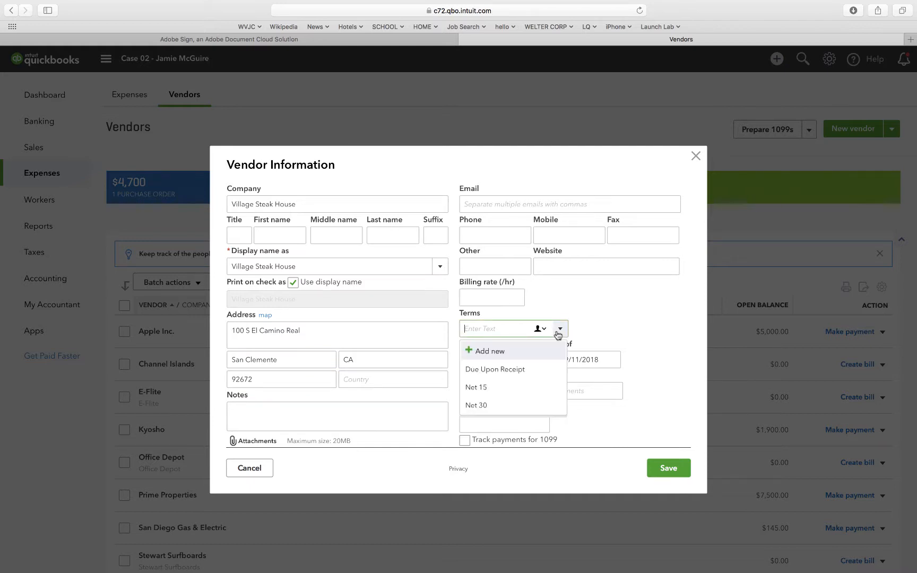
{"action": "left_click", "coordinate": [516, 369]}
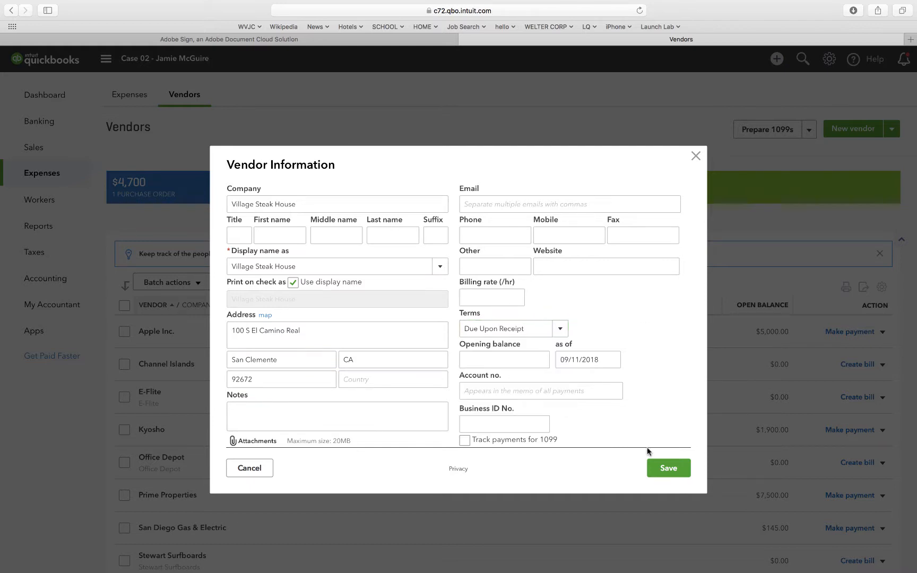
{"action": "left_click", "coordinate": [664, 468]}
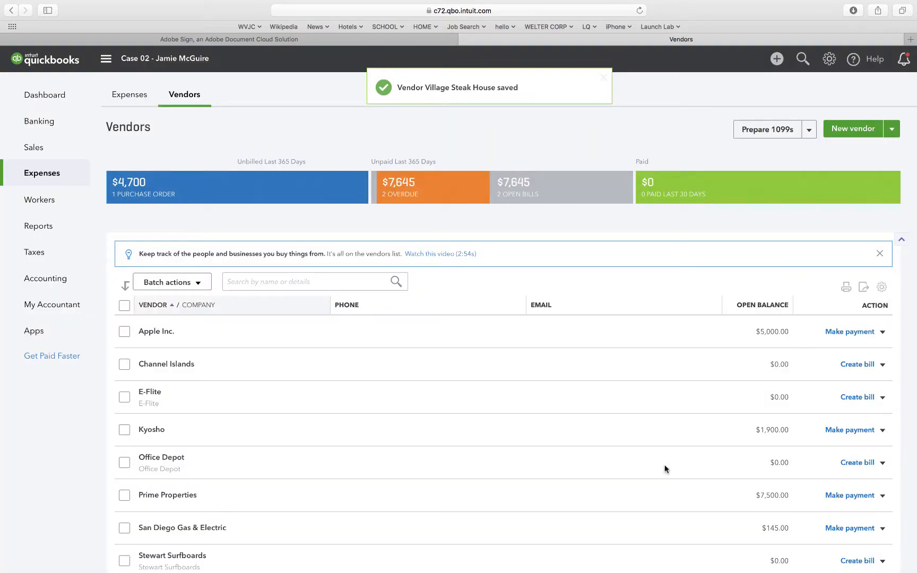
Start a third new vendor record with the company name Staples, without using any suggested company.
{"action": "left_click", "coordinate": [854, 130]}
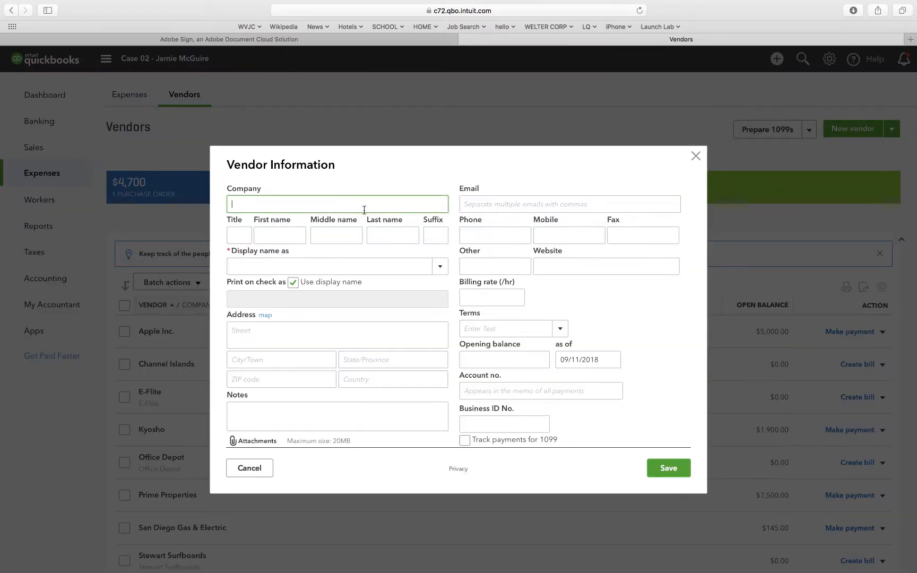
{"action": "type", "text": "Staples"}
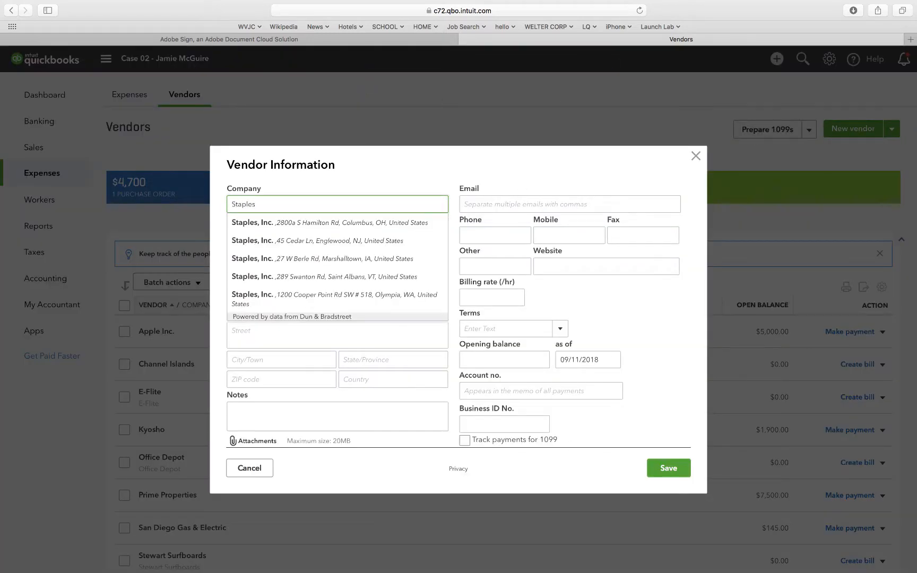
{"action": "left_click", "coordinate": [313, 185]}
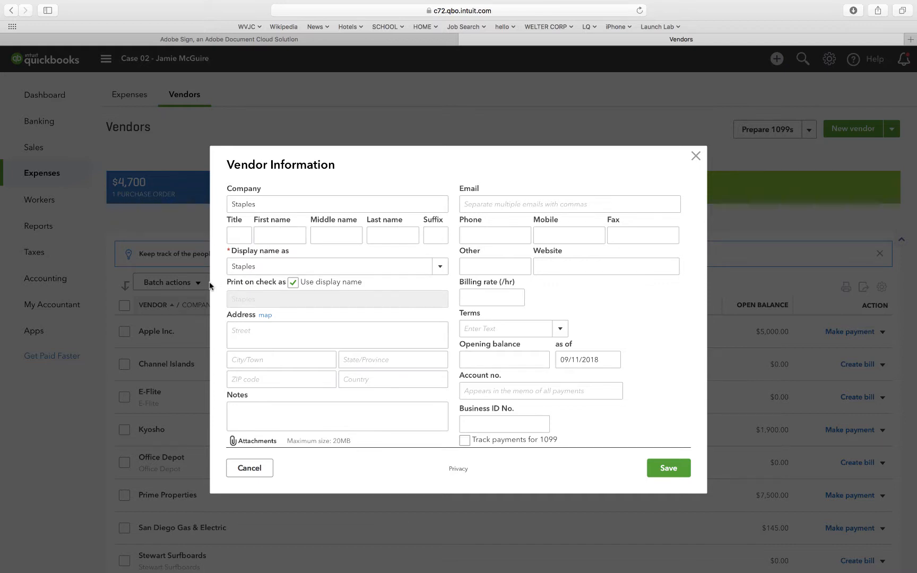
Enter the street address for the Staples vendor.
{"action": "left_click", "coordinate": [248, 329]}
{"action": "type", "text": "101"}
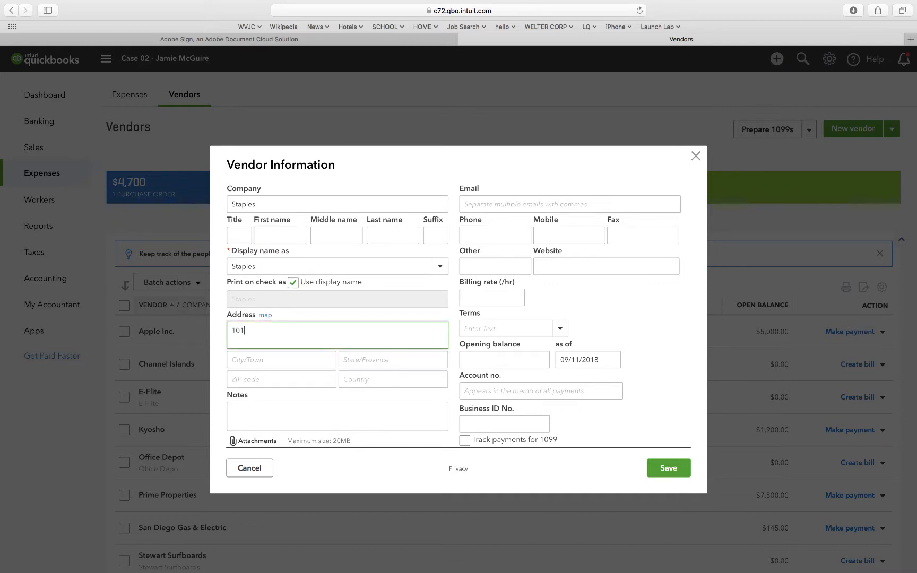
{"action": "type", "text": " Main St"}
{"action": "key", "text": "Tab"}
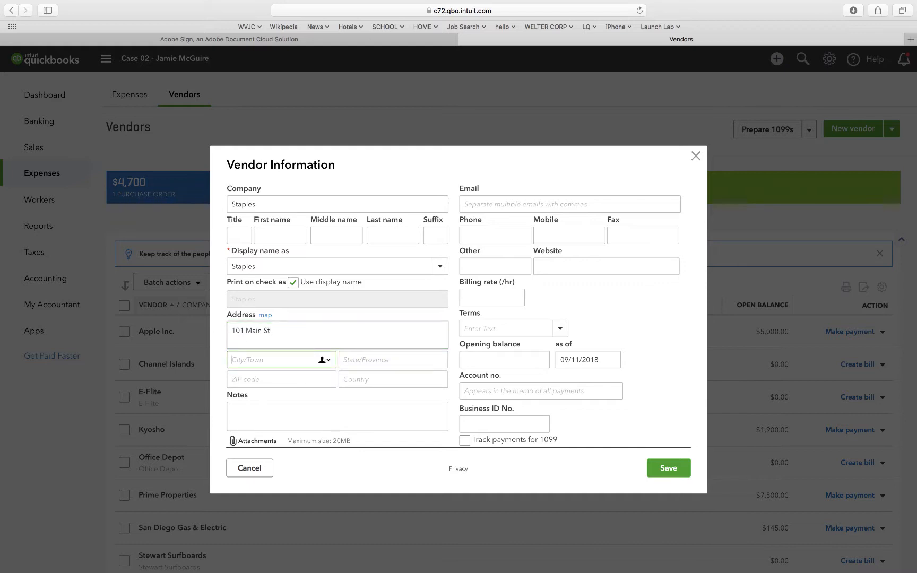
Fill in the city, state and ZIP code of the Staples vendor's address.
{"action": "type", "text": "San Diego"}
{"action": "key", "text": "Tab"}
{"action": "type", "text": "CA"}
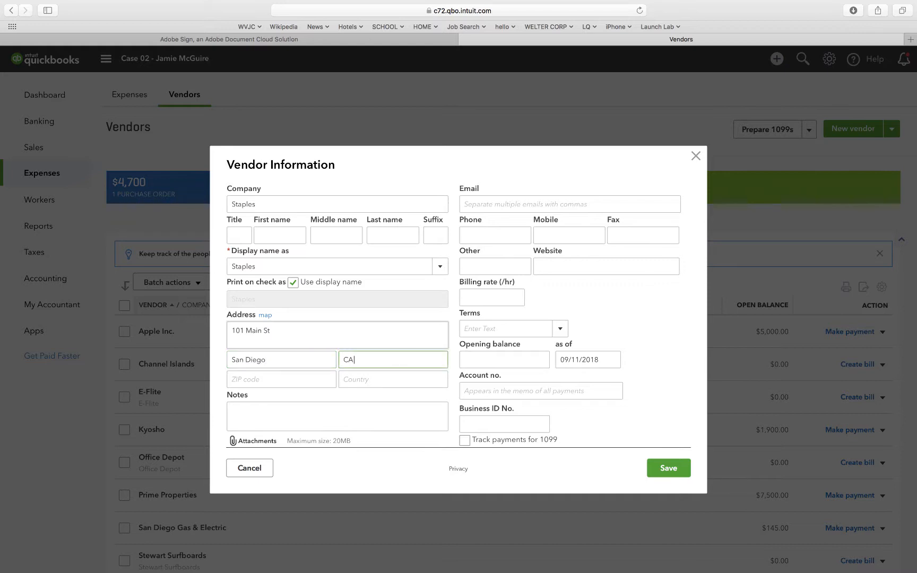
{"action": "key", "text": "Tab"}
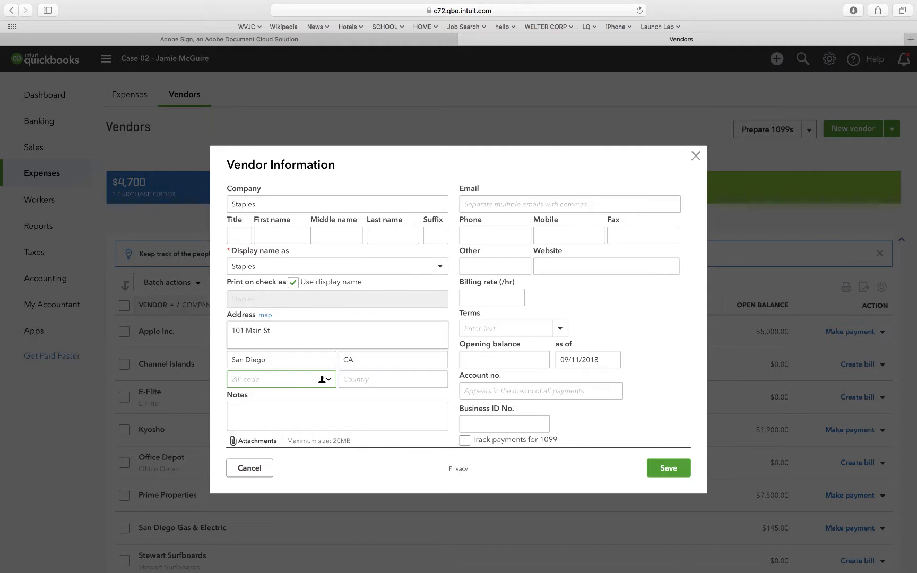
{"action": "type", "text": "92600"}
Set the Staples vendor's payment terms to Due Upon Receipt and save the vendor.
{"action": "left_click", "coordinate": [559, 329]}
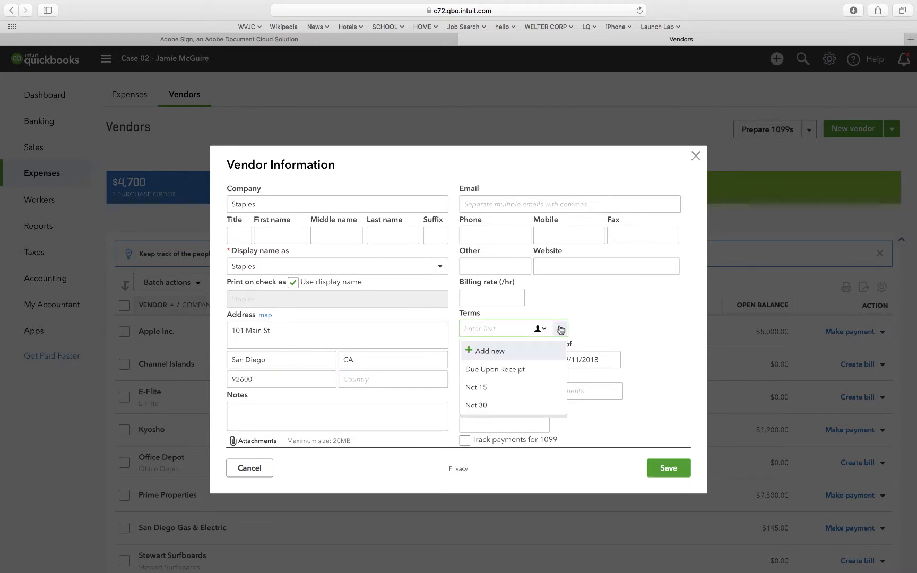
{"action": "left_click", "coordinate": [480, 370]}
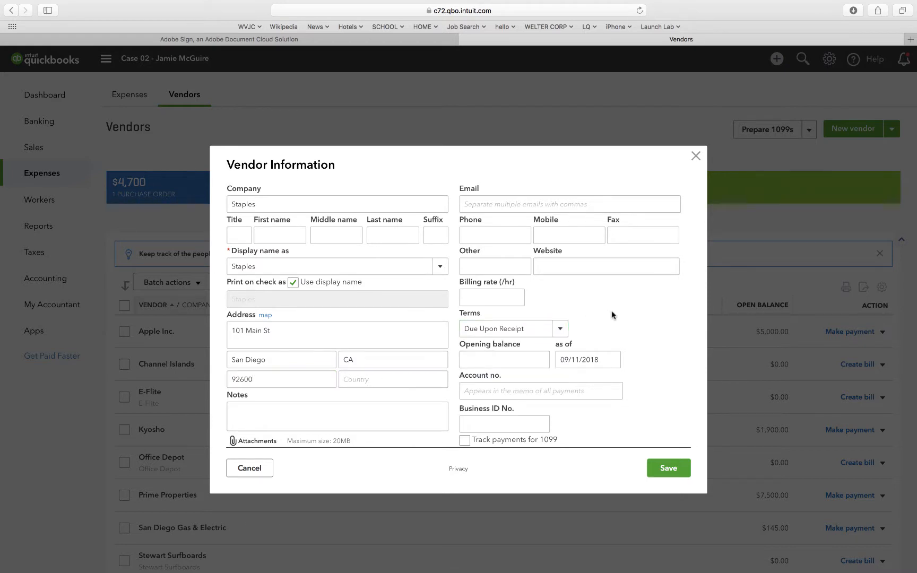
{"action": "left_click", "coordinate": [656, 469]}
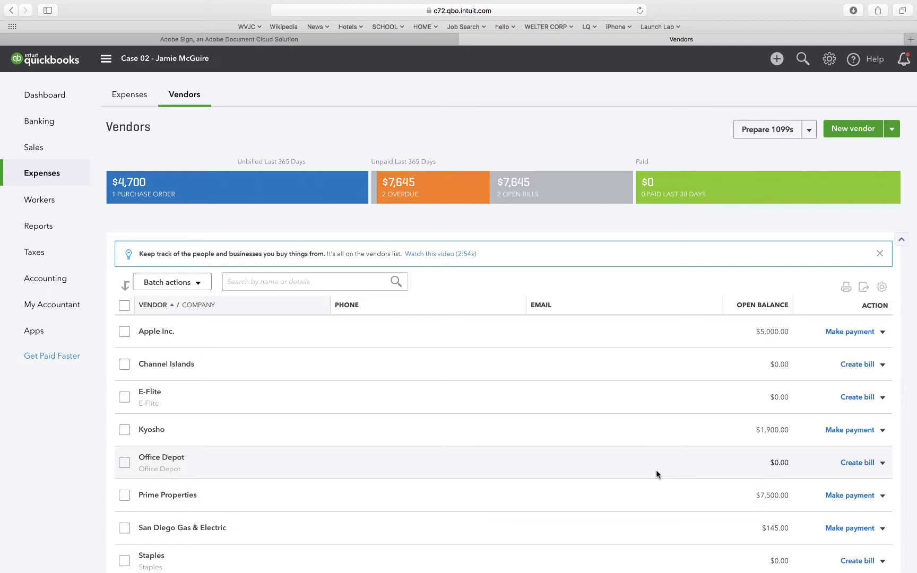
Start a new account in the Chart of Accounts with the account type Credit Card.
{"action": "mouse_move", "coordinate": [66, 282]}
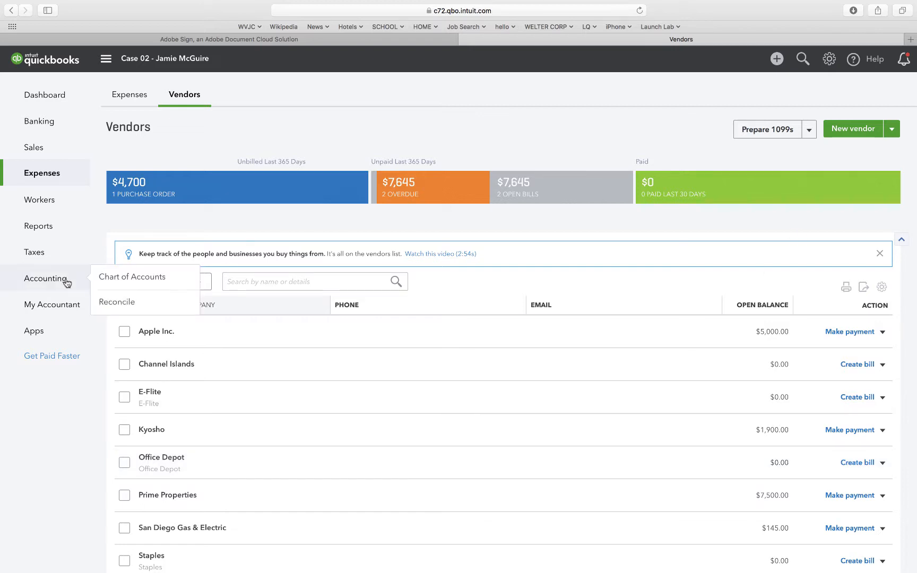
{"action": "left_click", "coordinate": [136, 278]}
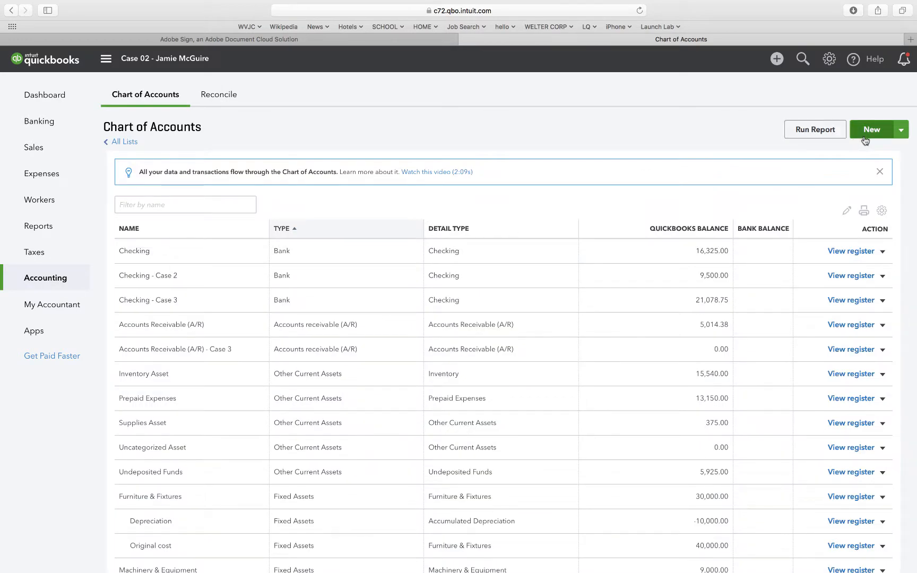
{"action": "left_click", "coordinate": [865, 140]}
{"action": "left_click", "coordinate": [403, 194]}
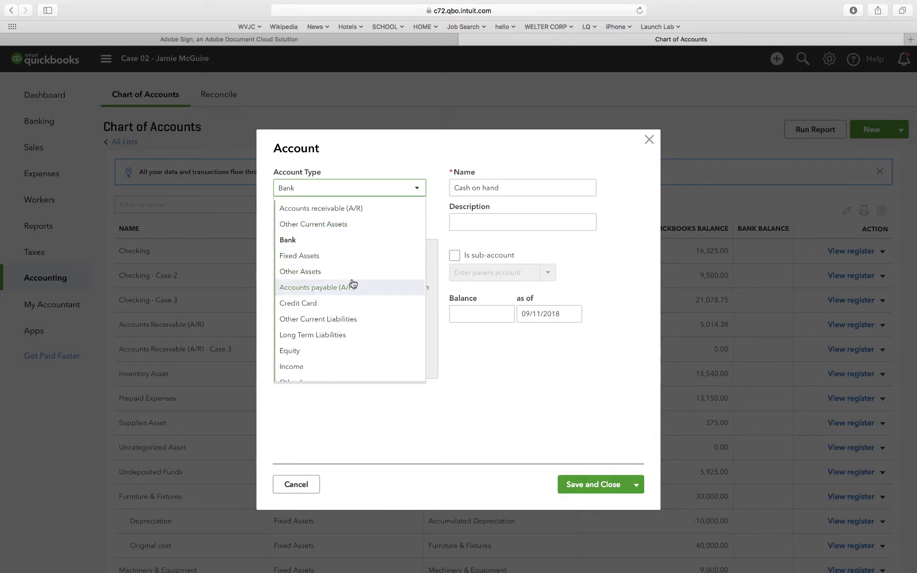
{"action": "left_click", "coordinate": [348, 303]}
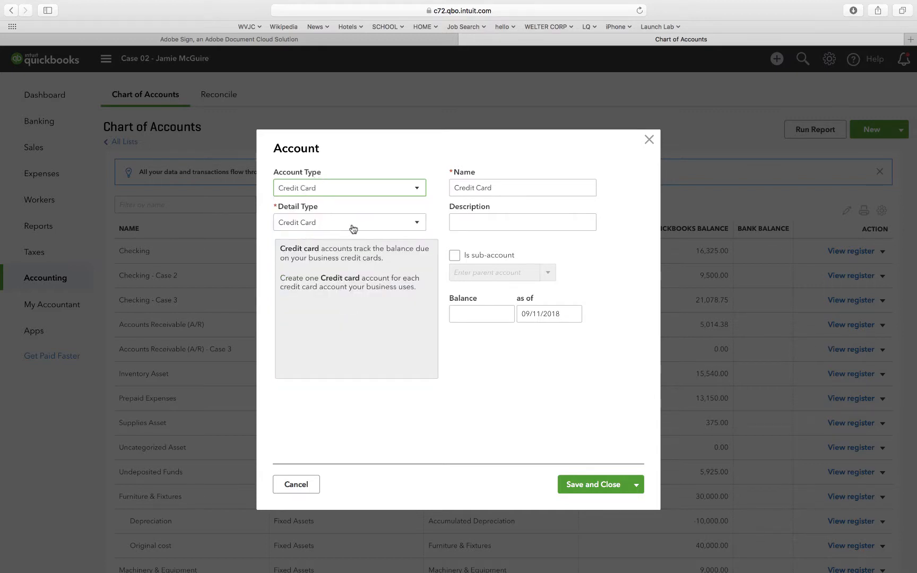
Name the credit card account AMEX and save it.
{"action": "left_click", "coordinate": [512, 183]}
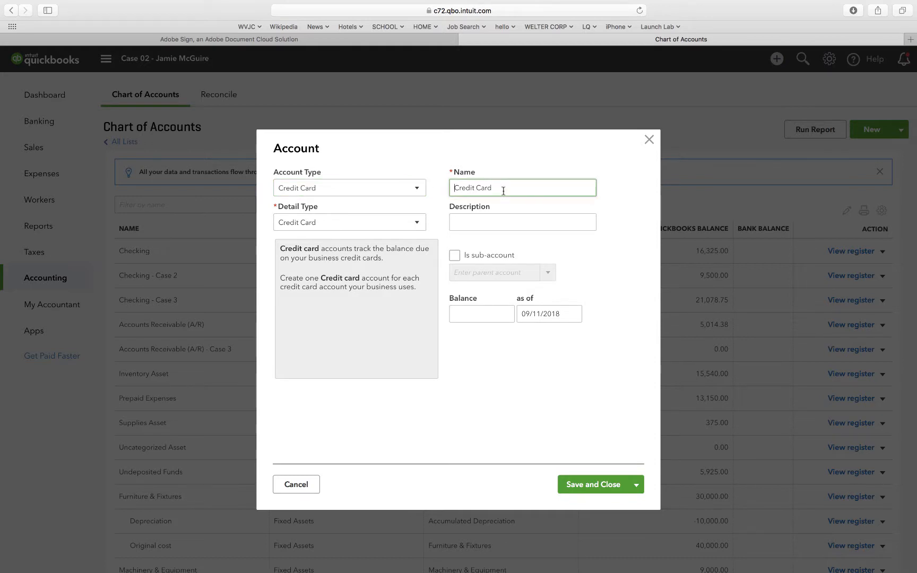
{"action": "left_click_drag", "start_coordinate": [503, 191], "coordinate": [446, 190]}
{"action": "type", "text": "AMEX"}
{"action": "key", "text": "Tab"}
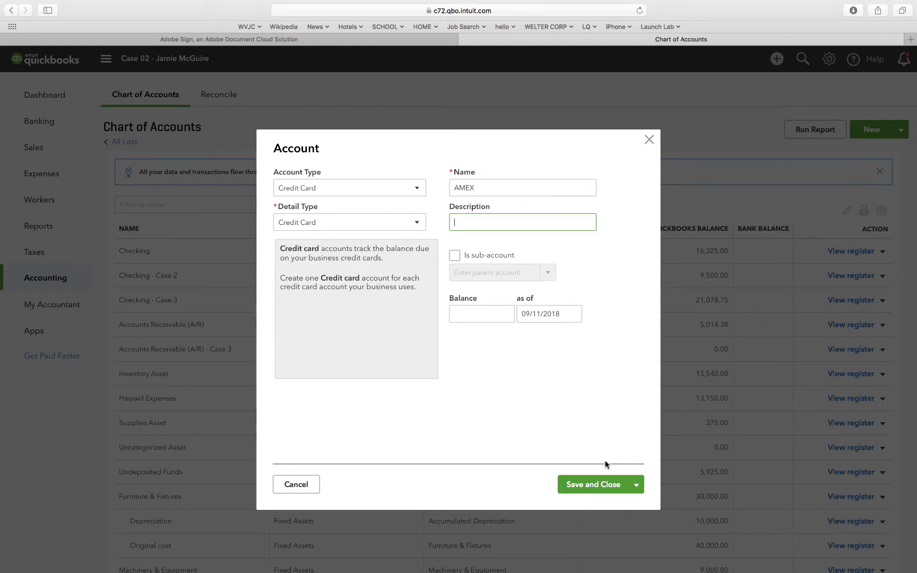
{"action": "left_click", "coordinate": [579, 486]}
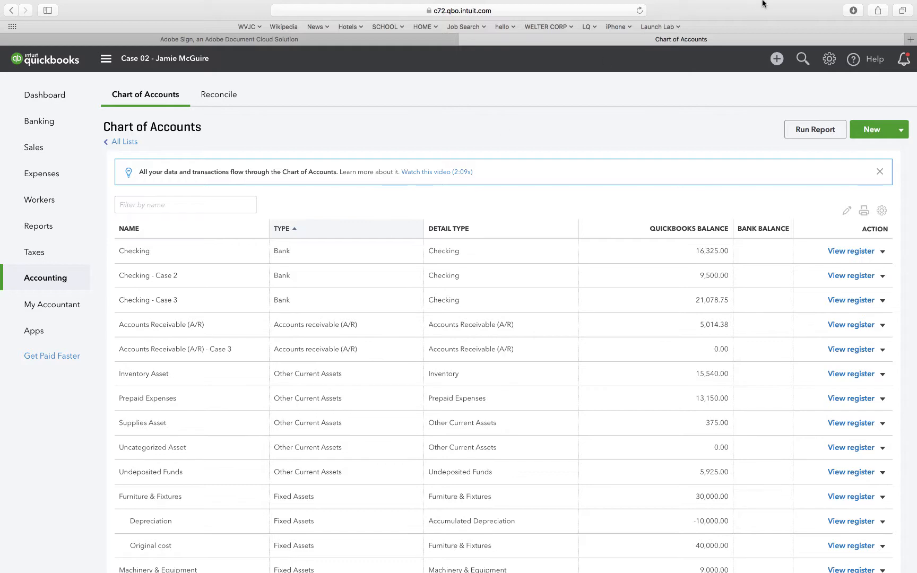
Start another new account with both account type and detail type set to Other Current Assets.
{"action": "left_click", "coordinate": [868, 130]}
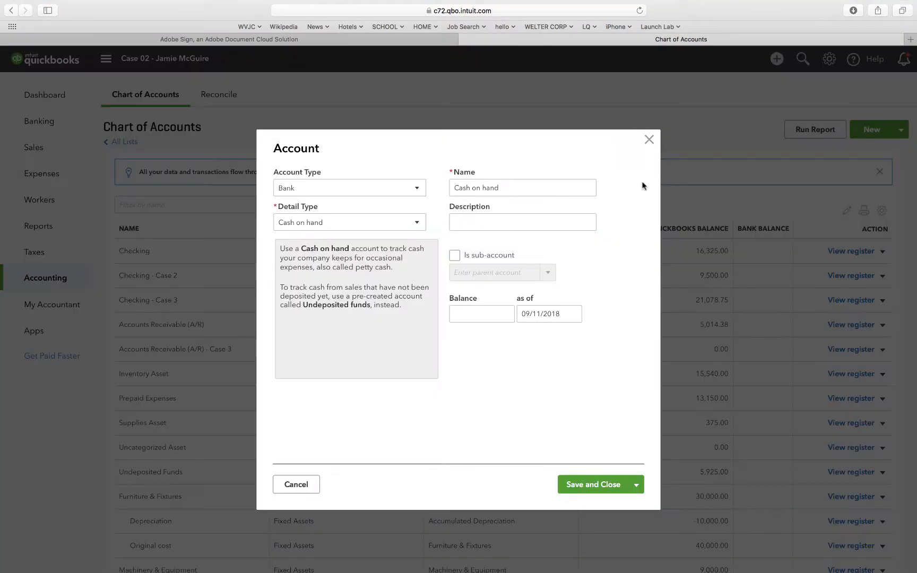
{"action": "left_click", "coordinate": [395, 190]}
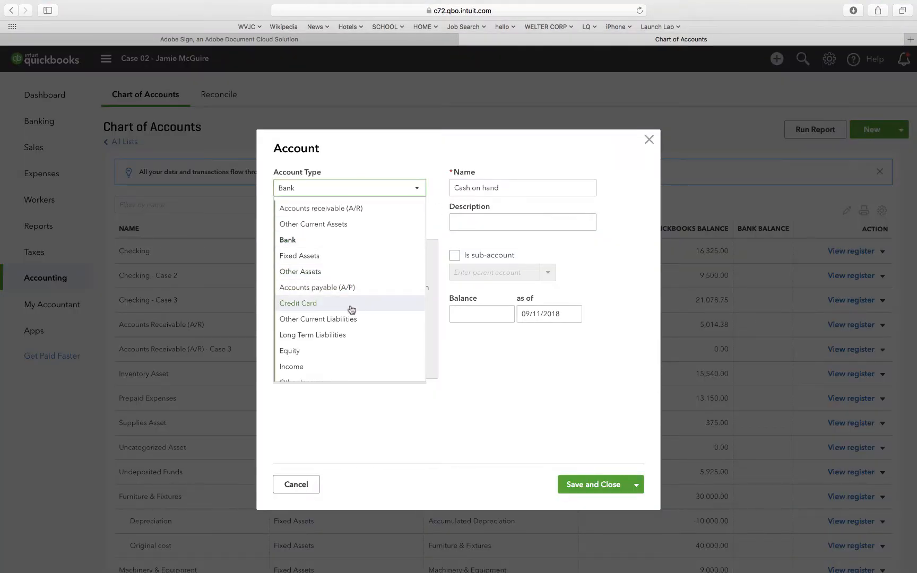
{"action": "left_click", "coordinate": [353, 224]}
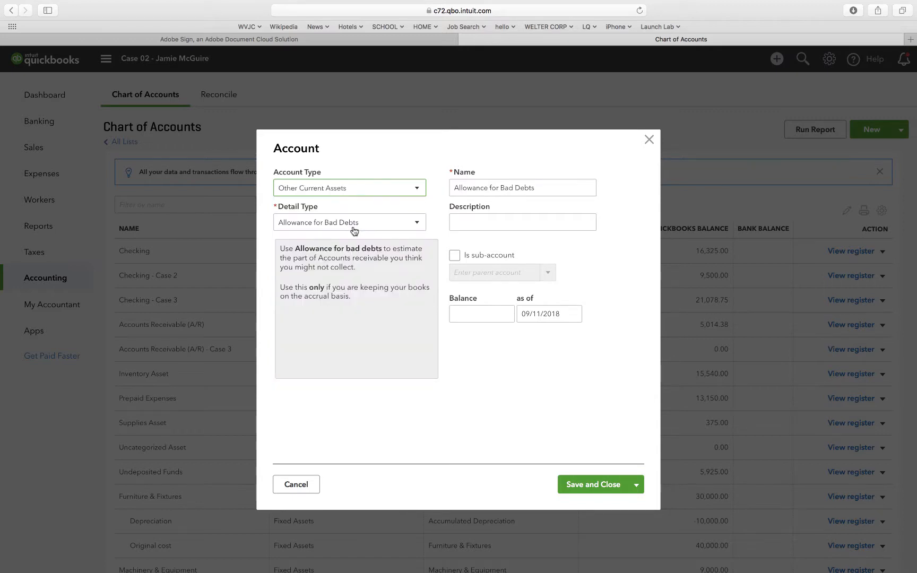
{"action": "left_click", "coordinate": [354, 230]}
{"action": "scroll", "coordinate": [329, 329], "scroll_direction": "down", "scroll_amount": 2}
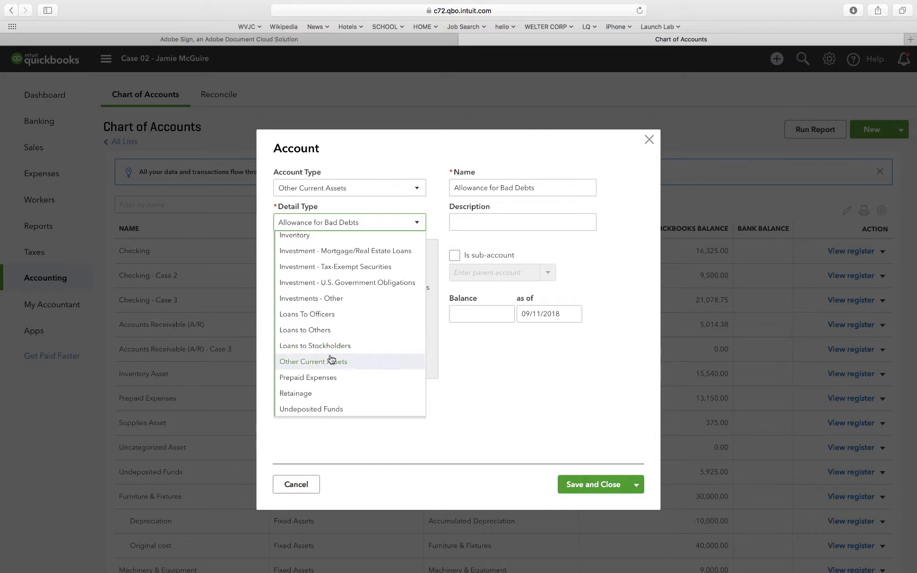
{"action": "left_click", "coordinate": [330, 361]}
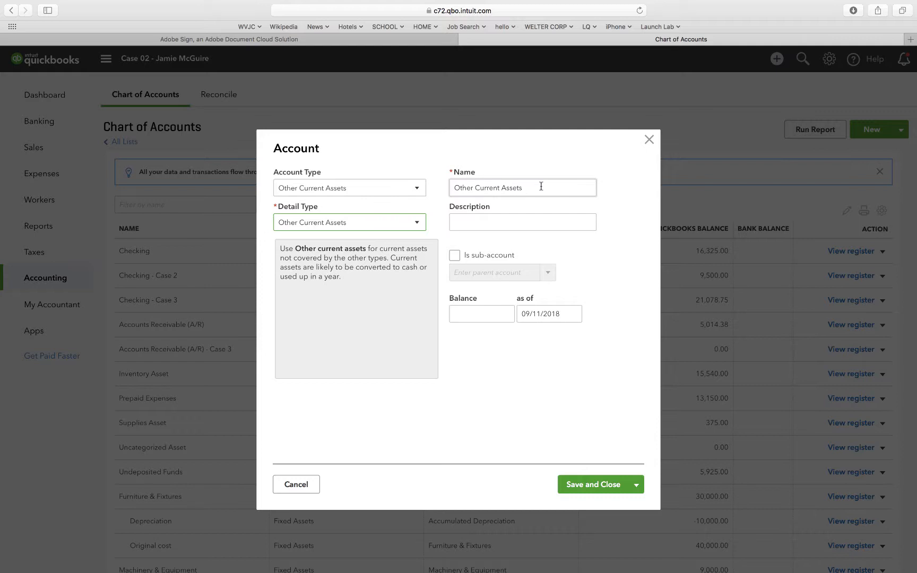
Name the new current asset account Supplies Asset and try to save it.
{"action": "left_click_drag", "start_coordinate": [541, 185], "coordinate": [440, 186]}
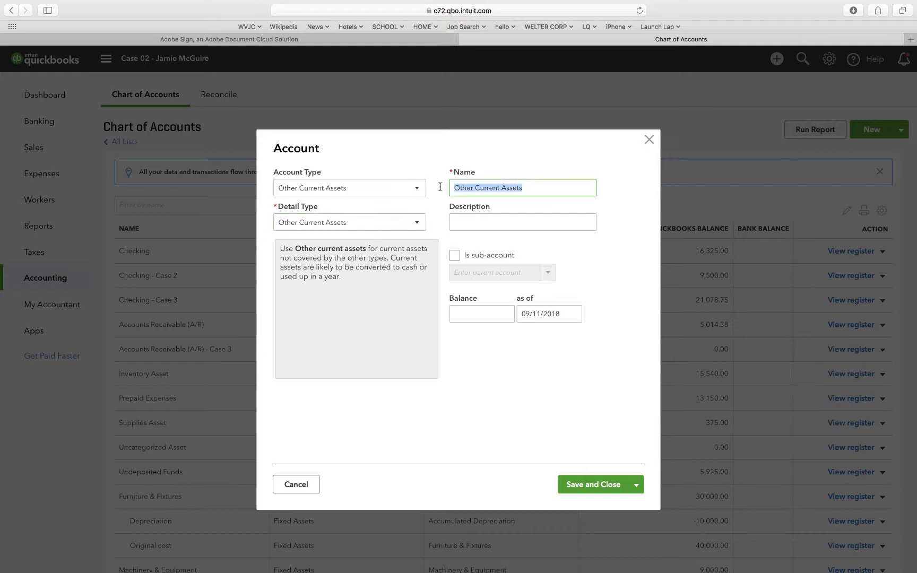
{"action": "type", "text": "SUPPLILES"}
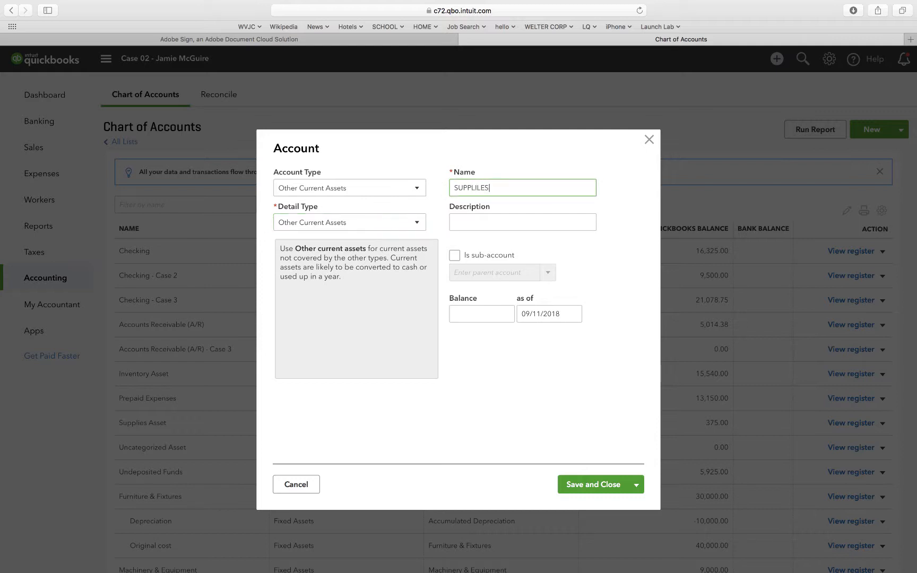
{"action": "key", "text": "BackSpace"}
{"action": "key", "text": "BackSpace"}
{"action": "key", "text": "BackSpace"}
{"action": "key", "text": "BackSpace"}
{"action": "key", "text": "BackSpace"}
{"action": "key", "text": "BackSpace"}
{"action": "key", "text": "BackSpace"}
{"action": "type", "text": "upplies Asset"}
{"action": "left_click", "coordinate": [579, 484]}
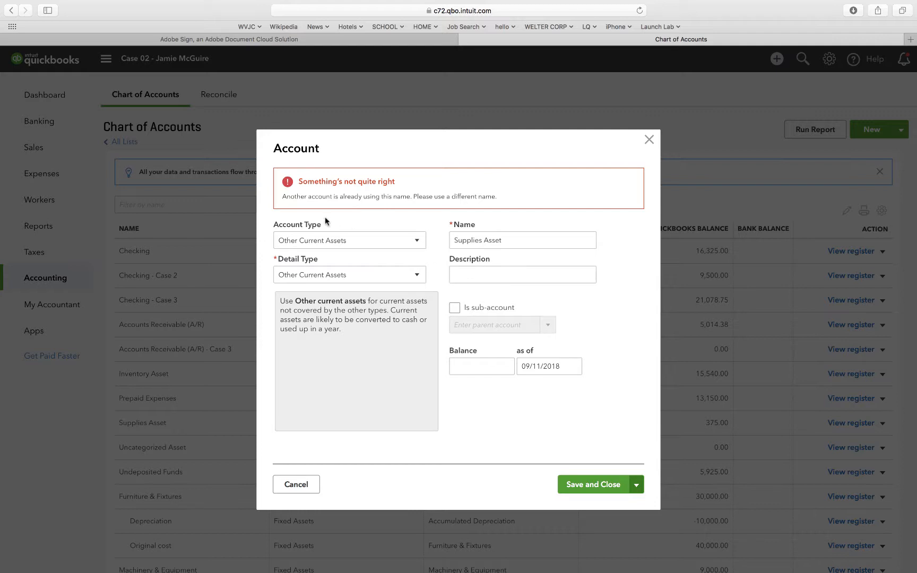
Change the account's name to Supplies Asset - Case 2 and save the account.
{"action": "triple_click", "coordinate": [515, 243]}
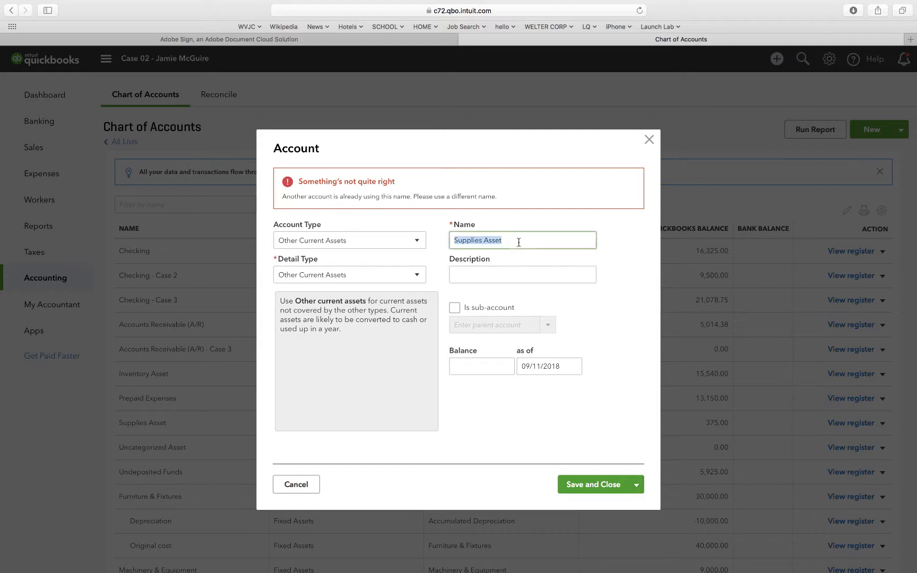
{"action": "left_click", "coordinate": [518, 243]}
{"action": "type", "text": "- Case 2"}
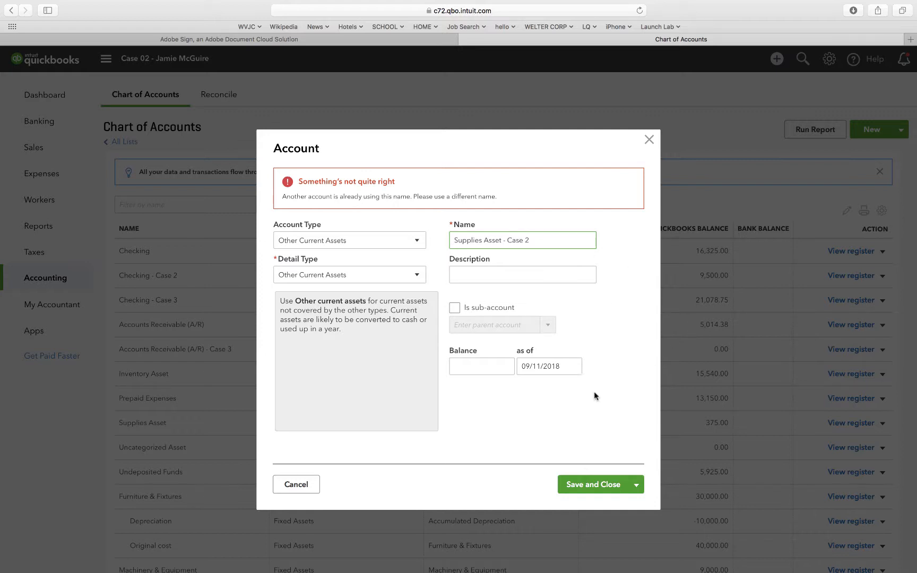
{"action": "left_click", "coordinate": [583, 487]}
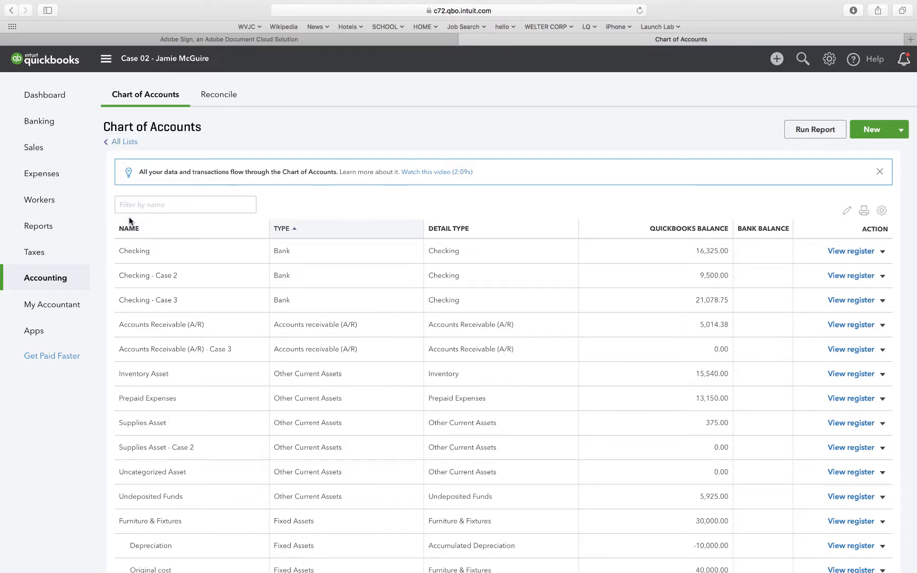
Start a new inventory item in Products and Services named Sport Cub S.
{"action": "left_click", "coordinate": [867, 128]}
{"action": "left_click", "coordinate": [749, 138]}
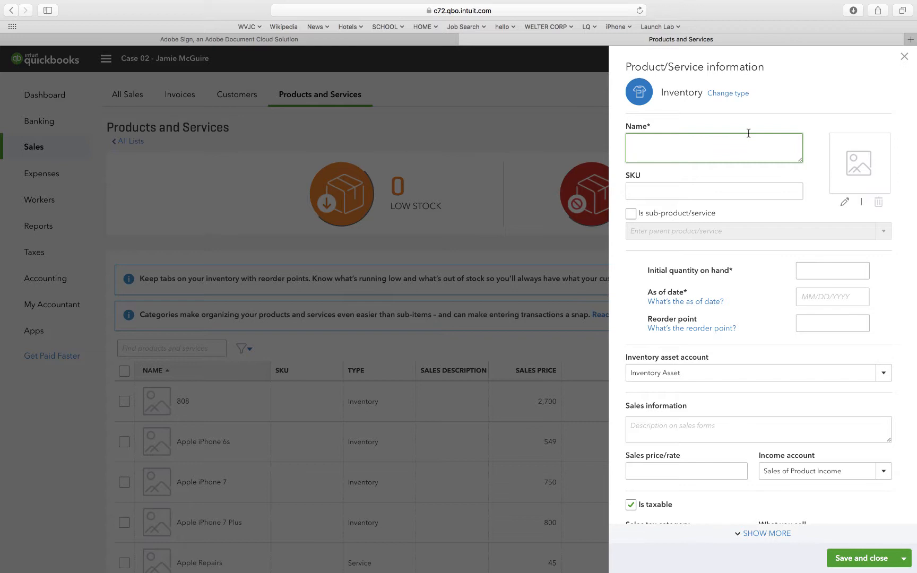
{"action": "type", "text": "Sport Cub S"}
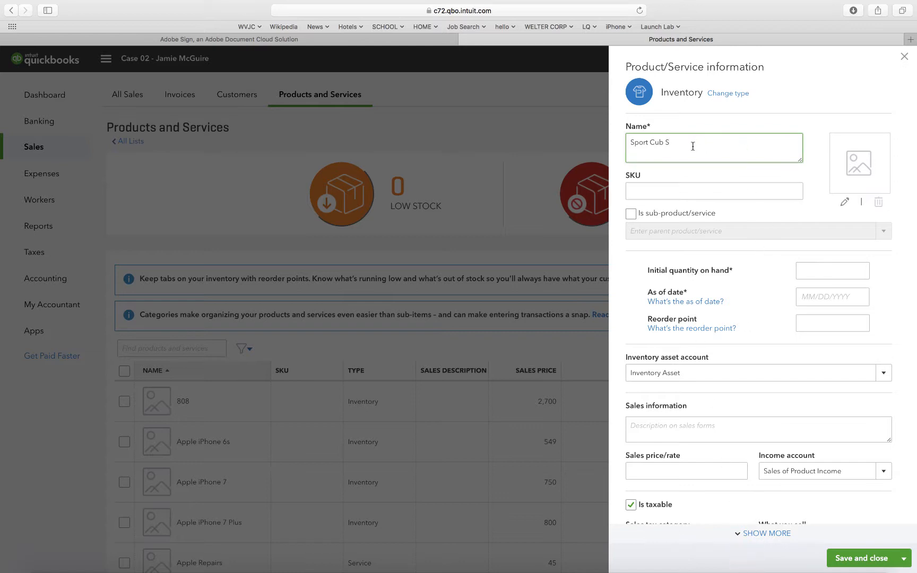
Set the Sport Cub S item's initial quantity on hand to 0 as of 01/01/2019.
{"action": "left_click", "coordinate": [822, 271]}
{"action": "type", "text": "0"}
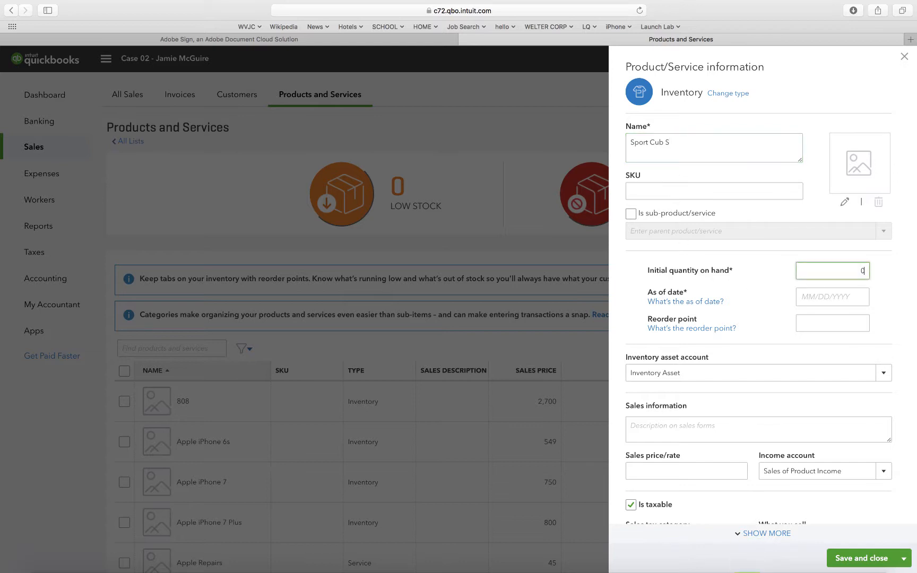
{"action": "left_click", "coordinate": [819, 297]}
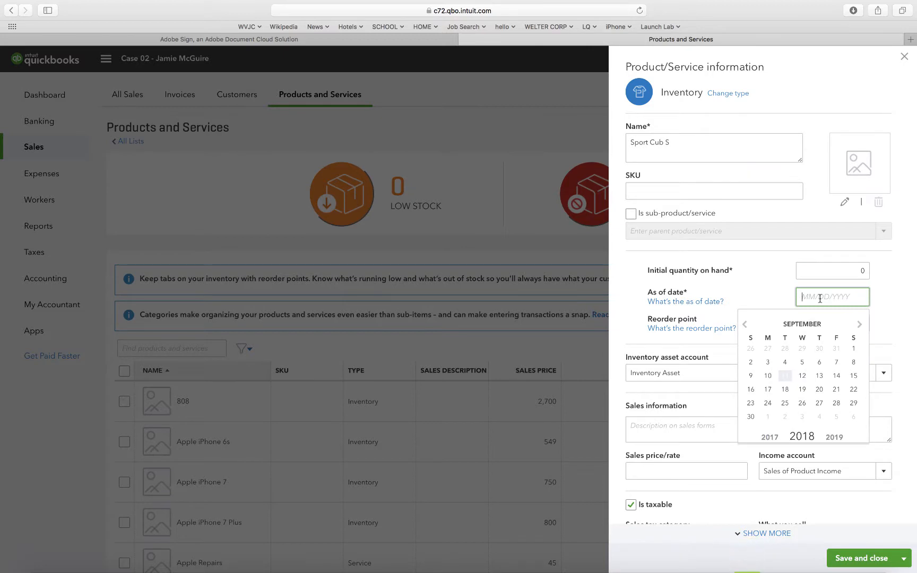
{"action": "type", "text": "01/01/2019"}
{"action": "left_click", "coordinate": [778, 291]}
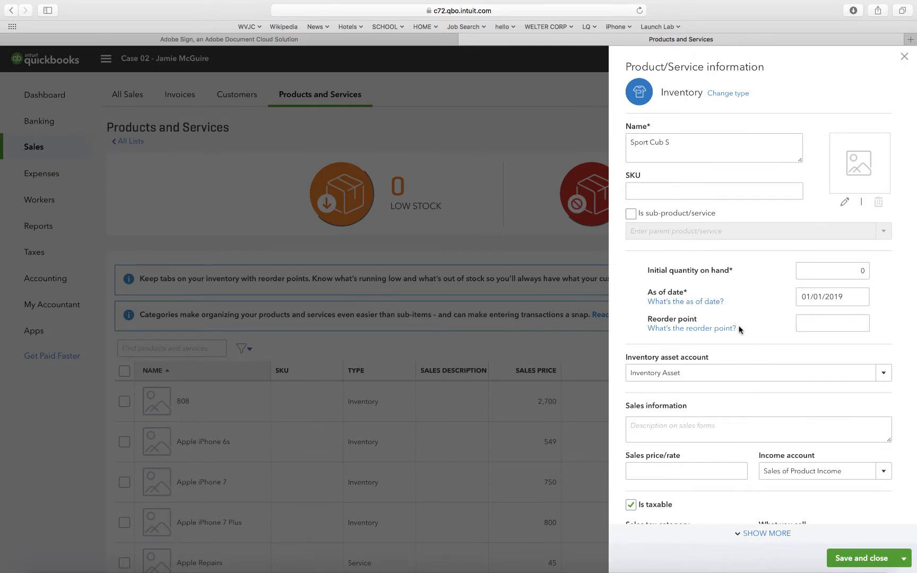
Set the item's sales price to 600 and cost to 479, with Sales as the income account.
{"action": "scroll", "coordinate": [740, 327], "scroll_direction": "down", "scroll_amount": 5}
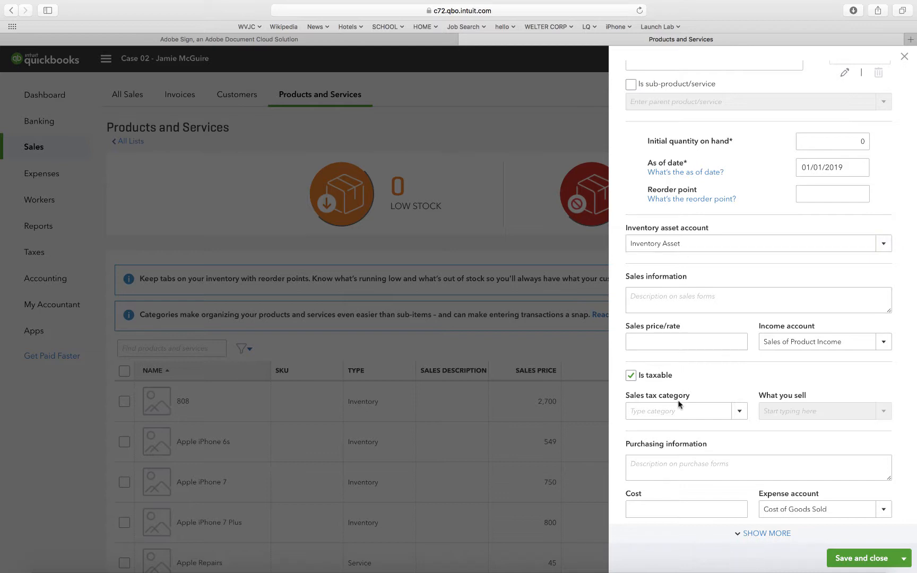
{"action": "left_click", "coordinate": [714, 341]}
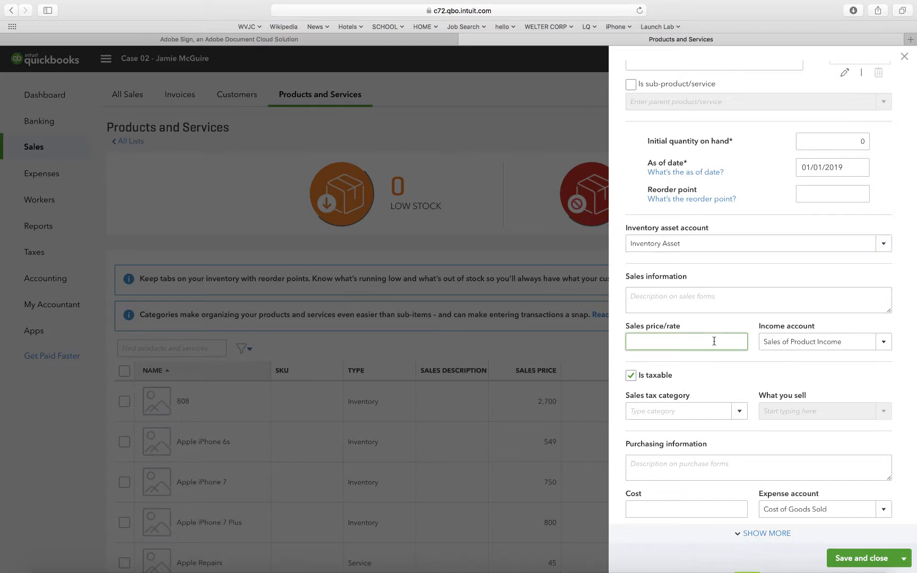
{"action": "type", "text": "600"}
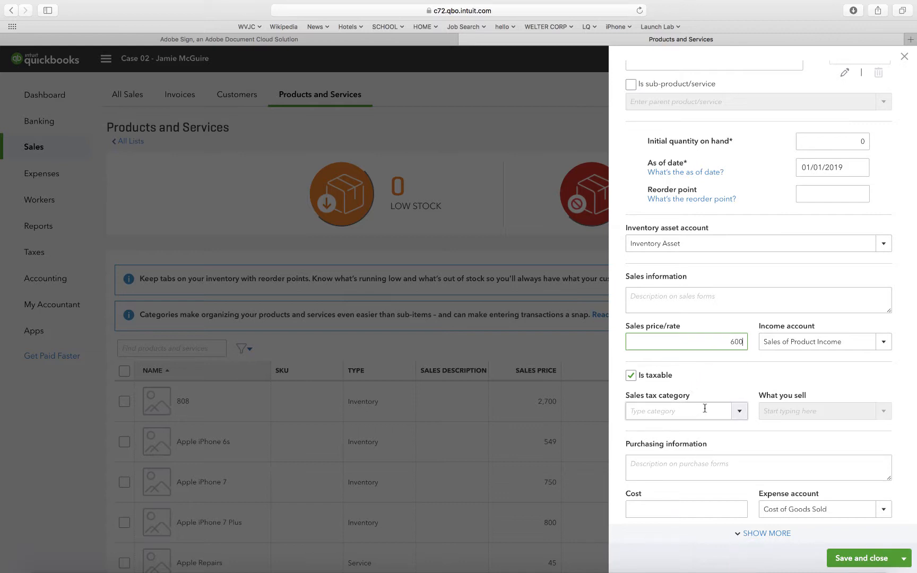
{"action": "left_click", "coordinate": [678, 515]}
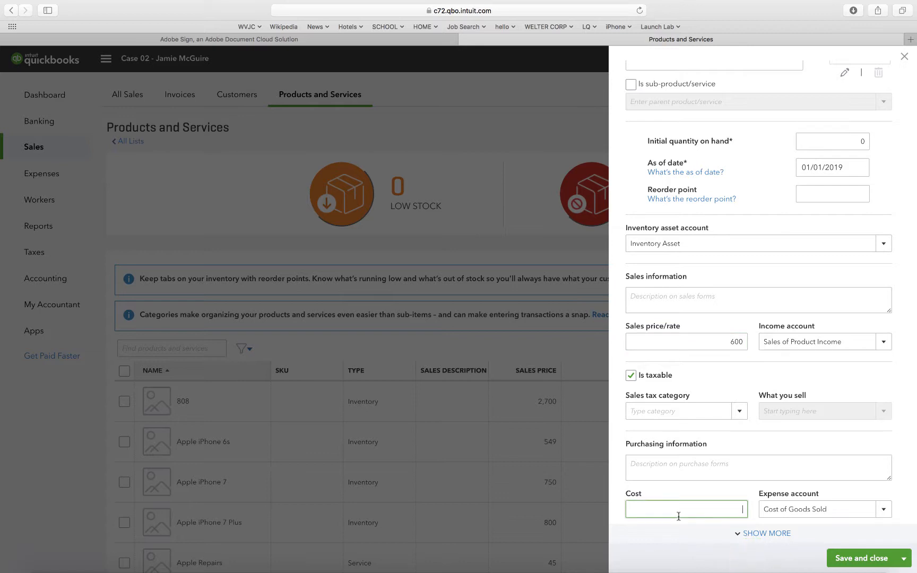
{"action": "type", "text": "479"}
{"action": "left_click", "coordinate": [884, 342]}
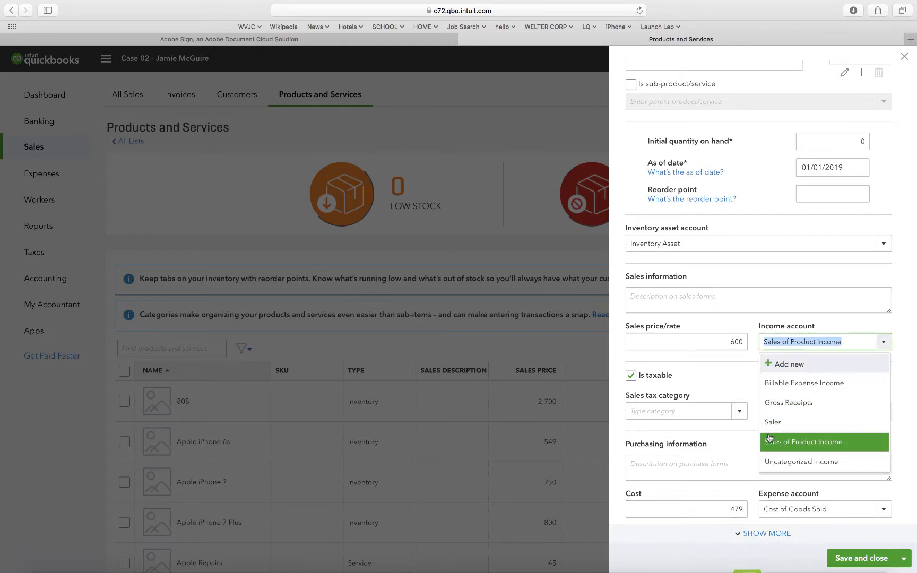
{"action": "left_click", "coordinate": [776, 423]}
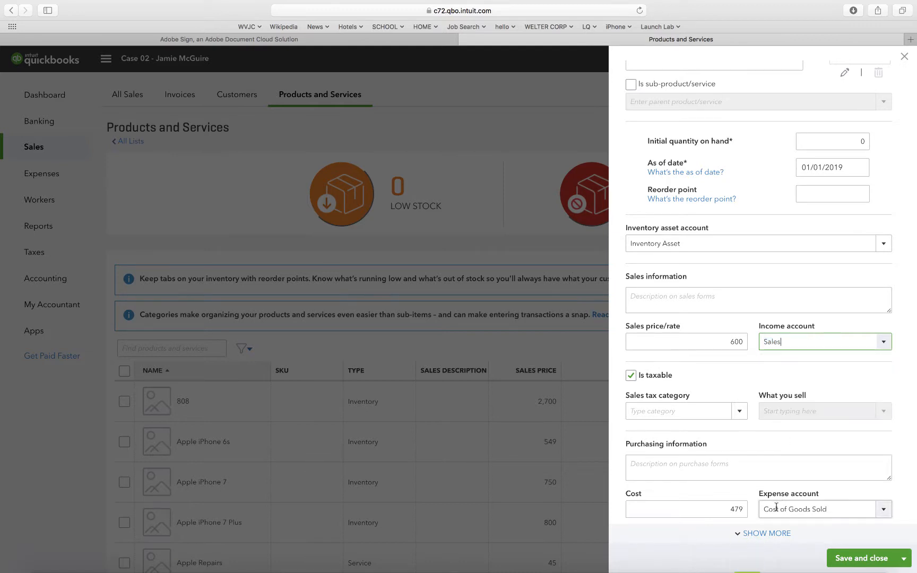
Mark the Sport Cub S item as not taxable and save it.
{"action": "left_click", "coordinate": [758, 430]}
{"action": "scroll", "coordinate": [758, 430], "scroll_direction": "up", "scroll_amount": 3}
{"action": "left_click", "coordinate": [677, 190]}
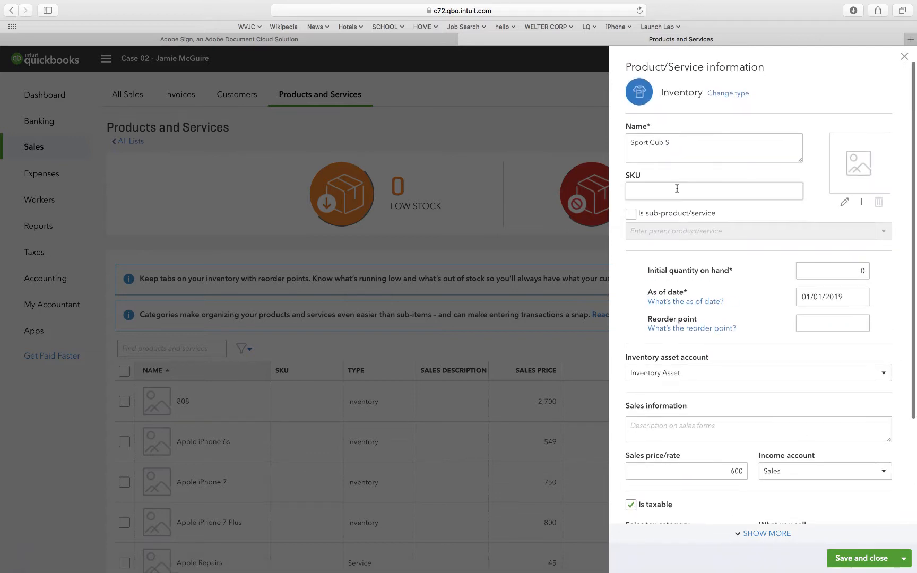
{"action": "scroll", "coordinate": [677, 189], "scroll_direction": "down", "scroll_amount": 1}
{"action": "scroll", "coordinate": [677, 191], "scroll_direction": "down", "scroll_amount": 4}
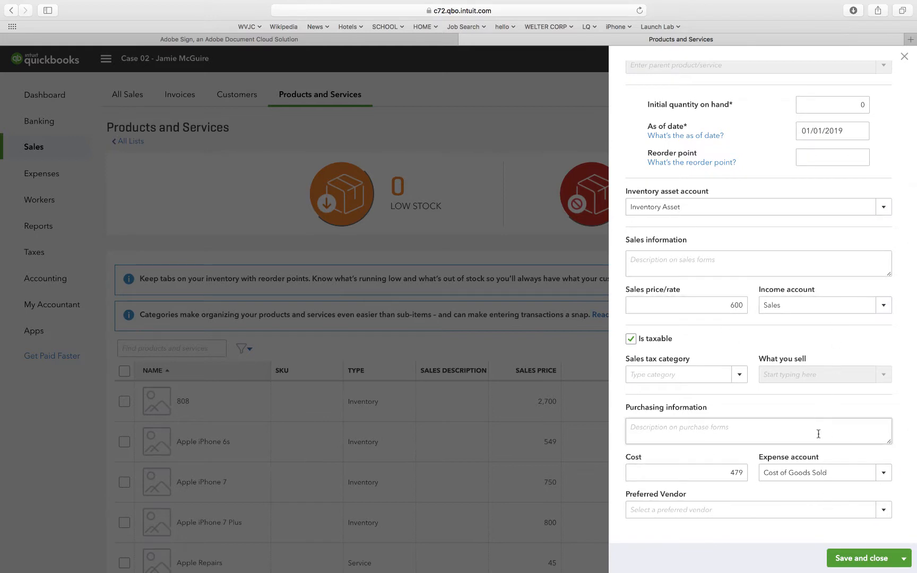
{"action": "left_click", "coordinate": [631, 338]}
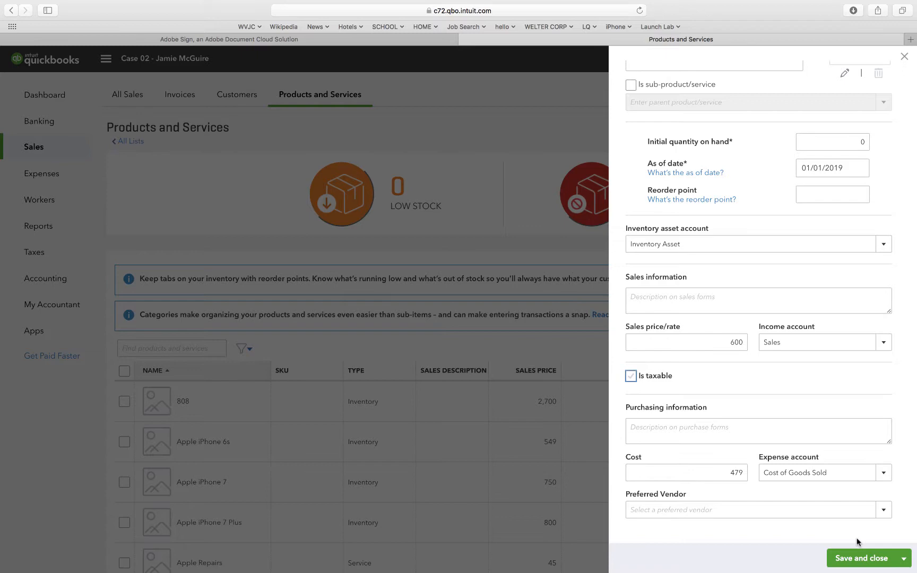
{"action": "left_click", "coordinate": [862, 558]}
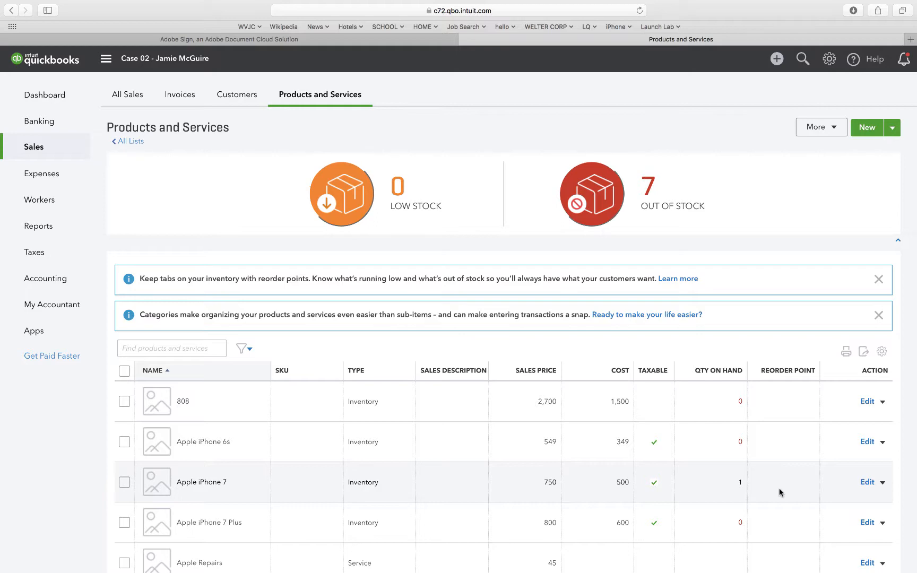
Start another new inventory item named Mystique RES.
{"action": "left_click", "coordinate": [876, 130]}
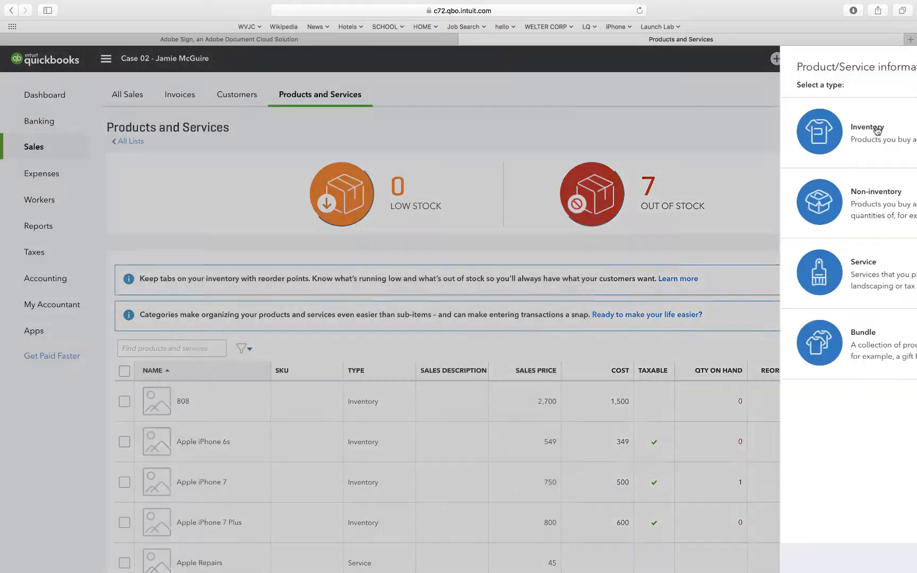
{"action": "left_click", "coordinate": [876, 129]}
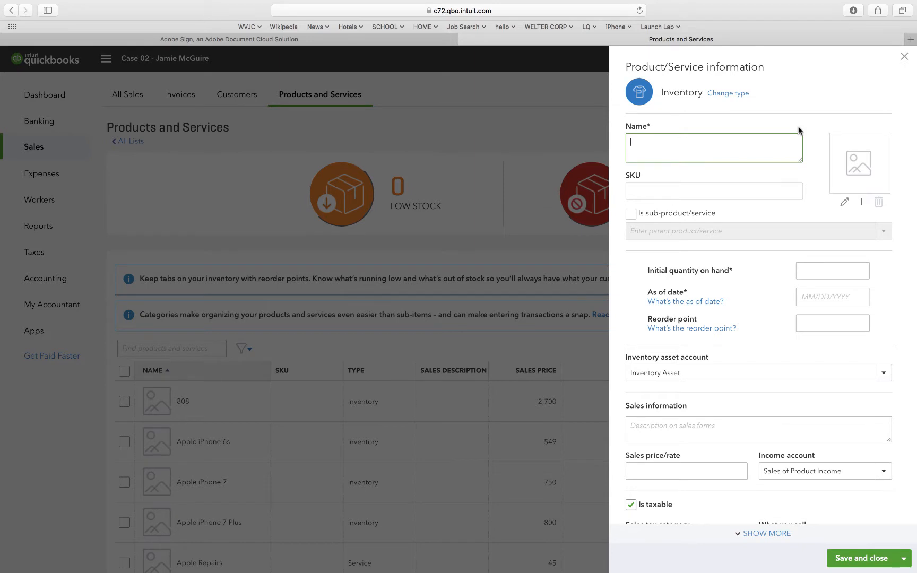
{"action": "type", "text": "Mystique"}
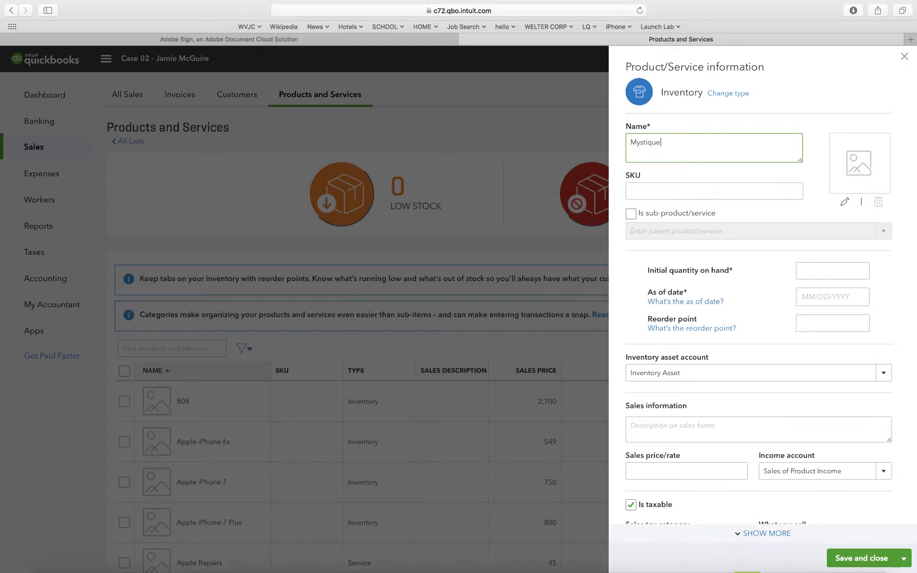
{"action": "type", "text": "RES"}
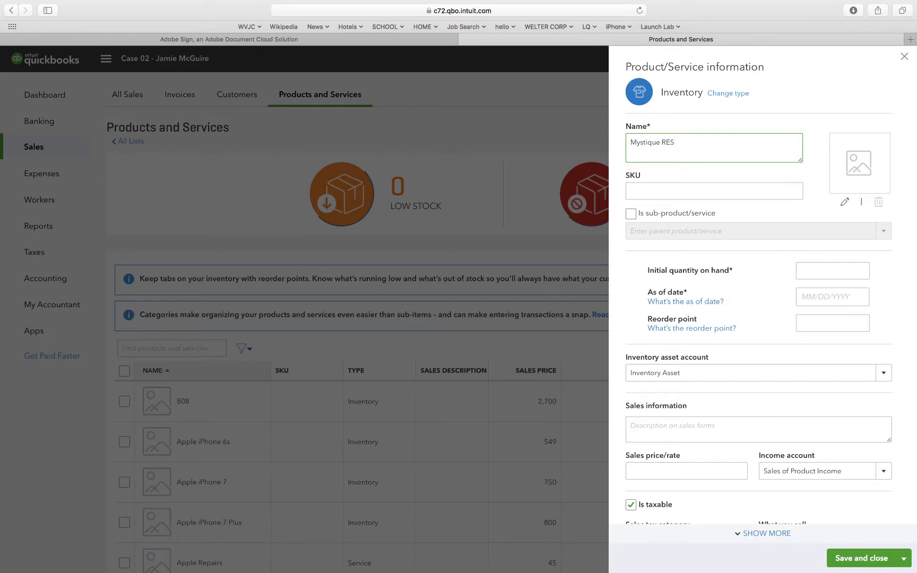
Set the Mystique RES item's initial quantity on hand to 0 as of 01/01/2019.
{"action": "left_click", "coordinate": [822, 272]}
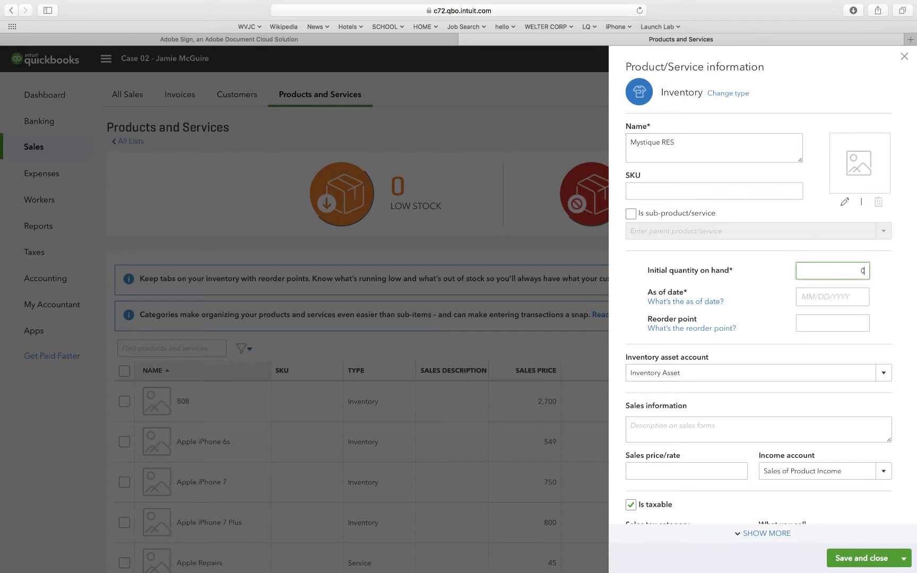
{"action": "key", "text": "Tab"}
{"action": "type", "text": "0"}
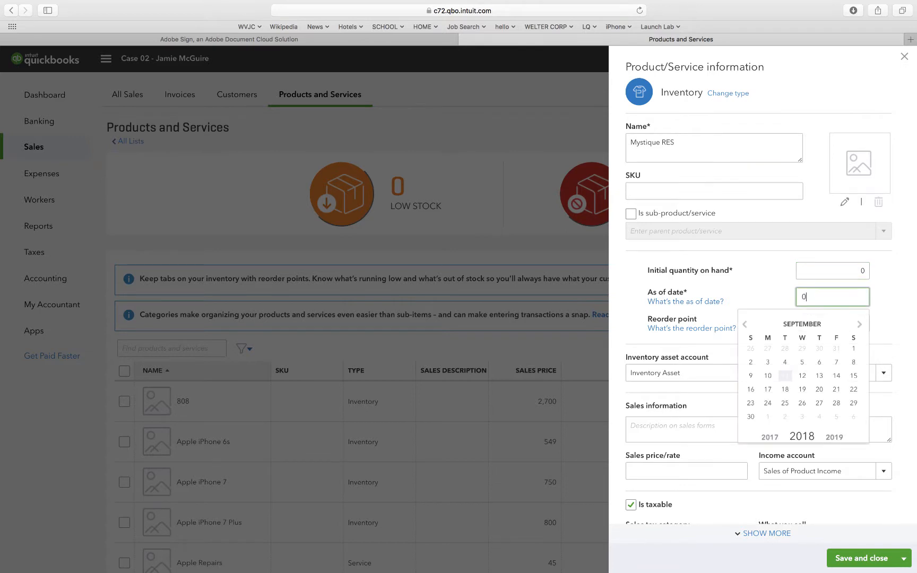
{"action": "type", "text": "1/01/2019"}
{"action": "left_click", "coordinate": [760, 295]}
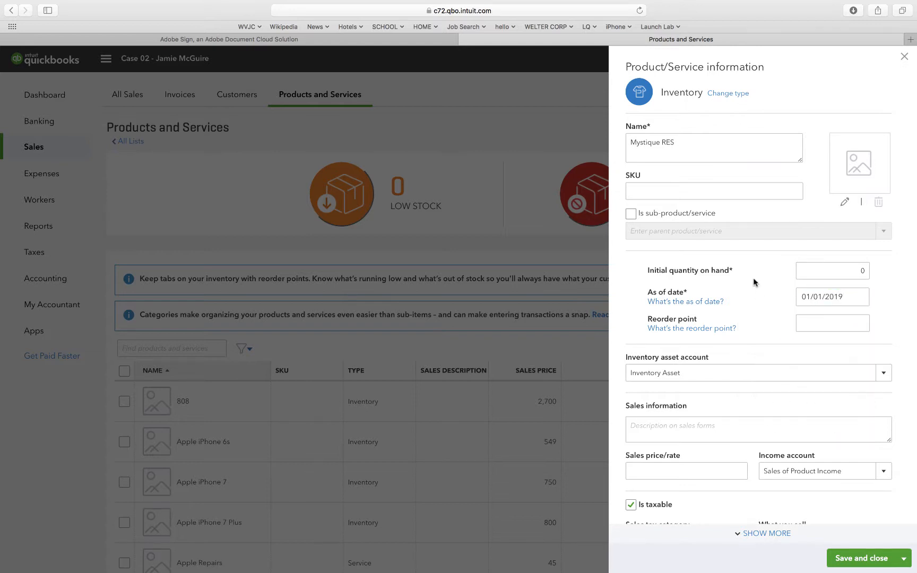
Set the item's sales price to 450 with Sales as the income account.
{"action": "scroll", "coordinate": [680, 379], "scroll_direction": "down", "scroll_amount": 3}
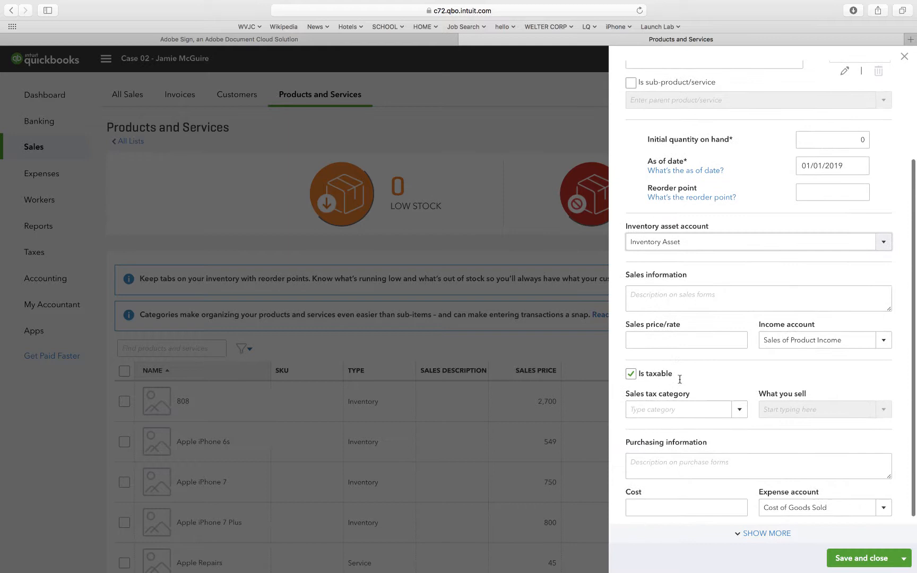
{"action": "left_click", "coordinate": [660, 340]}
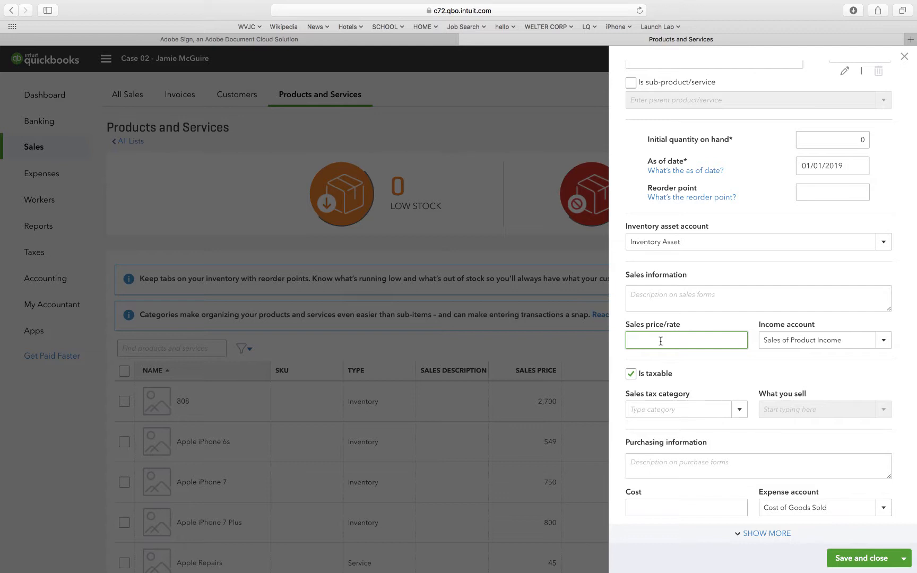
{"action": "type", "text": "450"}
{"action": "key", "text": "Tab"}
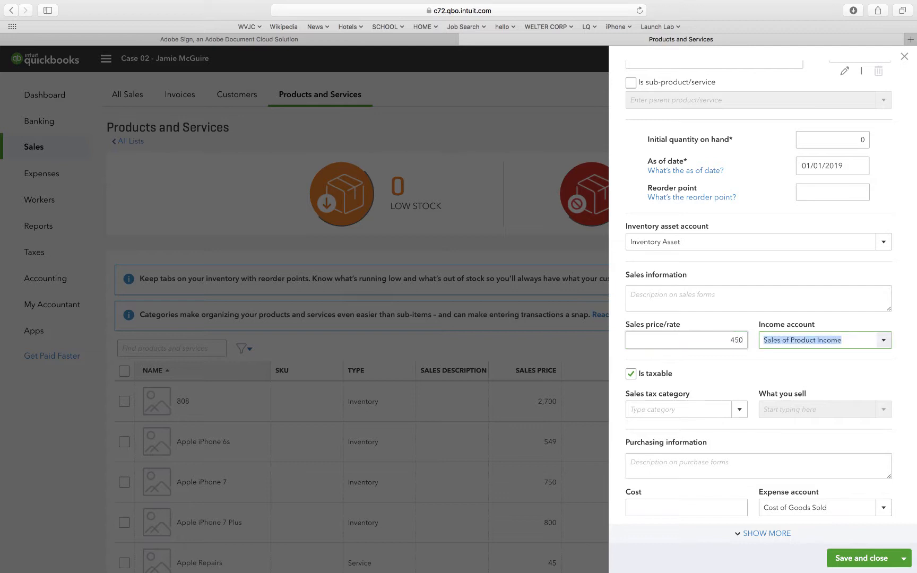
{"action": "type", "text": "Sales"}
{"action": "key", "text": "Tab"}
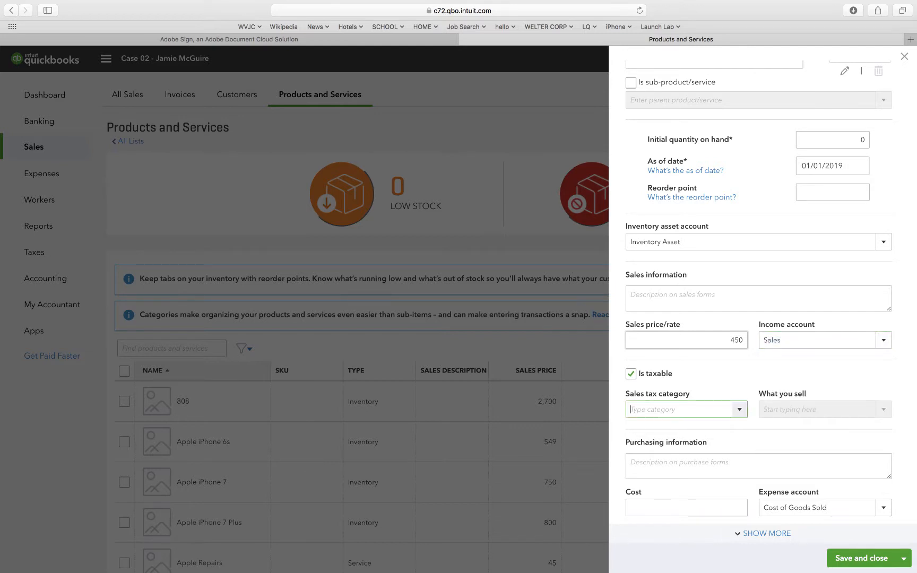
{"action": "left_click", "coordinate": [808, 339]}
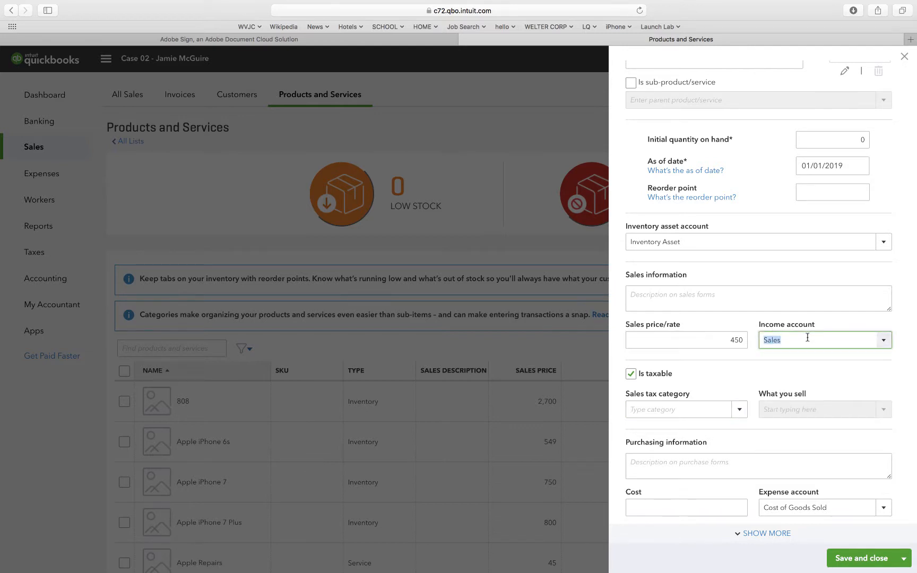
{"action": "left_click", "coordinate": [883, 341]}
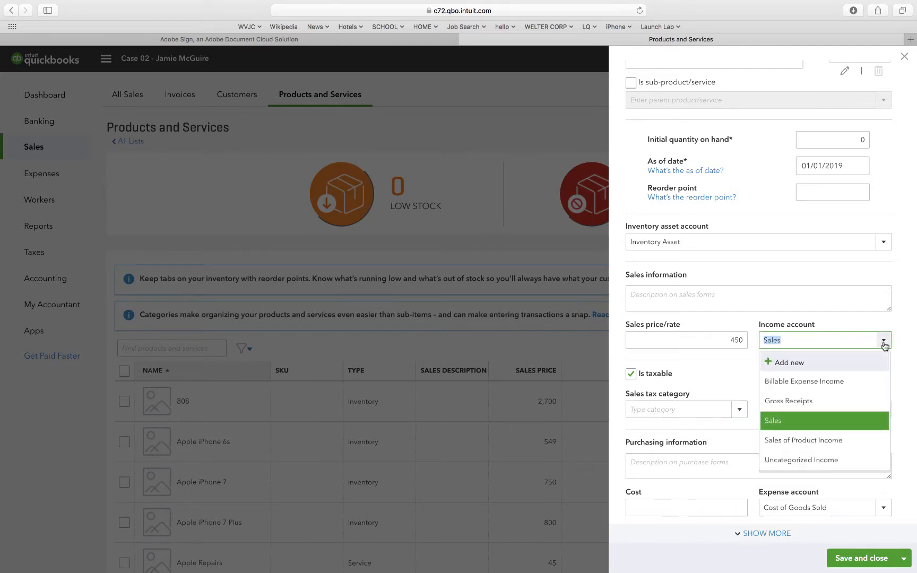
{"action": "left_click", "coordinate": [783, 419]}
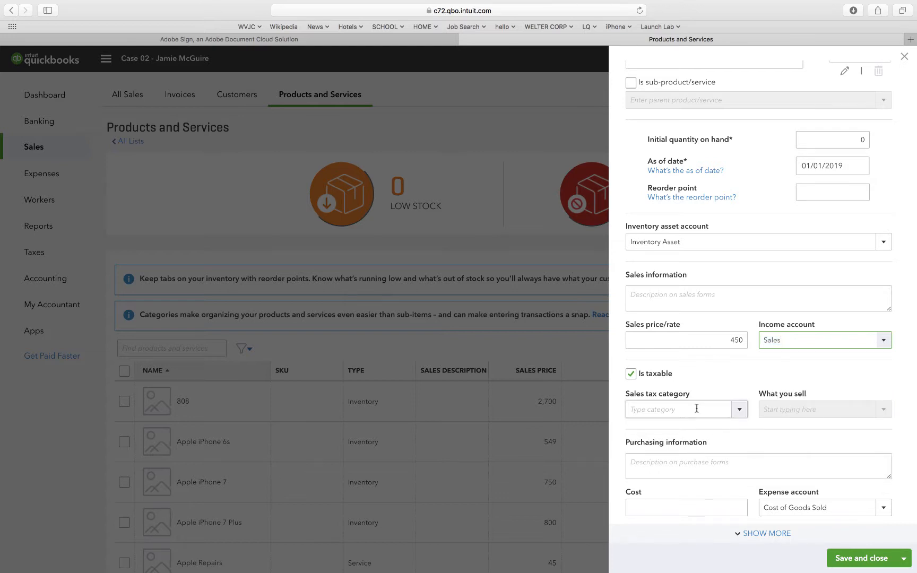
Make the item non-taxable and enter a cost of 325 with Cost of Goods Sold as the expense account.
{"action": "left_click", "coordinate": [631, 374]}
{"action": "left_click", "coordinate": [676, 471]}
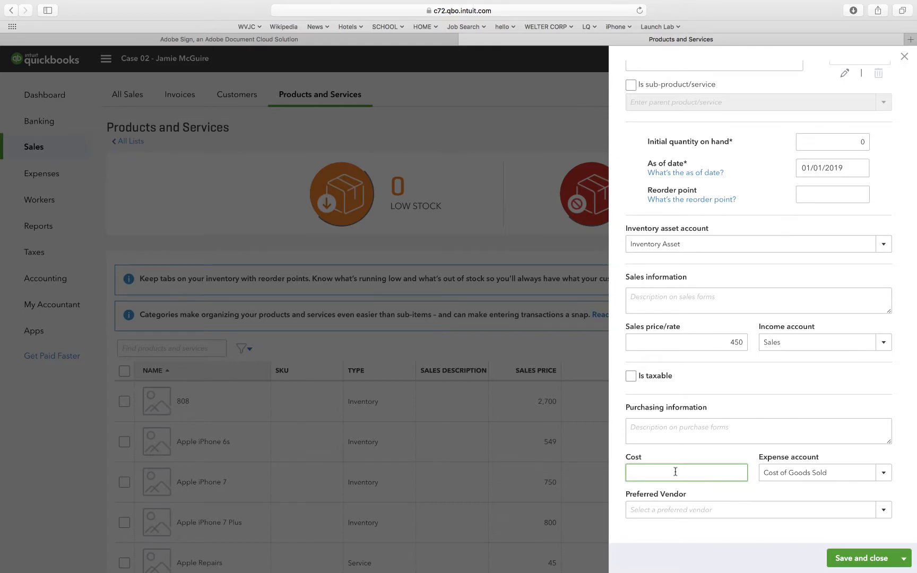
{"action": "type", "text": "25"}
{"action": "left_click", "coordinate": [883, 473]}
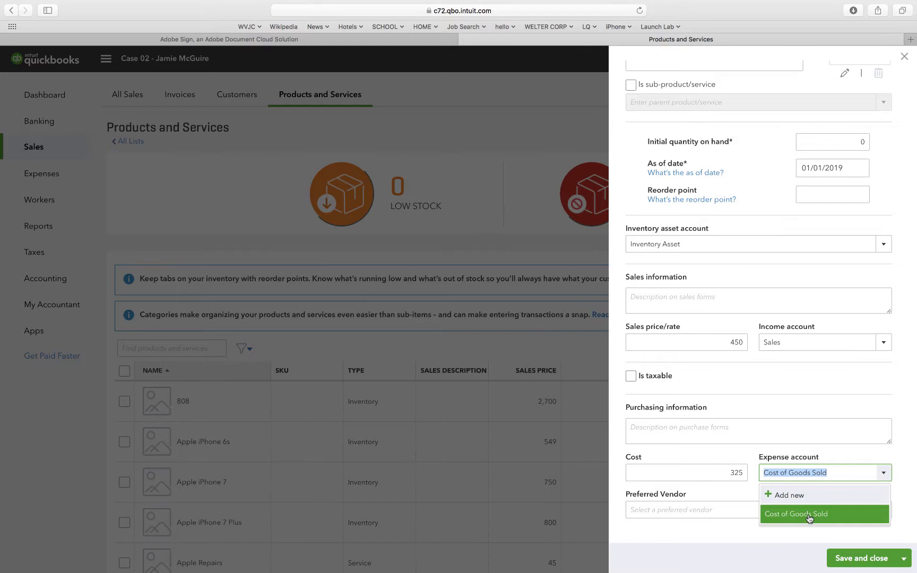
{"action": "left_click", "coordinate": [808, 518]}
Reselect Sales as the income account and save the Mystique RES item.
{"action": "left_click", "coordinate": [883, 344]}
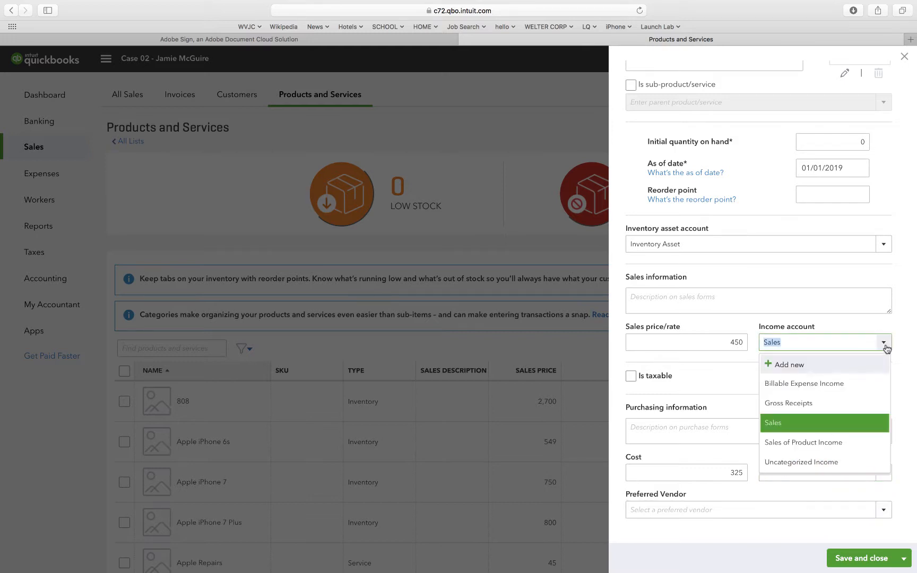
{"action": "left_click", "coordinate": [796, 423]}
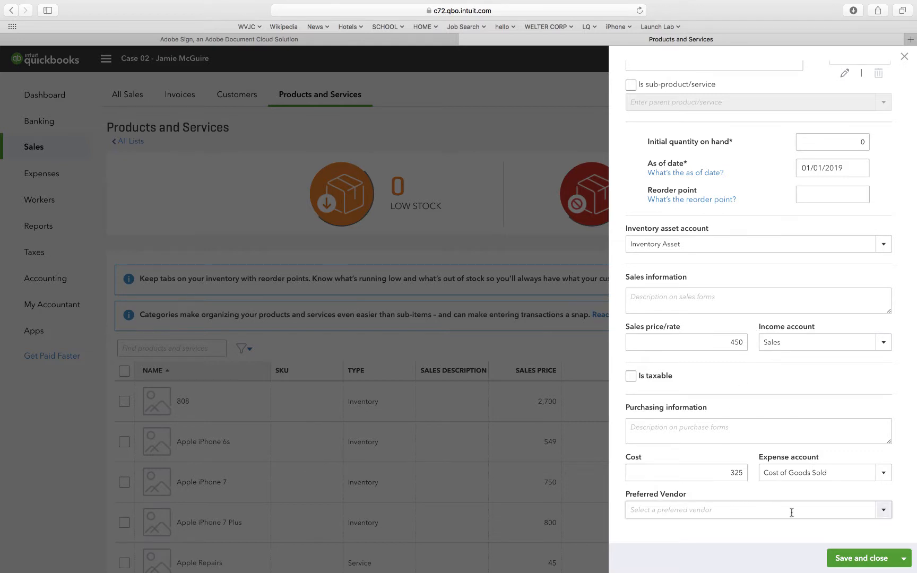
{"action": "scroll", "coordinate": [788, 508], "scroll_direction": "up", "scroll_amount": 5}
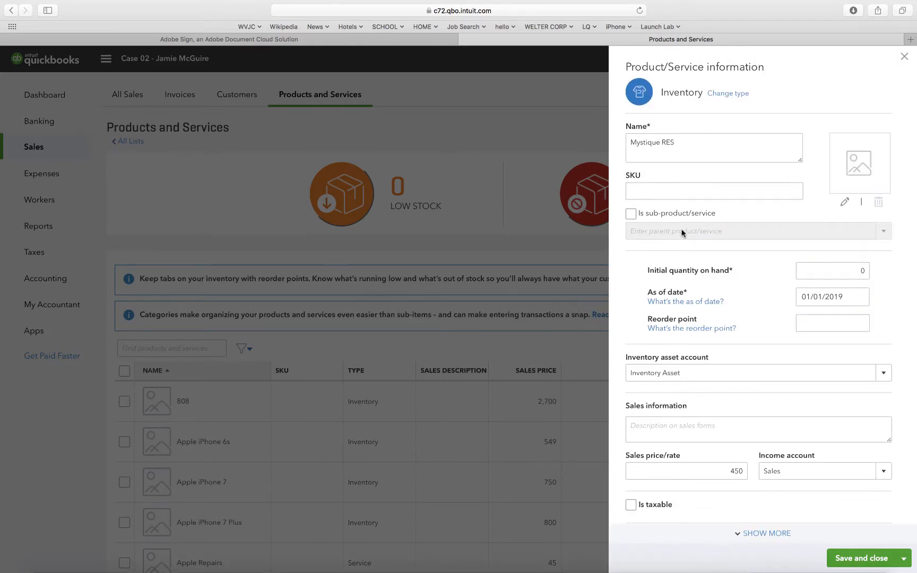
{"action": "scroll", "coordinate": [682, 231], "scroll_direction": "down", "scroll_amount": 3}
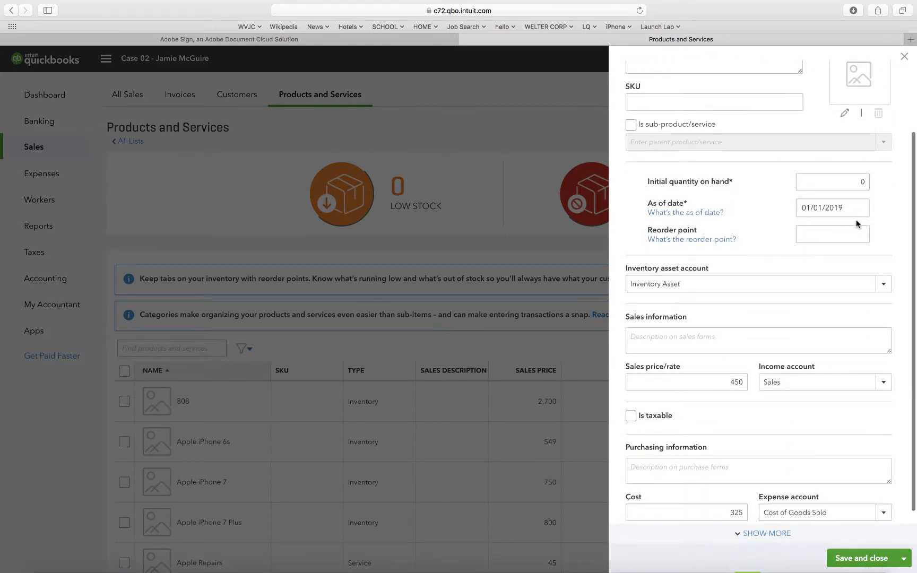
{"action": "scroll", "coordinate": [804, 318], "scroll_direction": "down", "scroll_amount": 2}
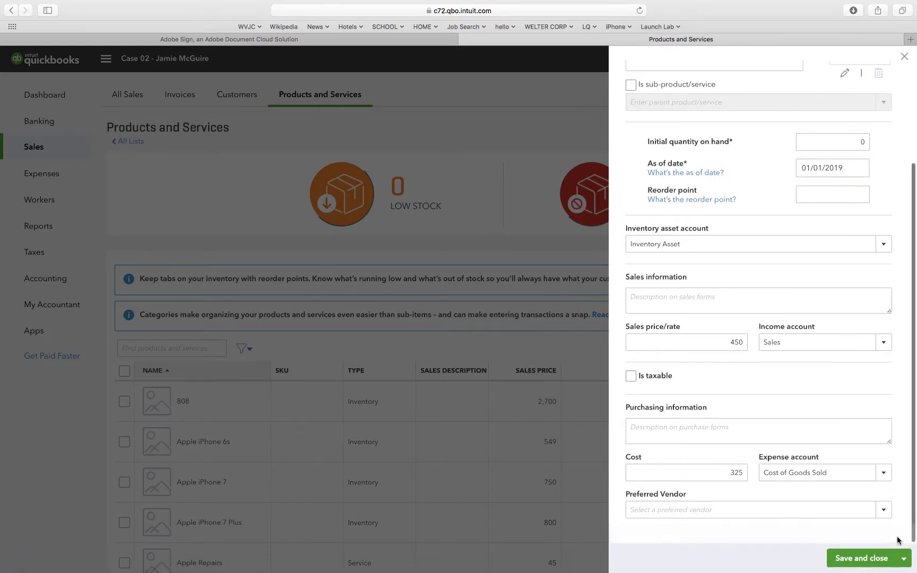
{"action": "left_click", "coordinate": [856, 558]}
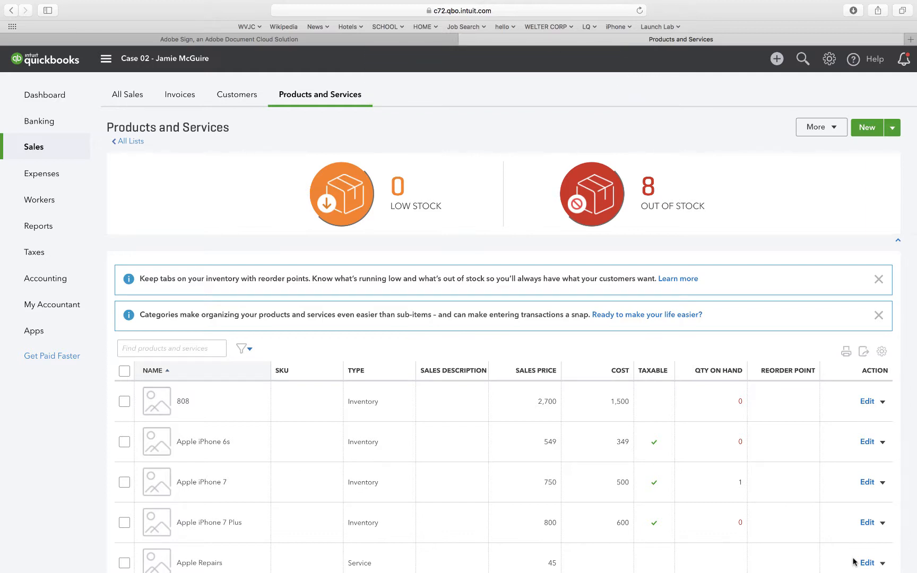
{"action": "mouse_move", "coordinate": [855, 570]}
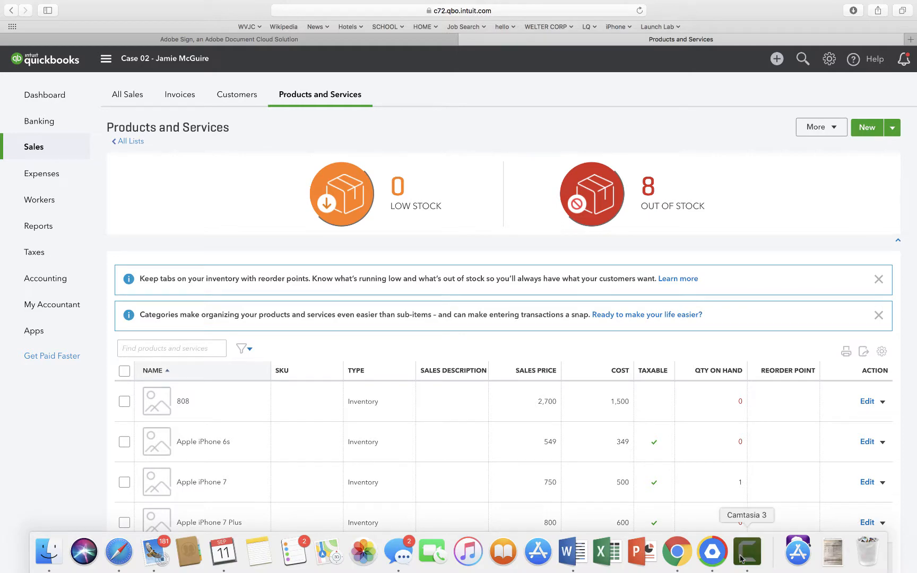
{"action": "left_click", "coordinate": [741, 559]}
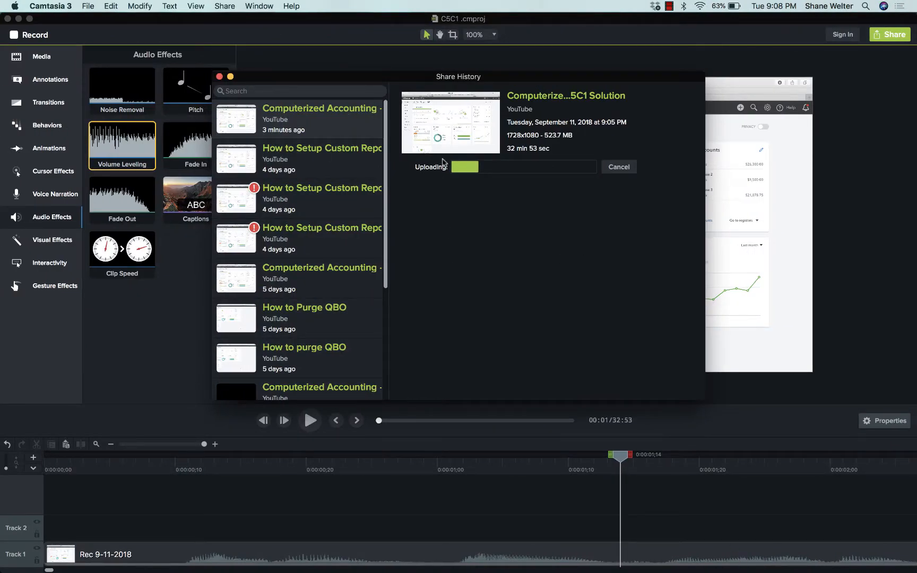
{"action": "key", "text": "ctrl+Right"}
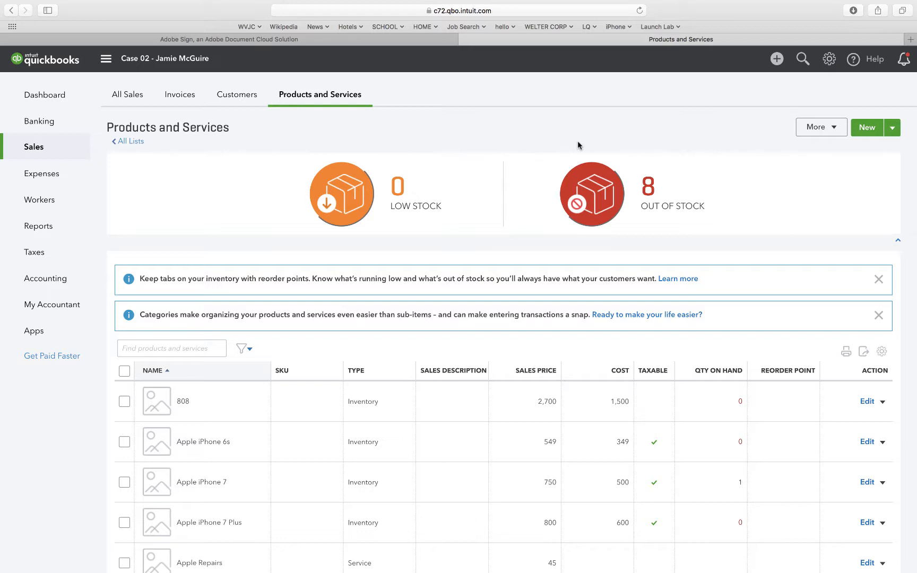
Create a new purchase order dated 01/02/2019.
{"action": "left_click", "coordinate": [776, 59]}
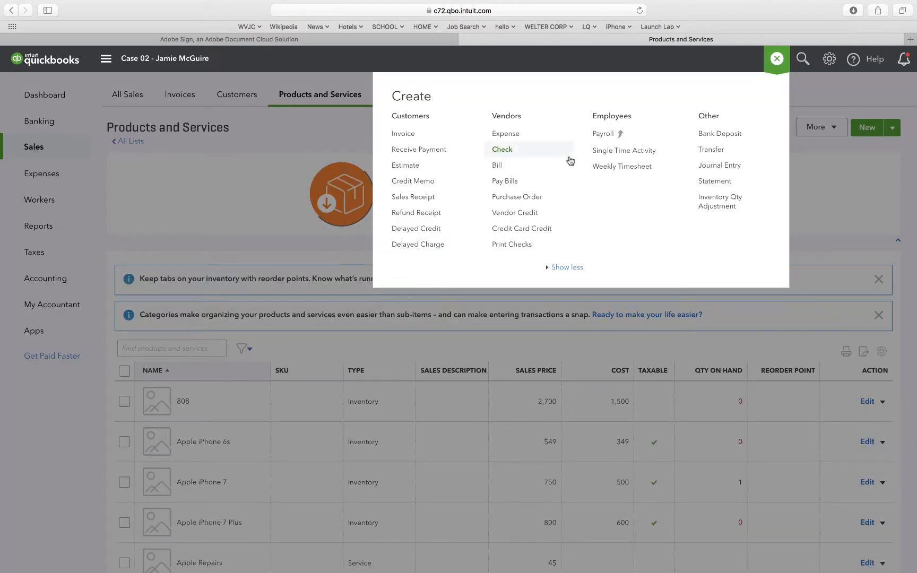
{"action": "left_click", "coordinate": [517, 197]}
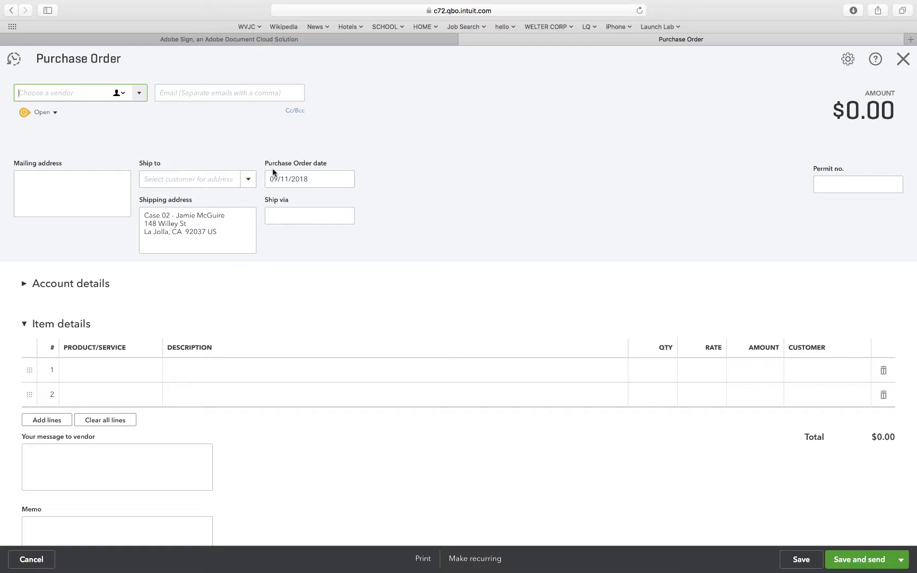
{"action": "left_click", "coordinate": [287, 179]}
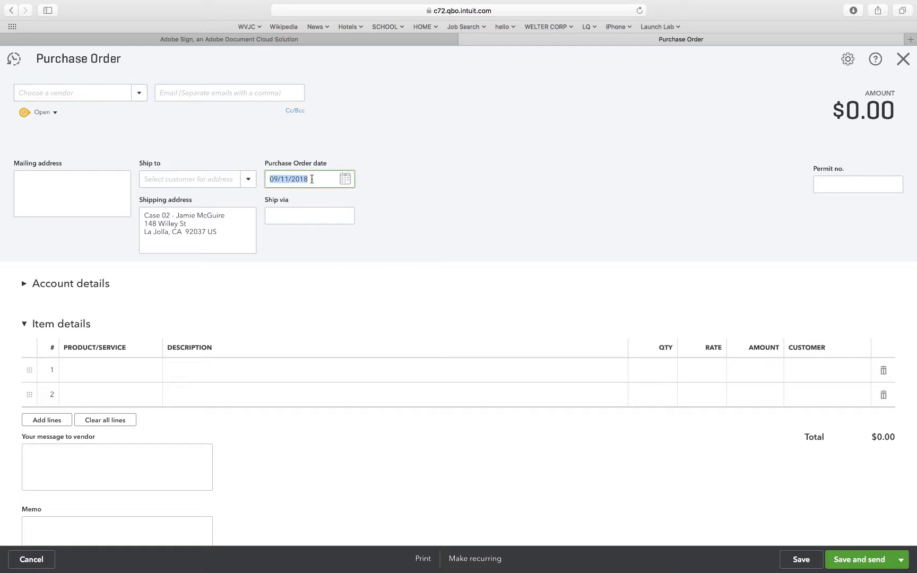
{"action": "type", "text": "1/2/19"}
{"action": "left_click", "coordinate": [242, 150]}
Choose E-Flite as the vendor on the purchase order.
{"action": "left_click", "coordinate": [140, 93]}
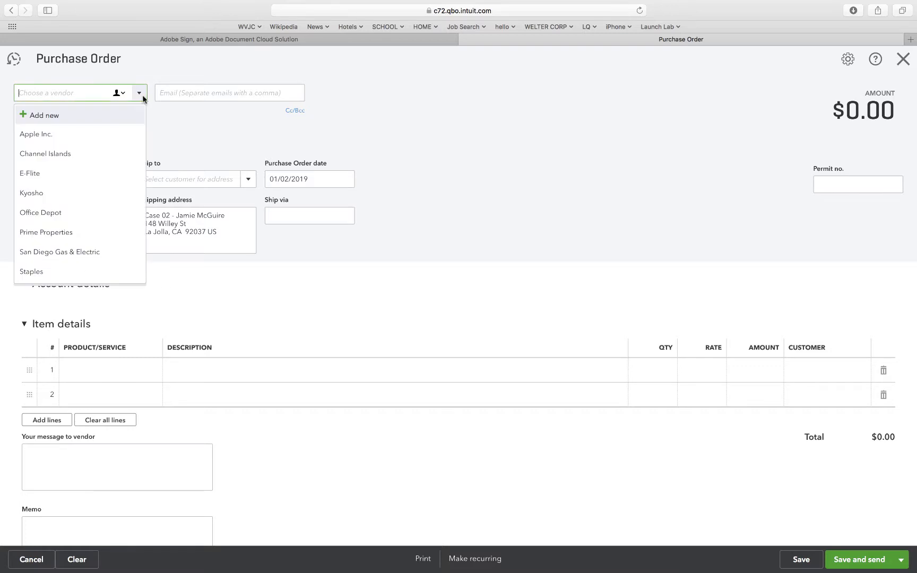
{"action": "left_click", "coordinate": [93, 172]}
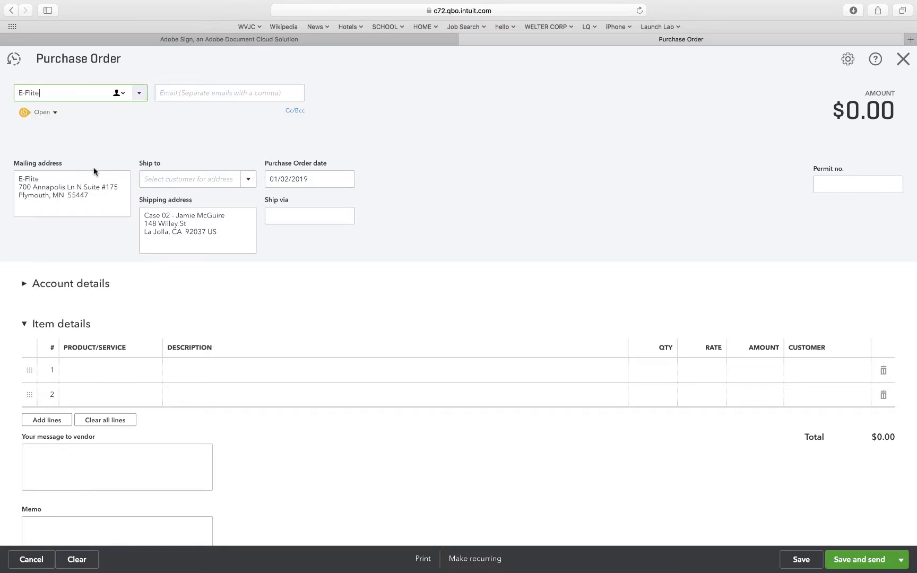
{"action": "left_click", "coordinate": [142, 147]}
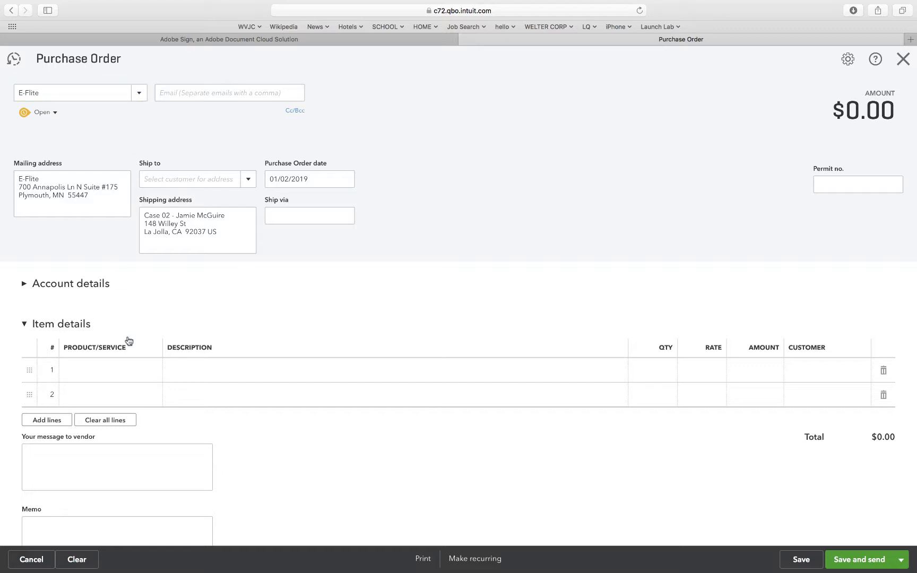
Add Sport Cub S as the first item line of the purchase order with a quantity of 5.
{"action": "left_click", "coordinate": [133, 373]}
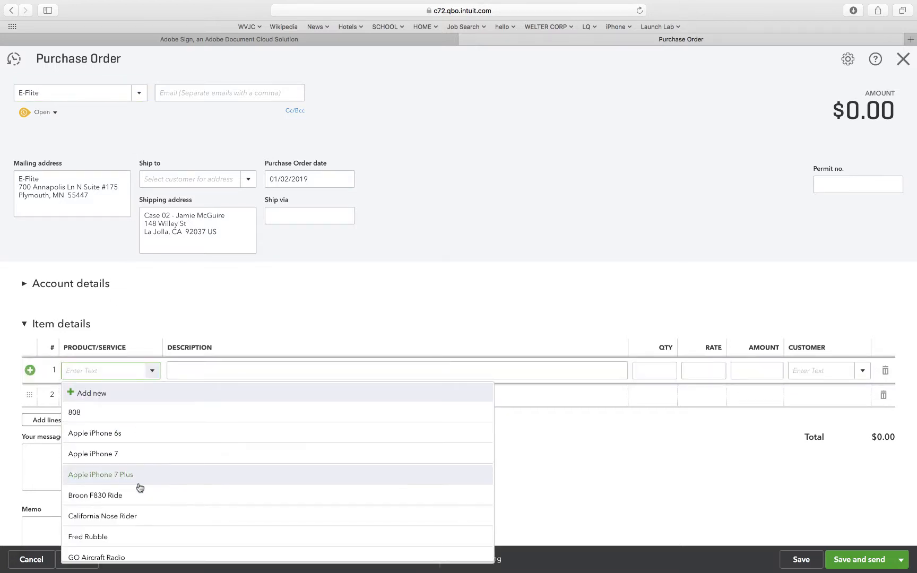
{"action": "scroll", "coordinate": [137, 520], "scroll_direction": "down", "scroll_amount": 6}
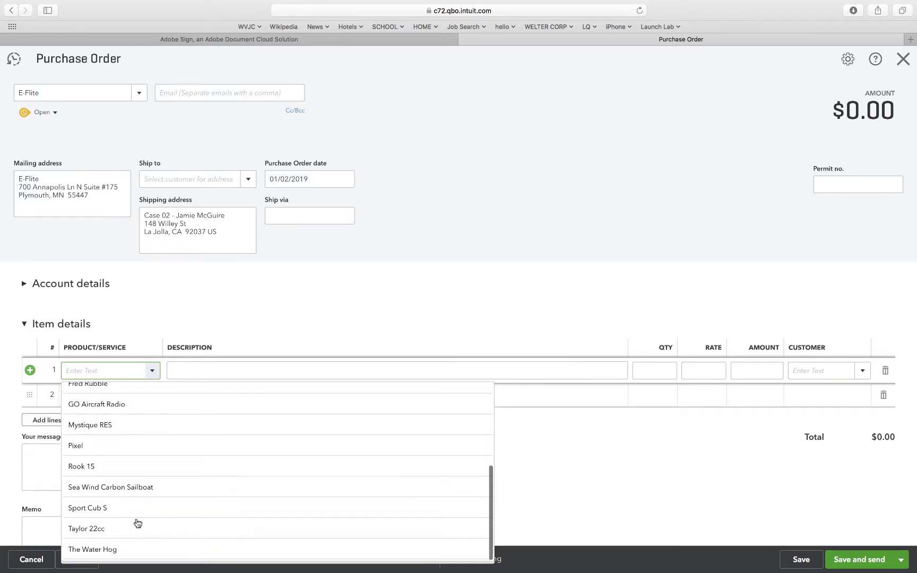
{"action": "left_click", "coordinate": [123, 511]}
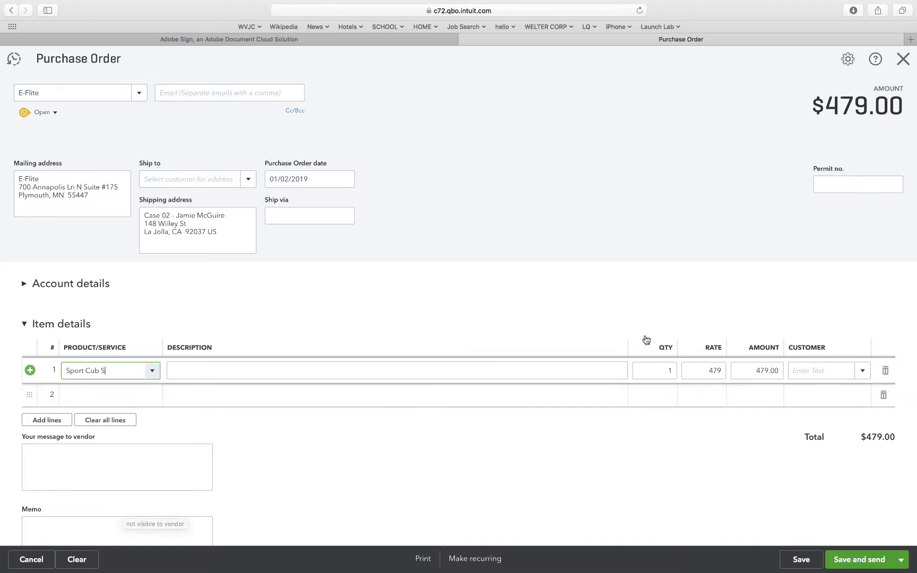
{"action": "left_click", "coordinate": [657, 369]}
{"action": "key", "text": "BackSpace"}
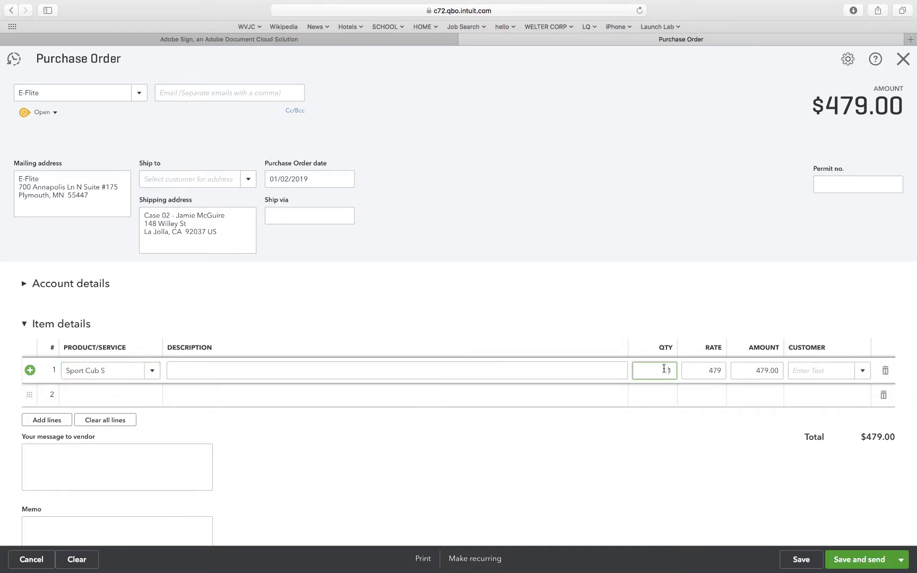
{"action": "type", "text": "5"}
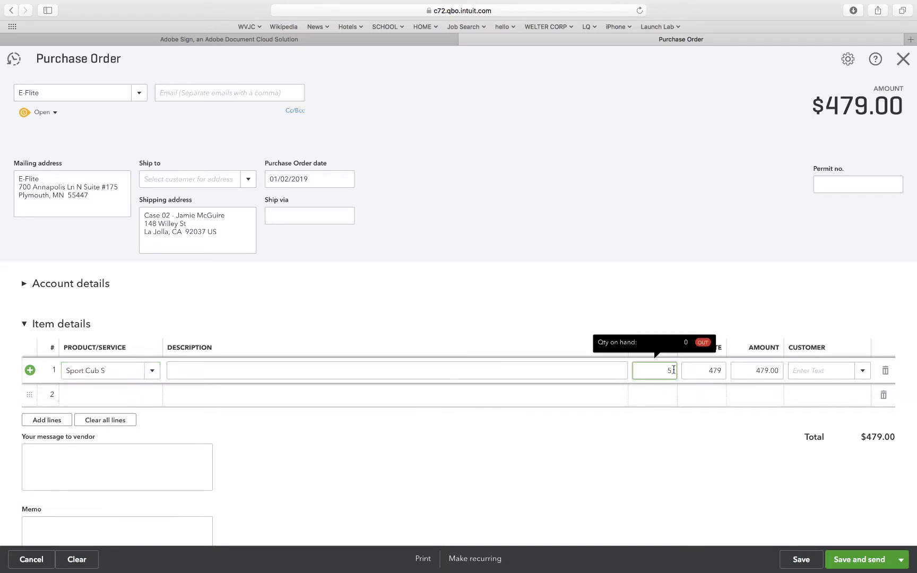
{"action": "left_click", "coordinate": [577, 301]}
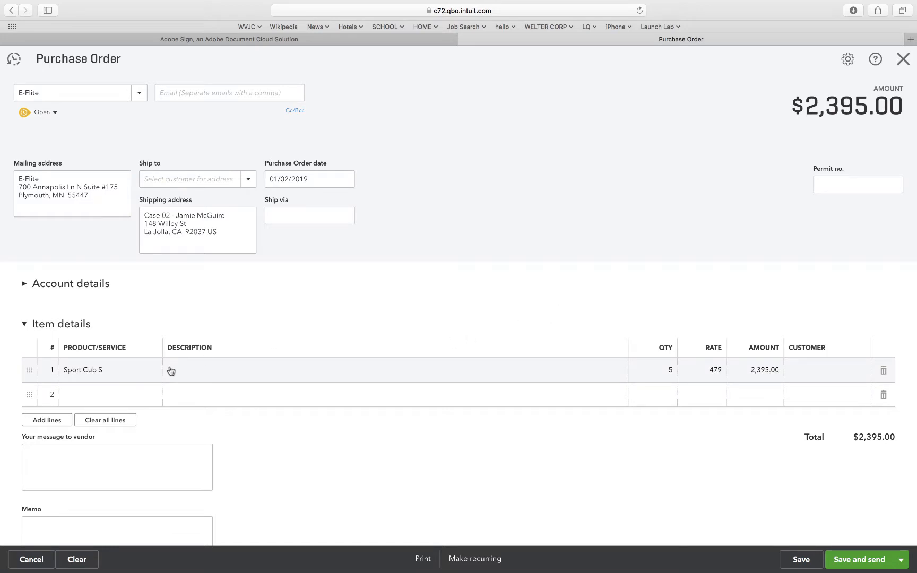
Add Mystique RES as the second item line with a quantity of 3, and save and close the purchase order.
{"action": "left_click", "coordinate": [144, 395]}
{"action": "left_click", "coordinate": [150, 395]}
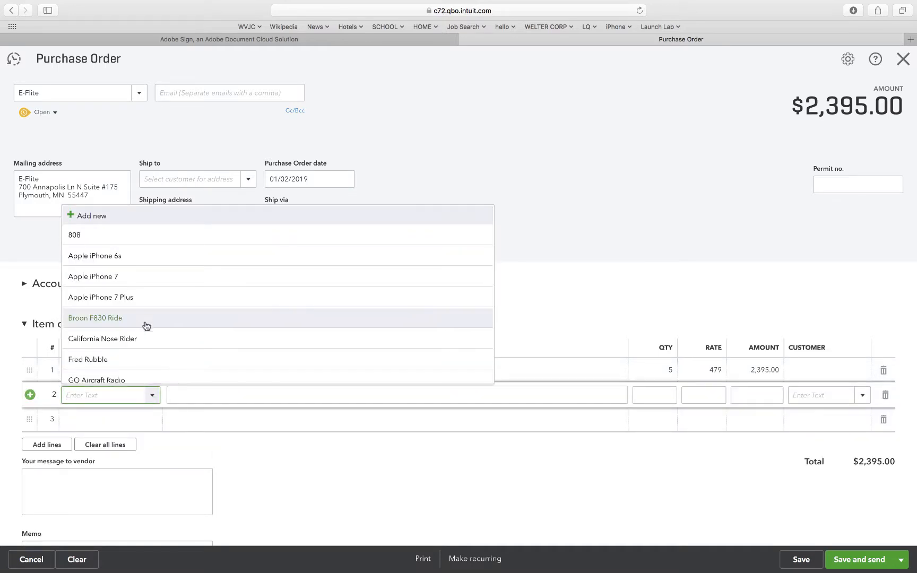
{"action": "scroll", "coordinate": [146, 322], "scroll_direction": "down", "scroll_amount": 2}
{"action": "scroll", "coordinate": [146, 322], "scroll_direction": "down", "scroll_amount": 3}
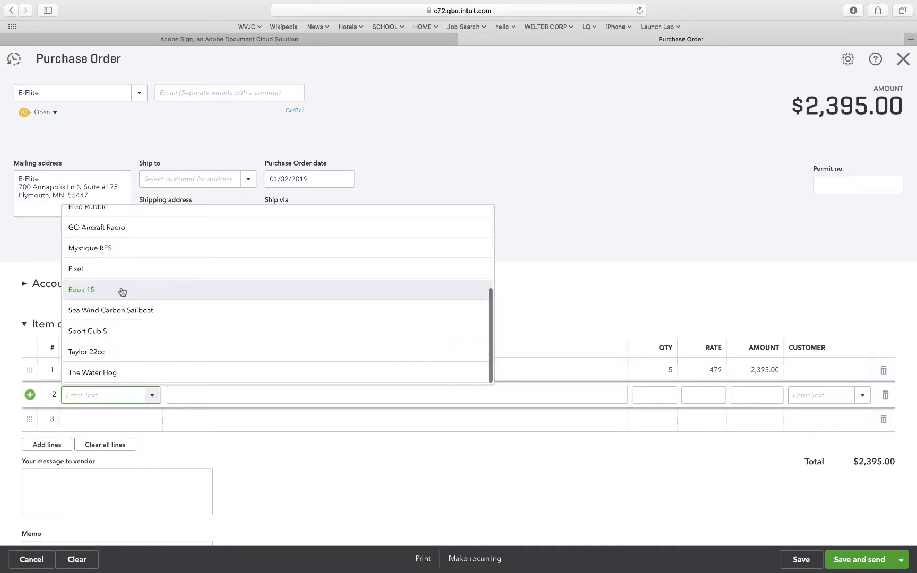
{"action": "left_click", "coordinate": [102, 249]}
{"action": "left_click", "coordinate": [200, 324]}
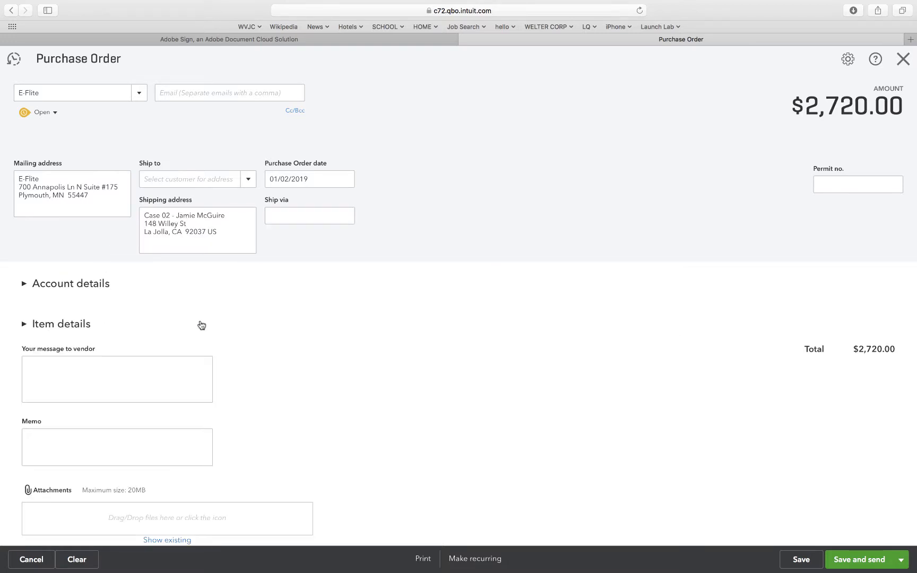
{"action": "left_click", "coordinate": [30, 324]}
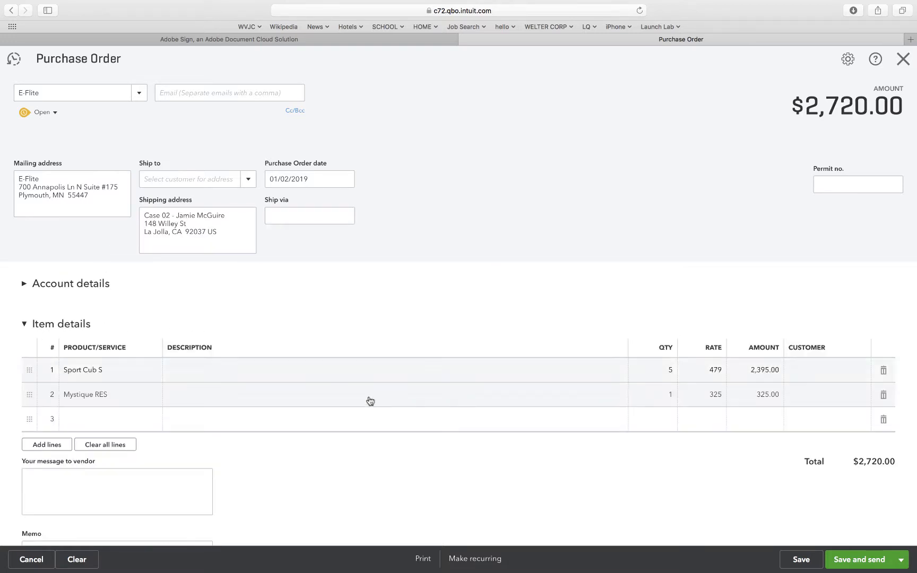
{"action": "left_click", "coordinate": [668, 395]}
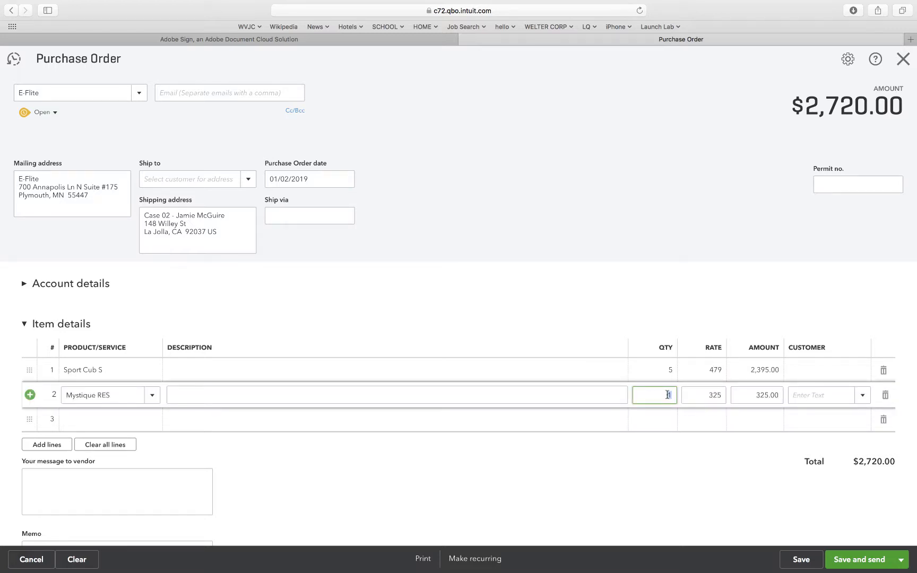
{"action": "type", "text": "3"}
{"action": "left_click", "coordinate": [590, 465]}
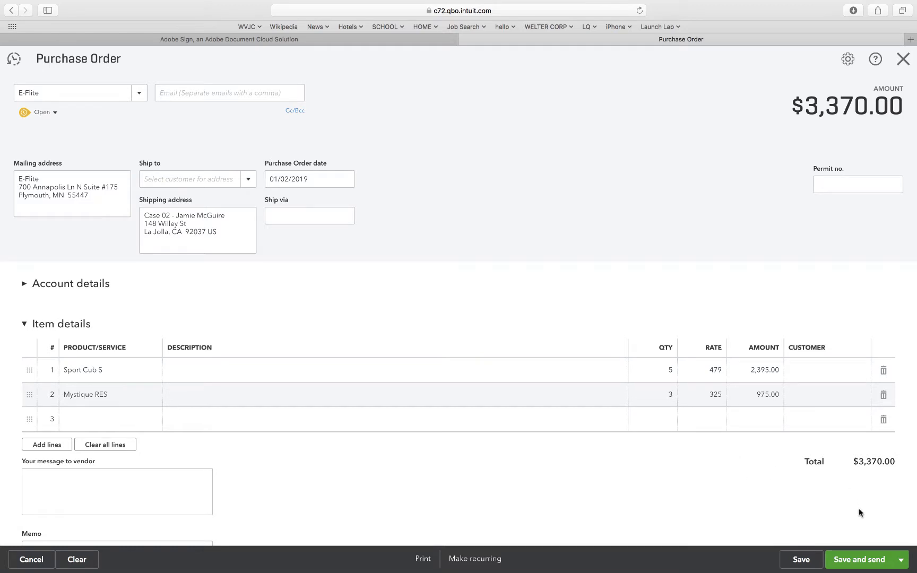
{"action": "left_click", "coordinate": [801, 560]}
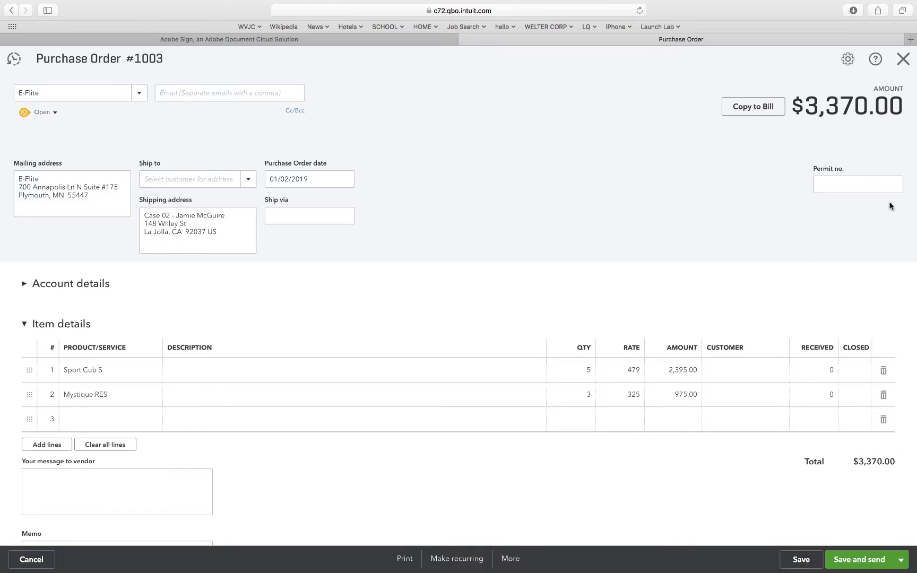
{"action": "left_click", "coordinate": [903, 59]}
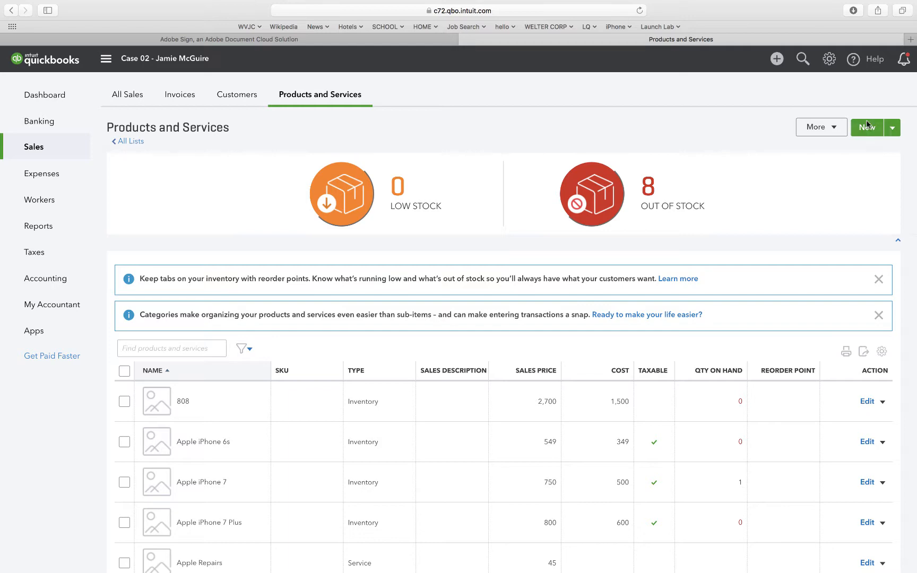
Create a new purchase order dated 01/03/2019 with Kyosho as the vendor.
{"action": "left_click", "coordinate": [775, 60]}
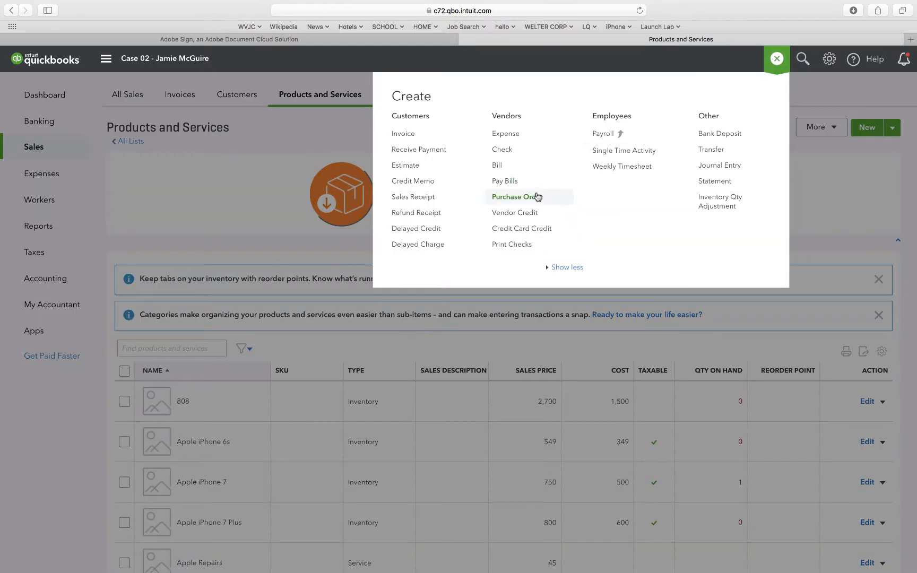
{"action": "left_click", "coordinate": [535, 195]}
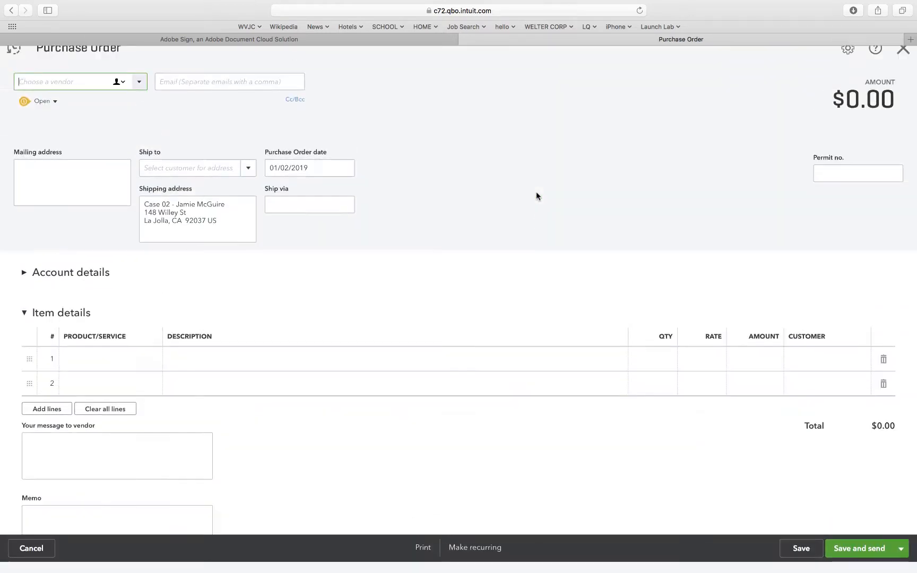
{"action": "left_click", "coordinate": [289, 180]}
{"action": "left_click", "coordinate": [287, 180]}
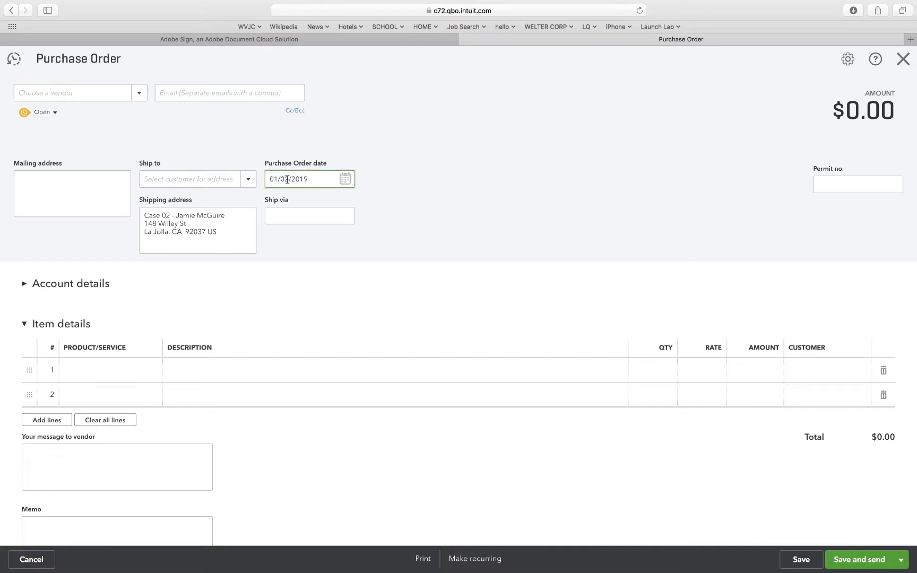
{"action": "key", "text": "BackSpace"}
{"action": "type", "text": "3"}
{"action": "left_click", "coordinate": [314, 143]}
{"action": "left_click", "coordinate": [139, 94]}
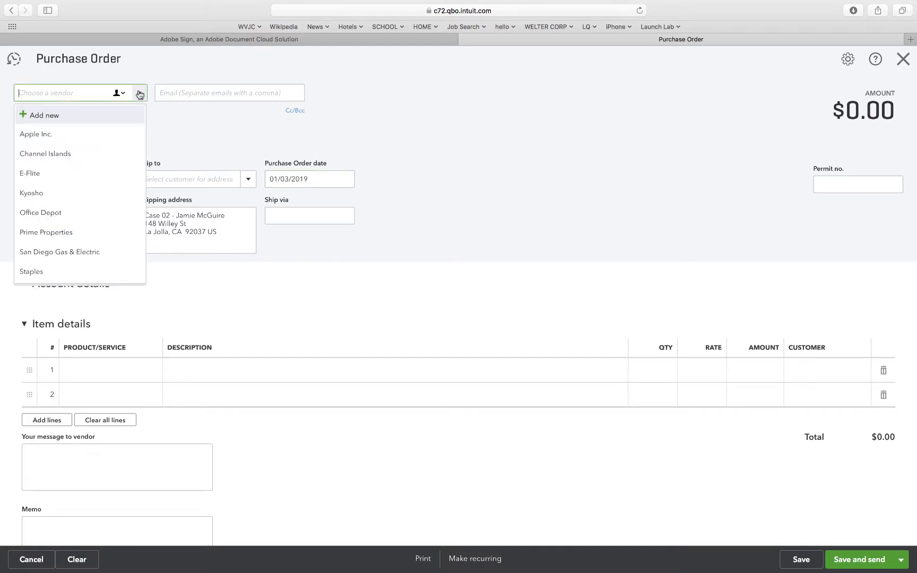
{"action": "left_click", "coordinate": [59, 199]}
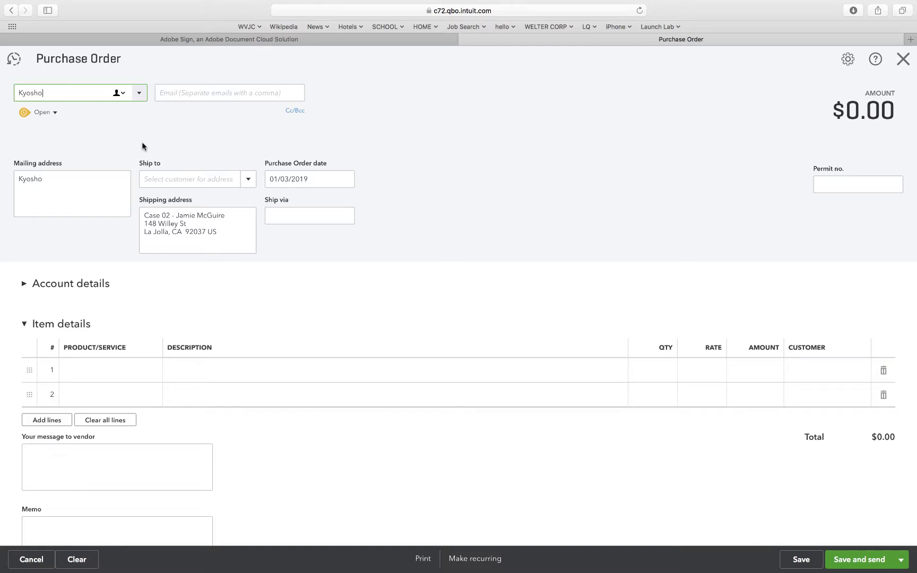
Add Broon F830 Ride as the first item line with a quantity of 4, keeping the account details collapsed.
{"action": "left_click", "coordinate": [87, 370]}
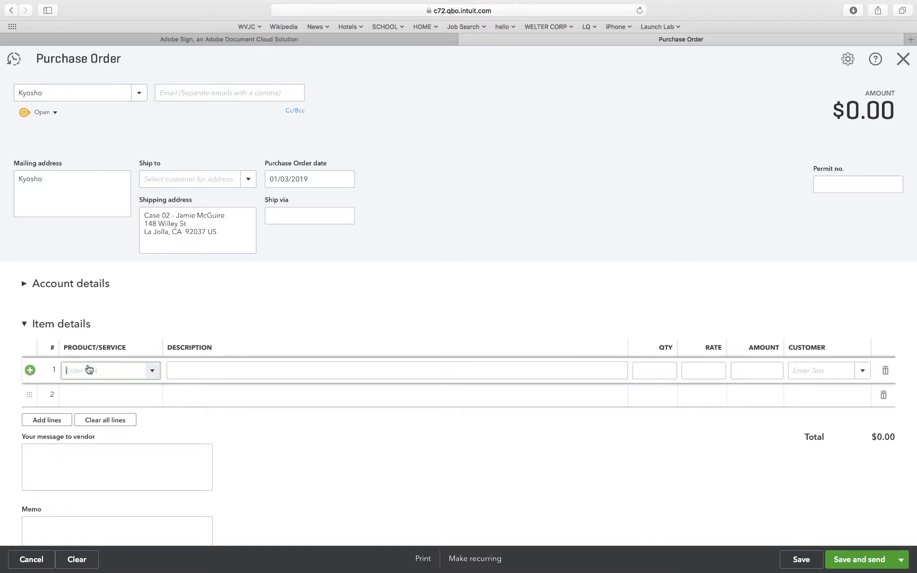
{"action": "left_click", "coordinate": [152, 372]}
{"action": "left_click", "coordinate": [132, 495]}
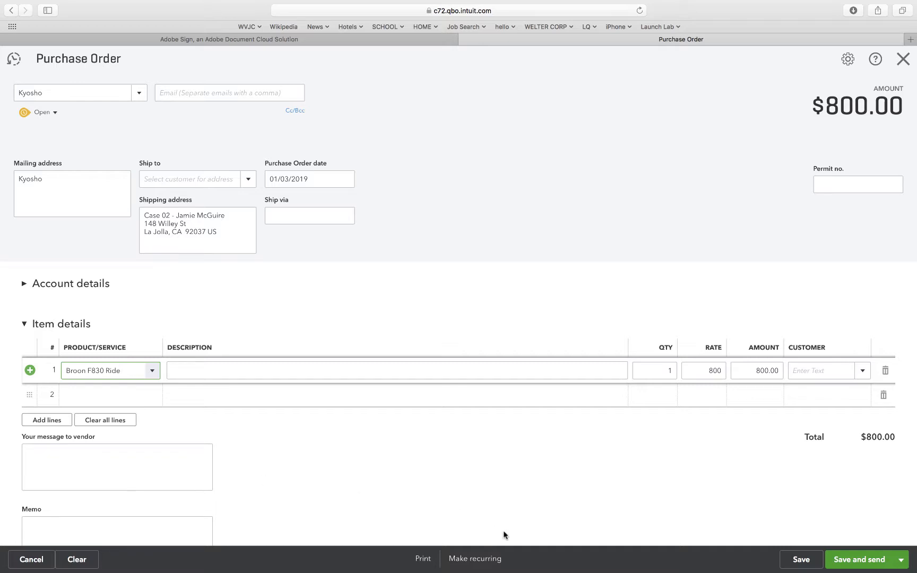
{"action": "left_click", "coordinate": [671, 370]}
{"action": "type", "text": "4"}
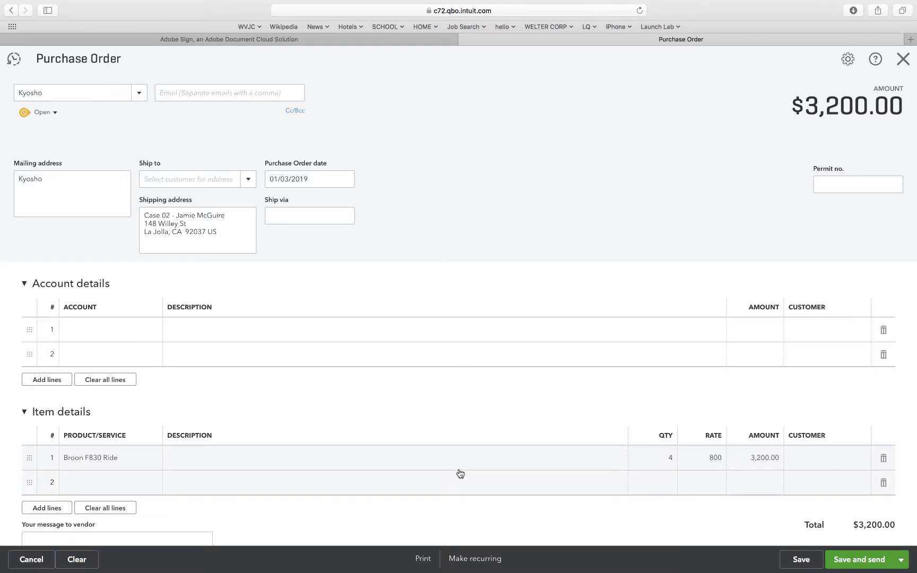
{"action": "left_click", "coordinate": [24, 283]}
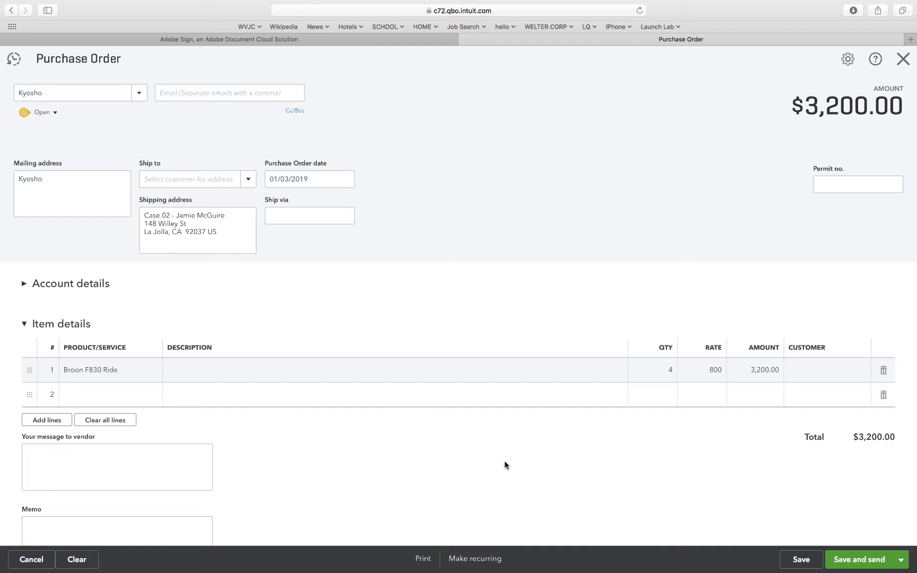
Add GO Aircraft Radio as the second item line with a quantity of 2.
{"action": "left_click", "coordinate": [106, 395]}
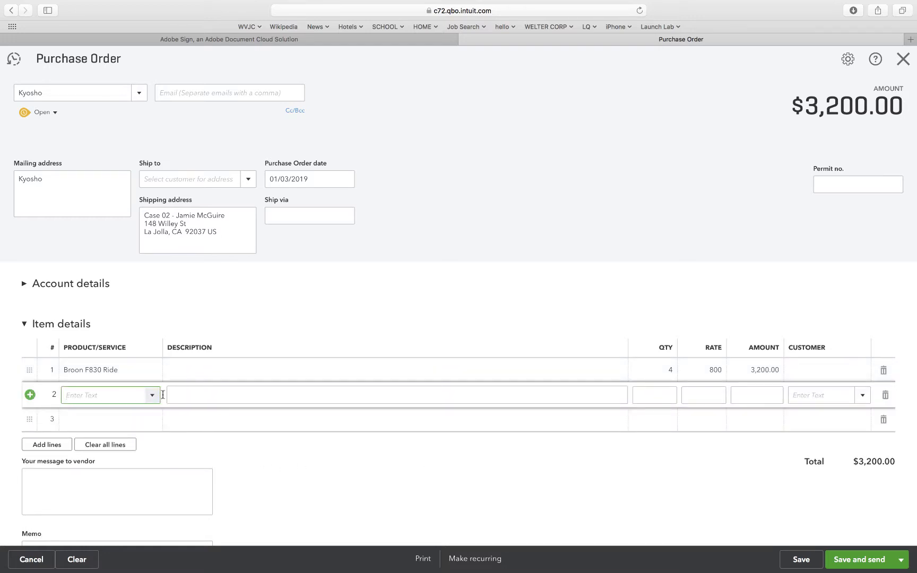
{"action": "left_click", "coordinate": [152, 394]}
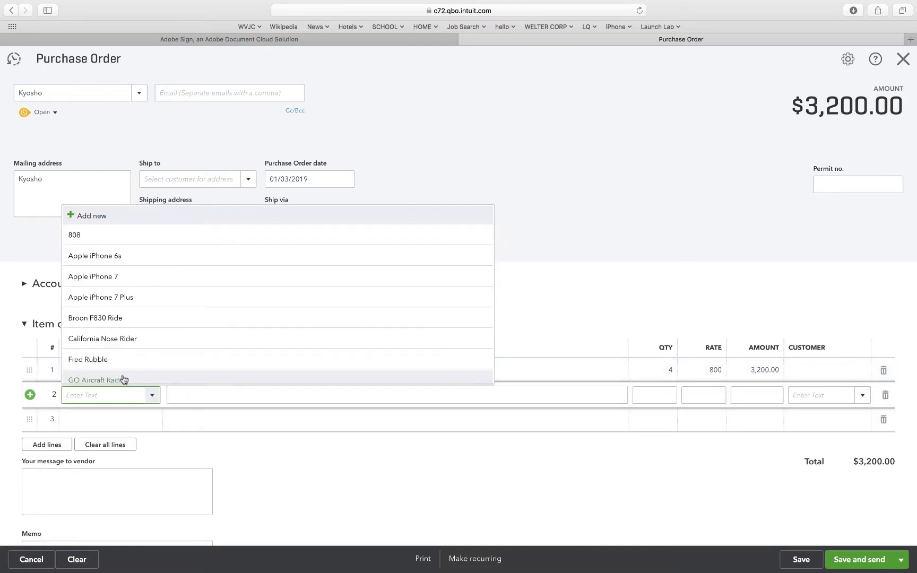
{"action": "left_click", "coordinate": [123, 379]}
{"action": "left_click", "coordinate": [282, 484]}
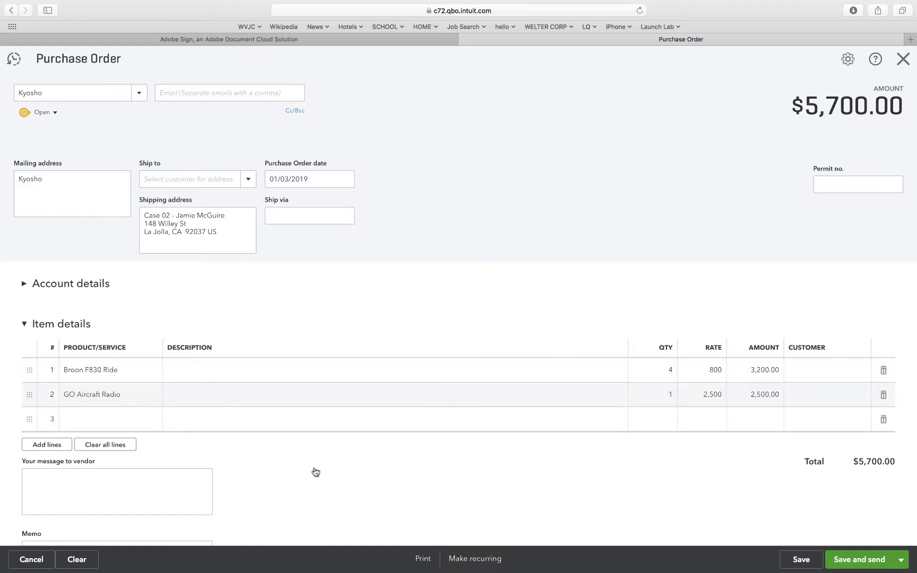
{"action": "left_click", "coordinate": [666, 396]}
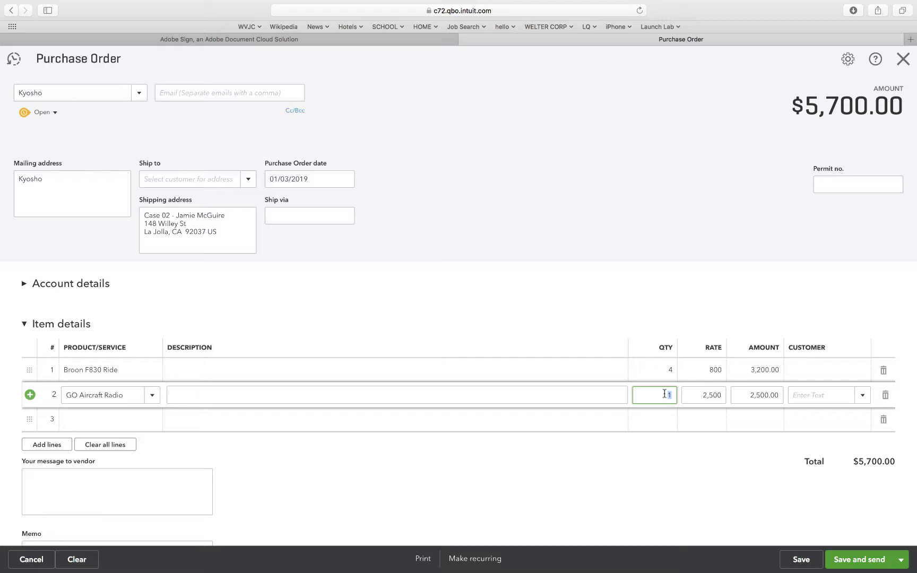
{"action": "type", "text": "2"}
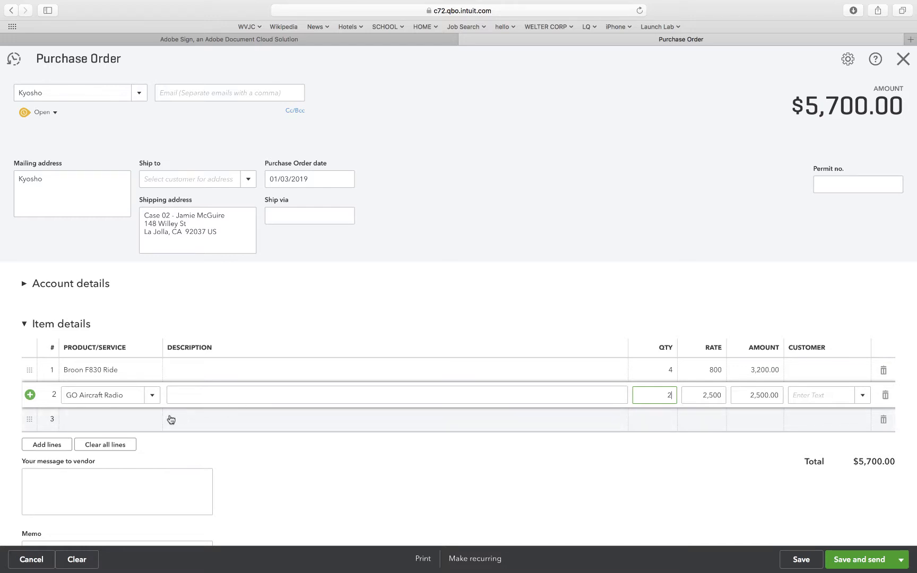
Add one Sea Wind Carbon Sailboat as the third item line, and save and close the Kyosho purchase order.
{"action": "left_click", "coordinate": [154, 420]}
{"action": "left_click", "coordinate": [153, 419]}
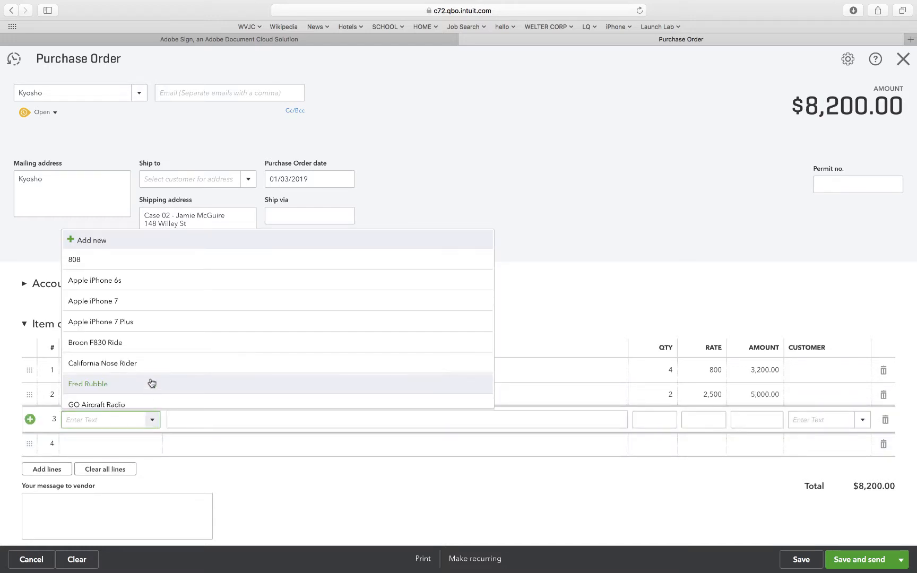
{"action": "scroll", "coordinate": [162, 349], "scroll_direction": "down", "scroll_amount": 5}
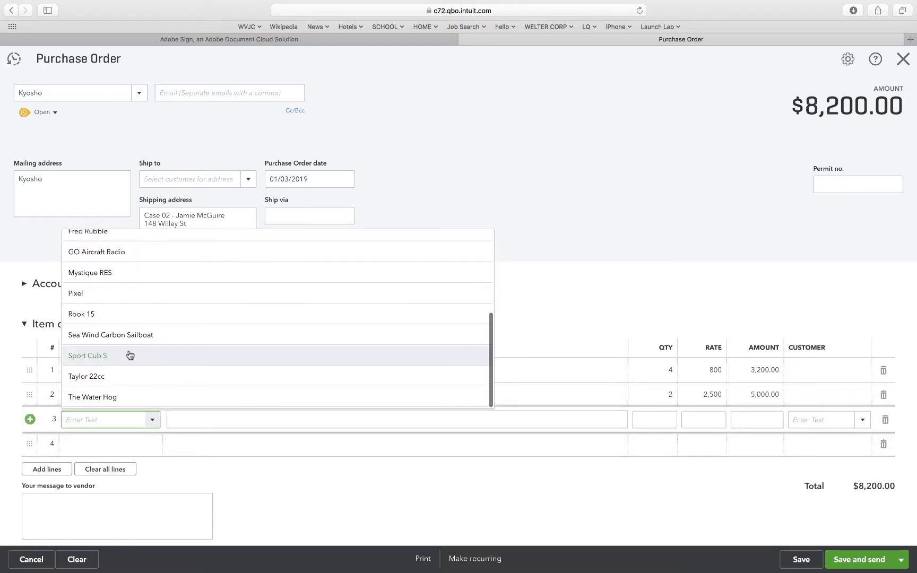
{"action": "left_click", "coordinate": [121, 334]}
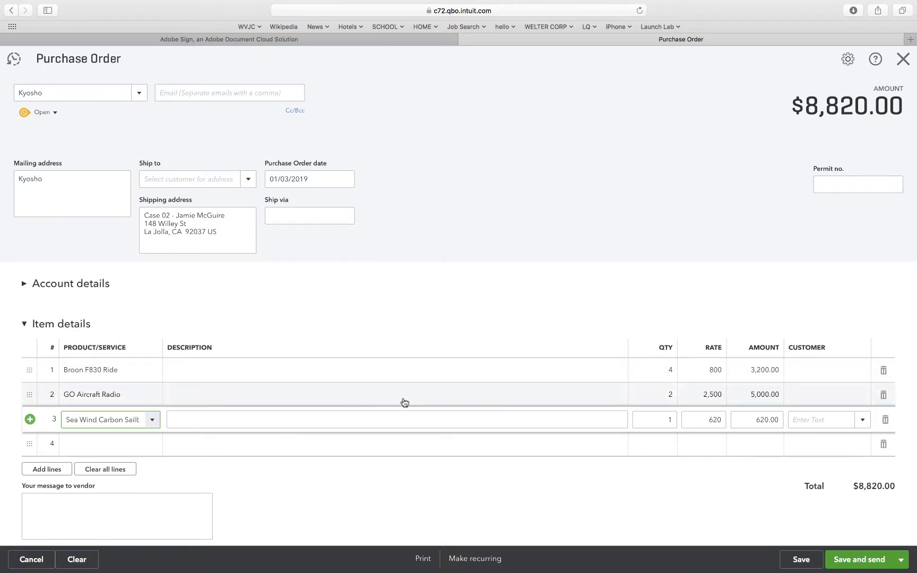
{"action": "left_click", "coordinate": [544, 485]}
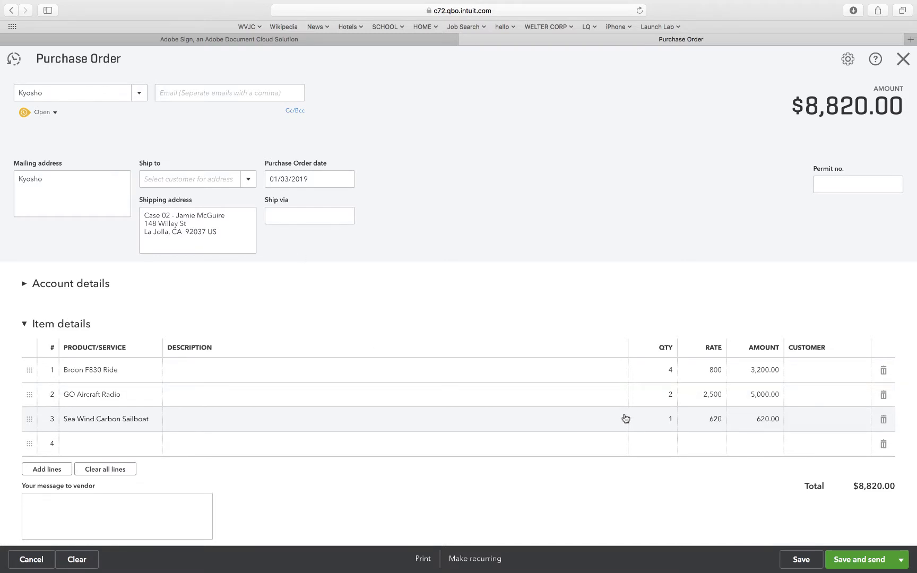
{"action": "left_click", "coordinate": [801, 560]}
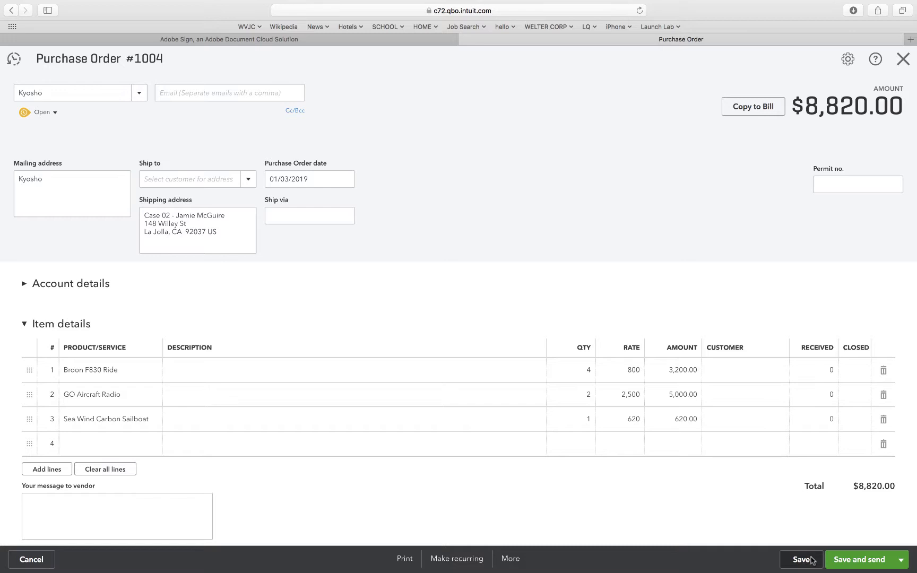
{"action": "left_click", "coordinate": [903, 59]}
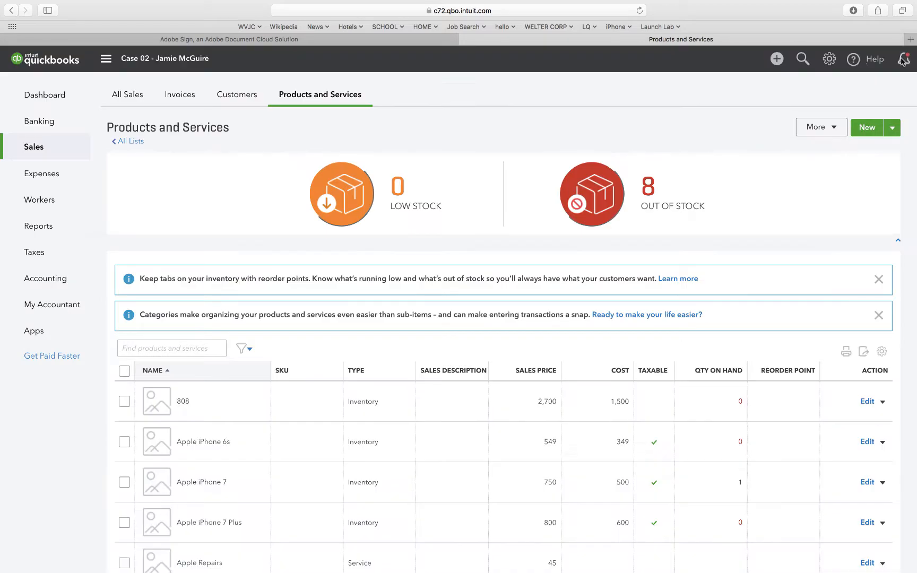
Create a new vendor bill and set its bill date to 01/07/2019.
{"action": "left_click", "coordinate": [785, 61]}
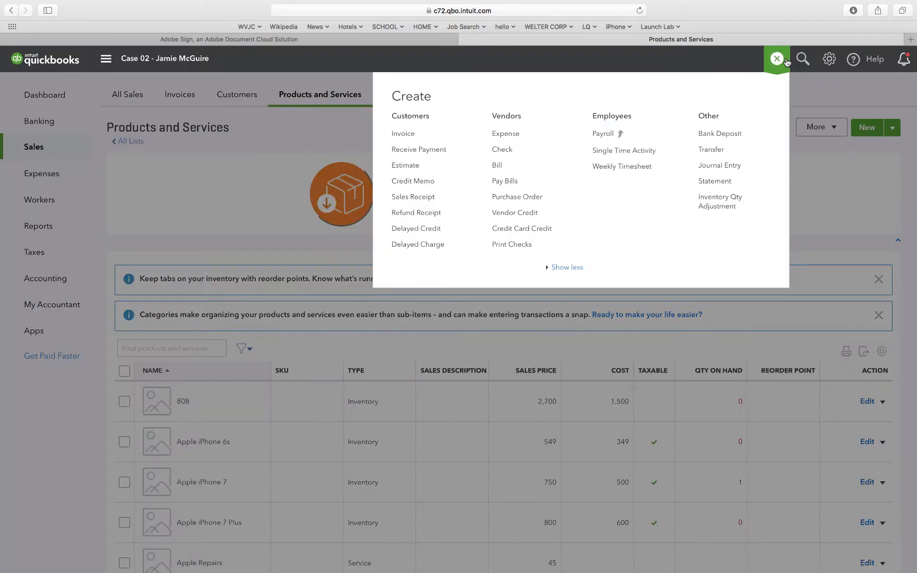
{"action": "left_click", "coordinate": [498, 165]}
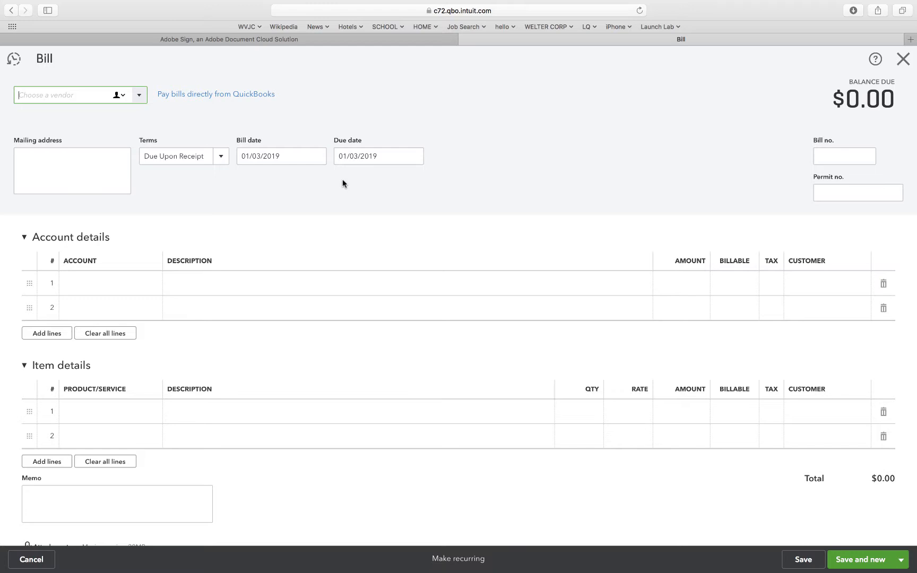
{"action": "left_click", "coordinate": [261, 155]}
{"action": "left_click", "coordinate": [261, 155]}
{"action": "key", "text": "BackSpace"}
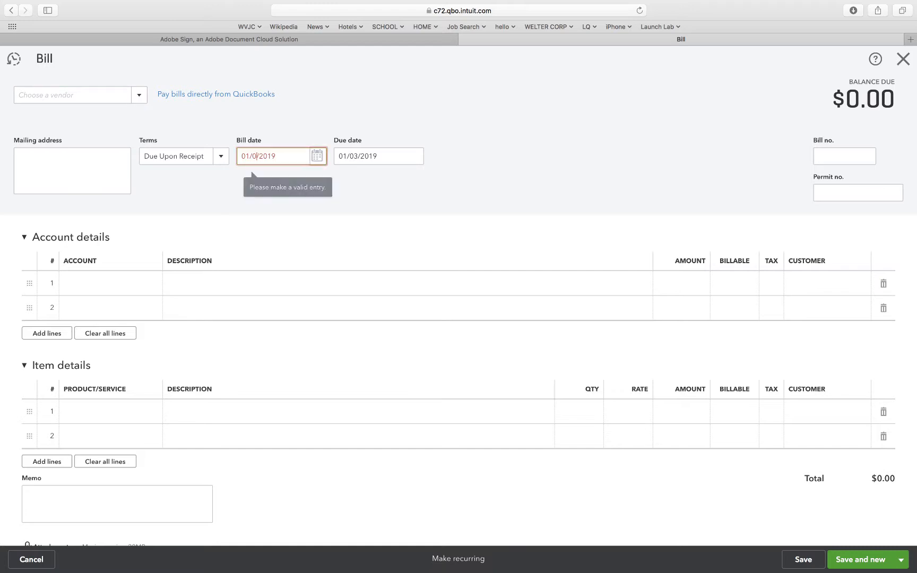
{"action": "type", "text": "7"}
{"action": "left_click", "coordinate": [252, 194]}
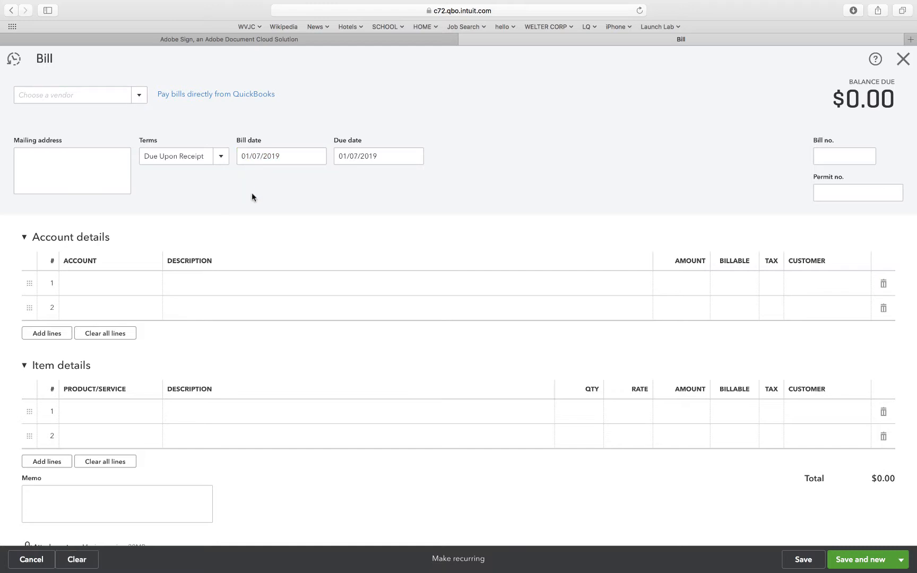
Choose E-Flite as the bill's vendor and add its open purchase order dated Jan 2, 2019 to the bill.
{"action": "left_click", "coordinate": [138, 98]}
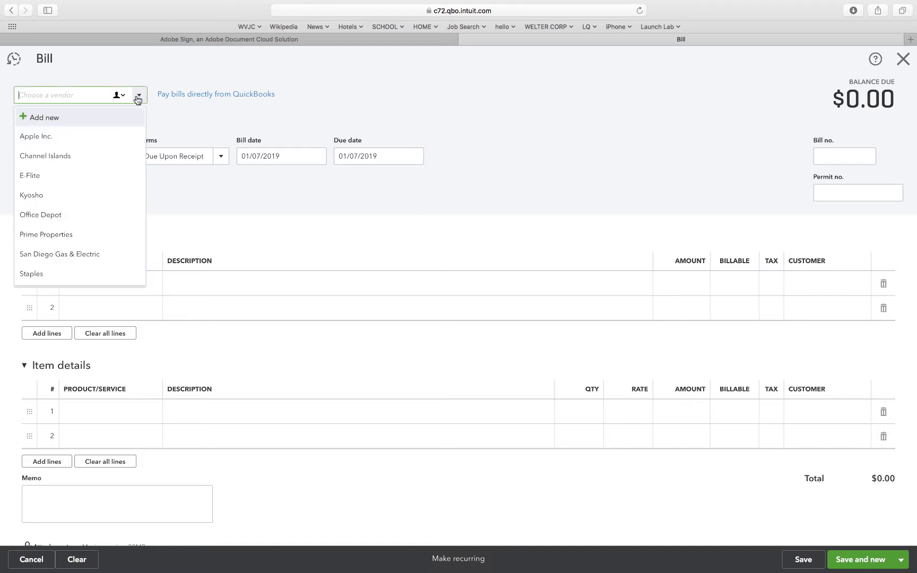
{"action": "left_click", "coordinate": [76, 182]}
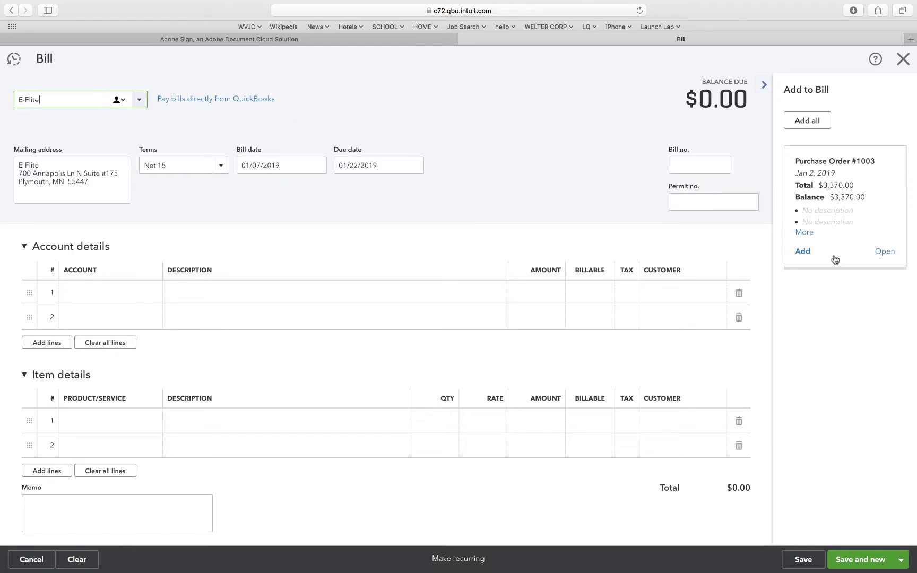
{"action": "left_click", "coordinate": [803, 251]}
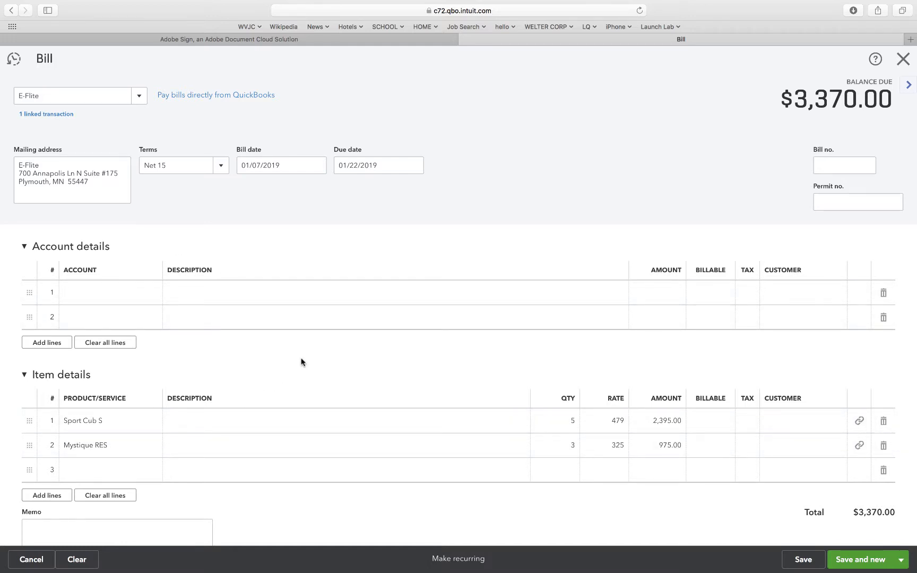
Save the E-Flite bill with its Sport Cub S and Mystique RES lines, and close it.
{"action": "scroll", "coordinate": [341, 348], "scroll_direction": "down", "scroll_amount": 2}
{"action": "scroll", "coordinate": [341, 348], "scroll_direction": "down", "scroll_amount": 5}
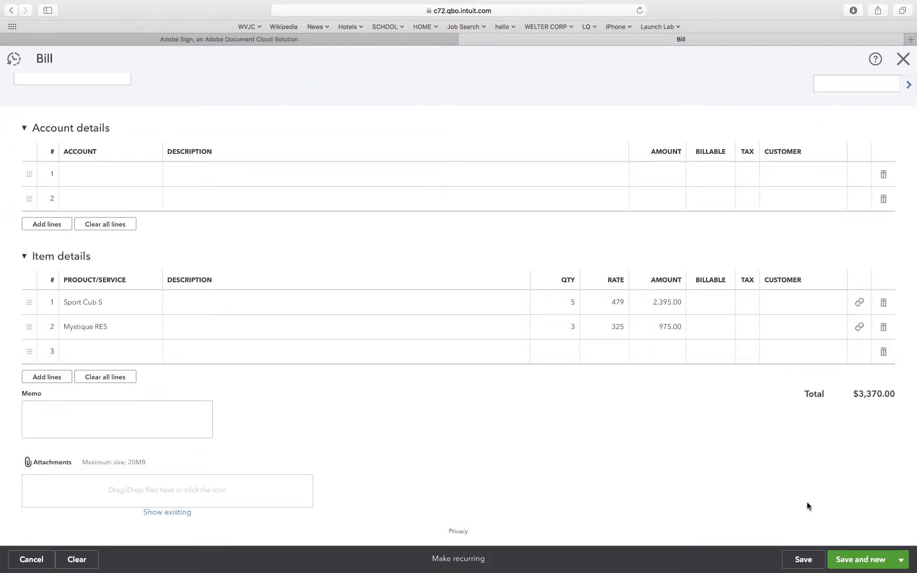
{"action": "left_click", "coordinate": [796, 561]}
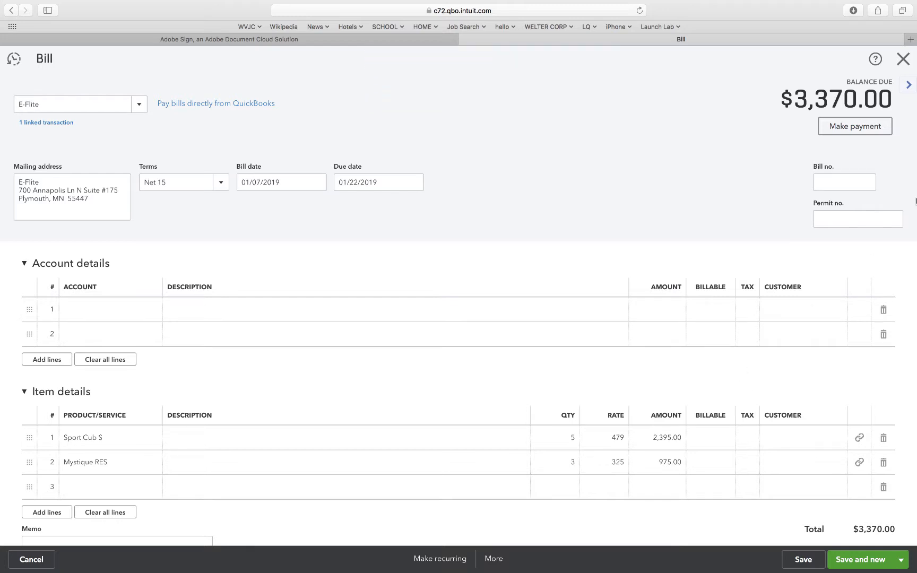
{"action": "mouse_move", "coordinate": [916, 1]}
{"action": "left_click", "coordinate": [639, 202]}
{"action": "left_click", "coordinate": [902, 59]}
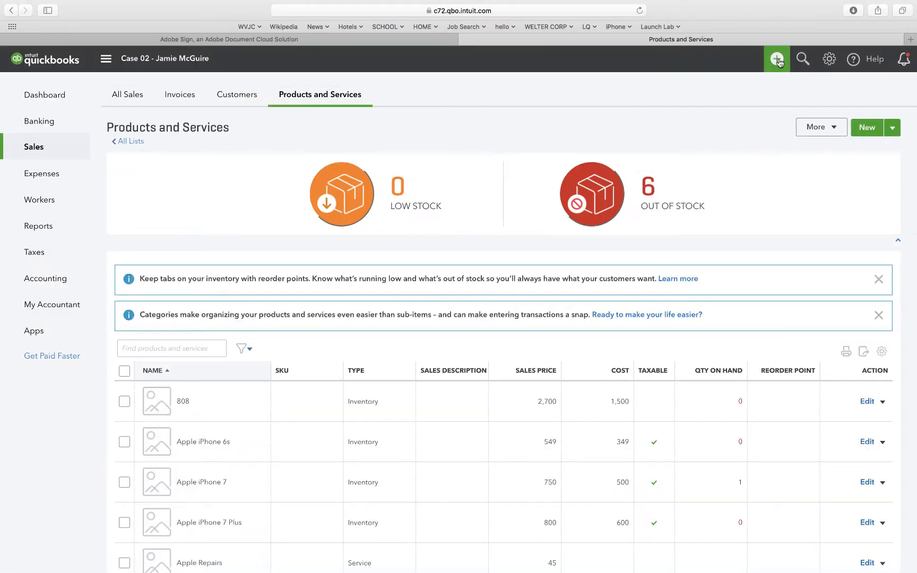
Create another vendor bill and set its bill date to 01/08/2019.
{"action": "left_click", "coordinate": [777, 58]}
{"action": "left_click", "coordinate": [497, 165]}
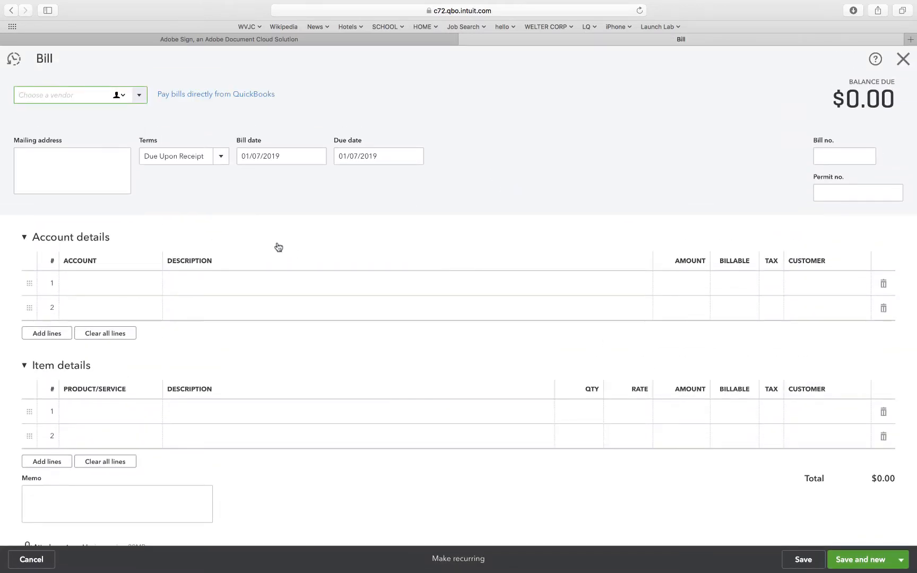
{"action": "left_click", "coordinate": [261, 158]}
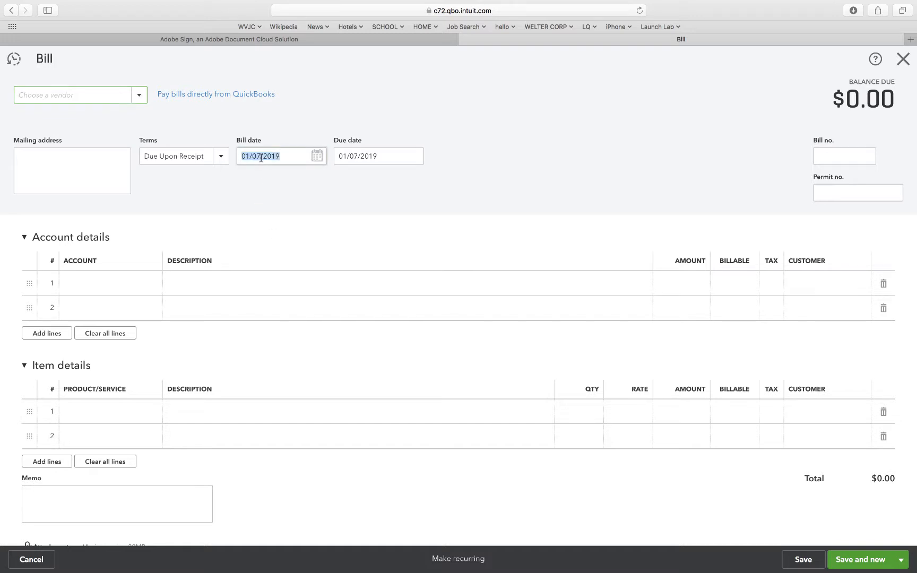
{"action": "left_click", "coordinate": [261, 157]}
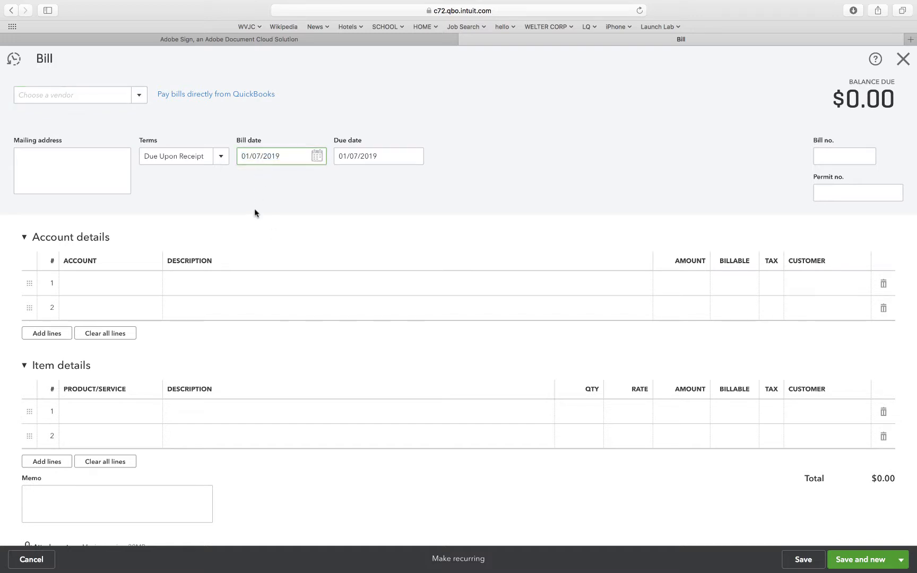
{"action": "key", "text": "plus"}
{"action": "left_click", "coordinate": [286, 210]}
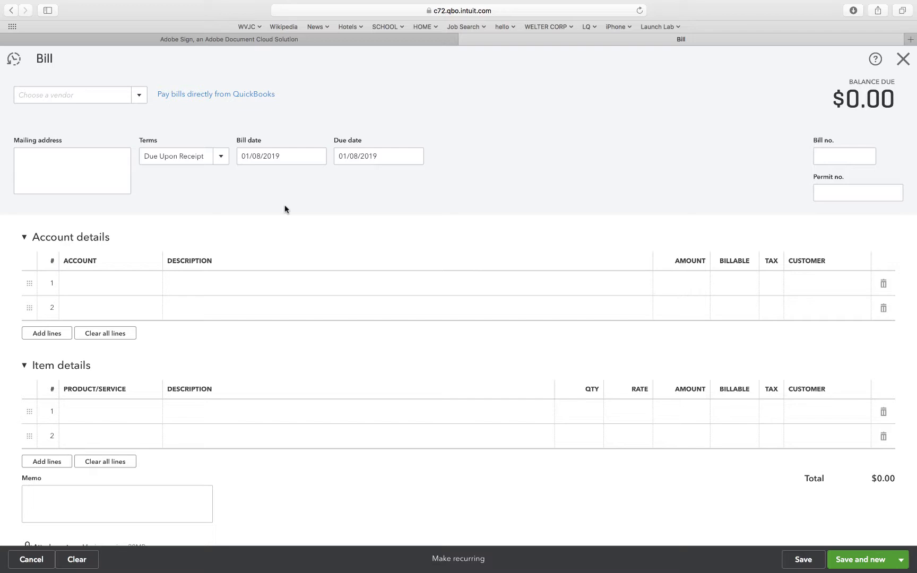
Add San Diego News-Press as a new vendor with Net 15 terms and use it on the bill.
{"action": "left_click", "coordinate": [138, 95]}
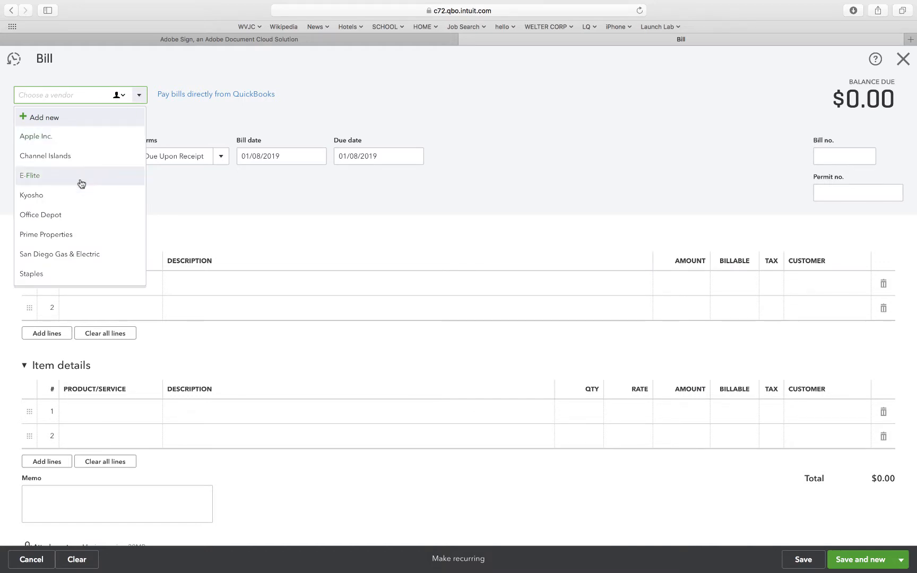
{"action": "scroll", "coordinate": [81, 183], "scroll_direction": "down", "scroll_amount": 3}
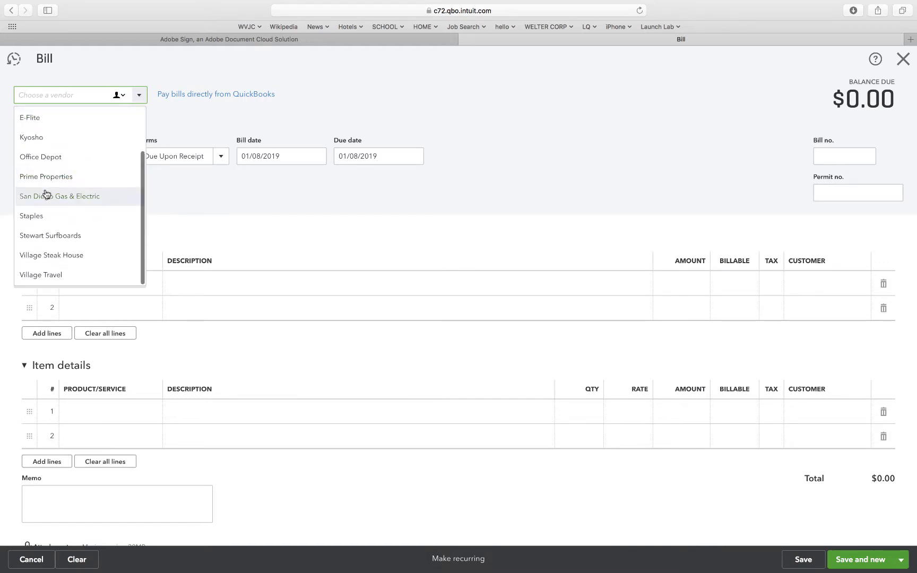
{"action": "scroll", "coordinate": [45, 196], "scroll_direction": "up", "scroll_amount": 1}
{"action": "scroll", "coordinate": [46, 196], "scroll_direction": "up", "scroll_amount": 3}
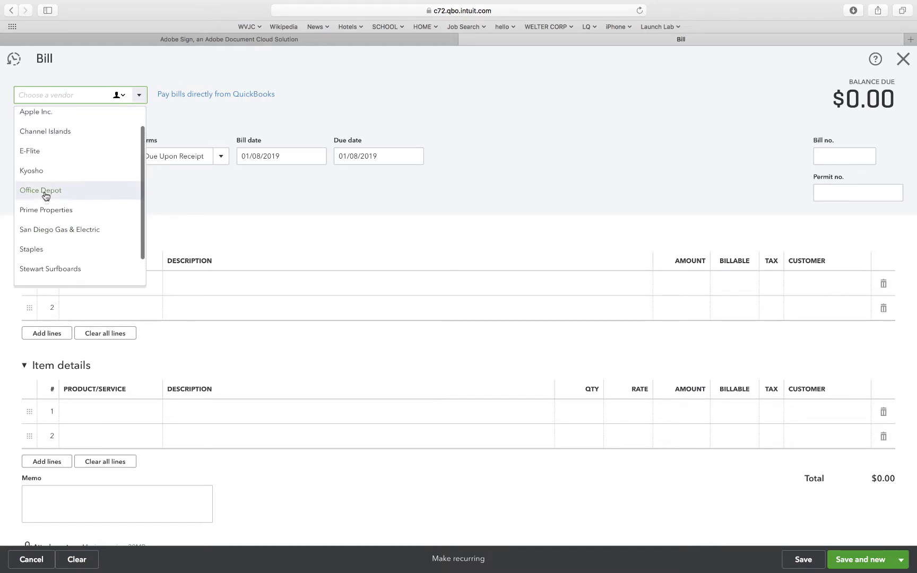
{"action": "left_click", "coordinate": [45, 122]}
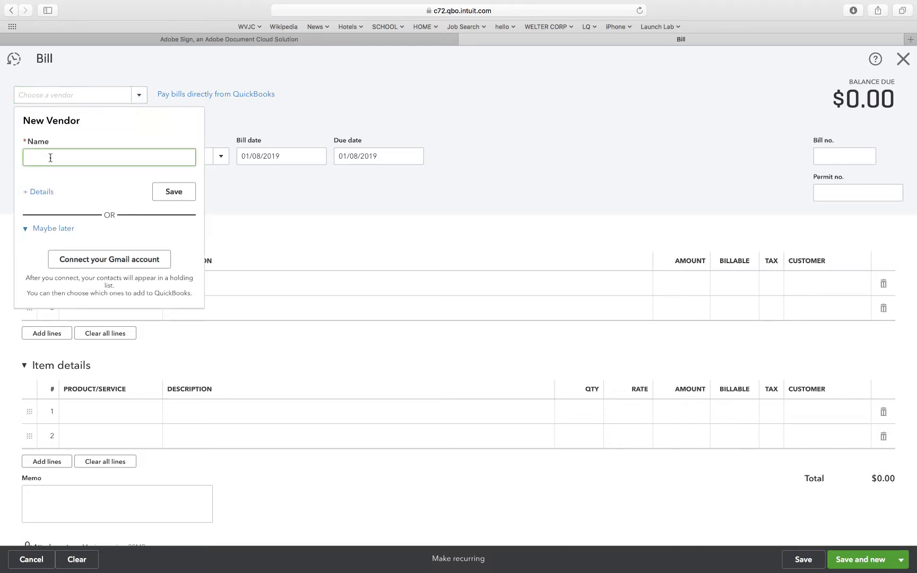
{"action": "type", "text": "San Diego News-Press"}
{"action": "left_click", "coordinate": [41, 192]}
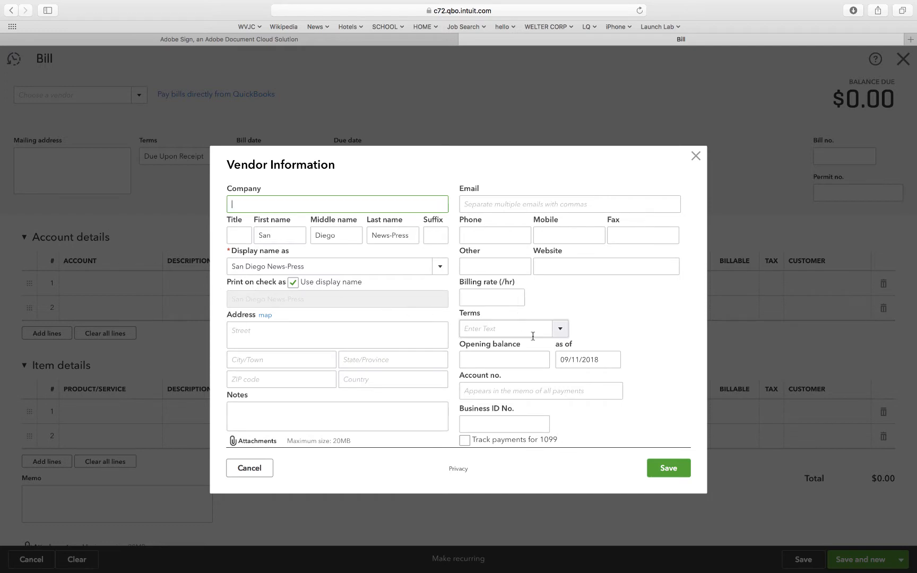
{"action": "left_click", "coordinate": [560, 329]}
{"action": "left_click", "coordinate": [479, 388]}
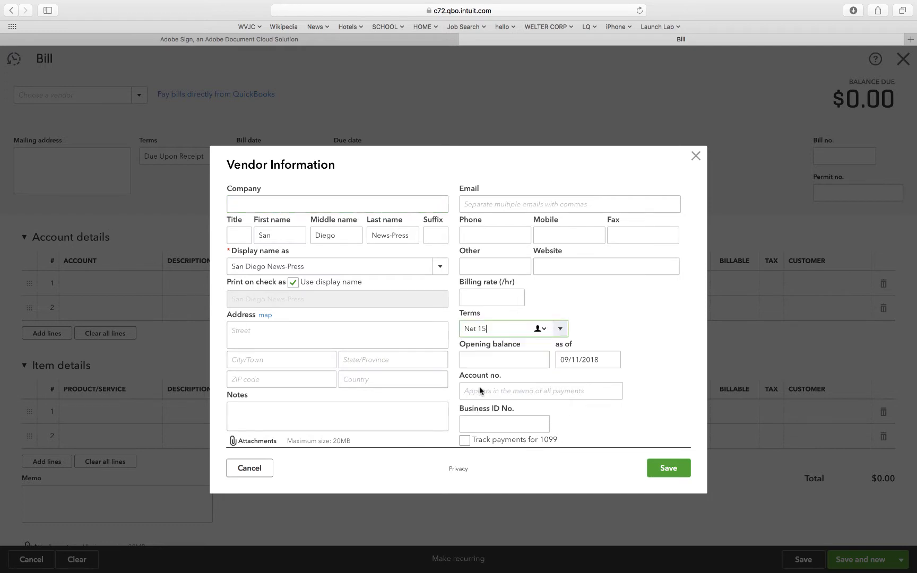
{"action": "left_click", "coordinate": [660, 469]}
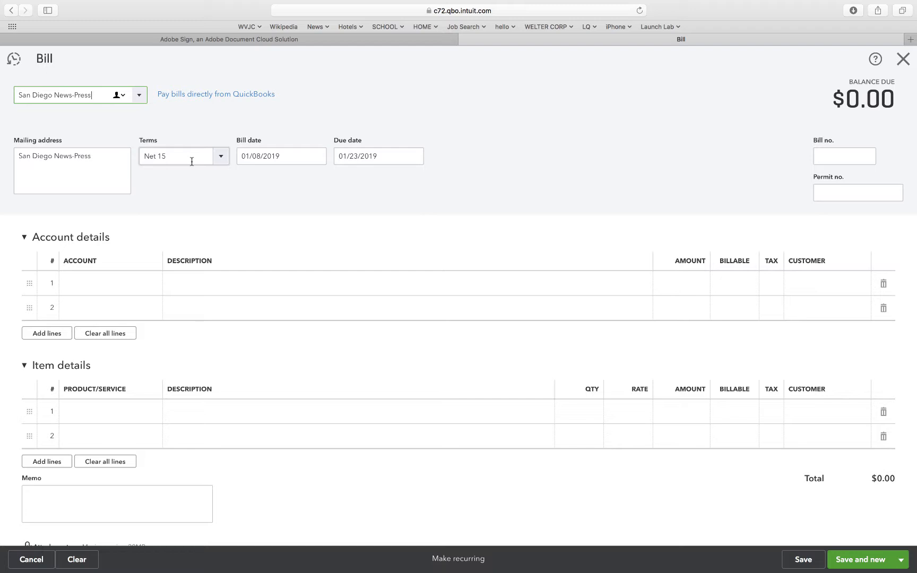
Enter a 500.00 line for the Advertising account on the San Diego News-Press bill, and save and close it.
{"action": "left_click", "coordinate": [141, 285]}
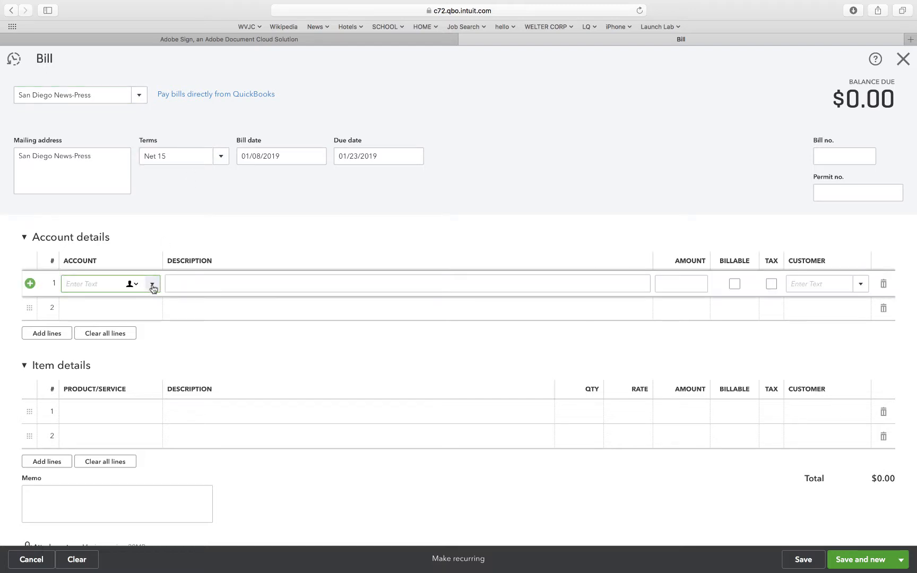
{"action": "left_click", "coordinate": [152, 287]}
{"action": "left_click", "coordinate": [131, 333]}
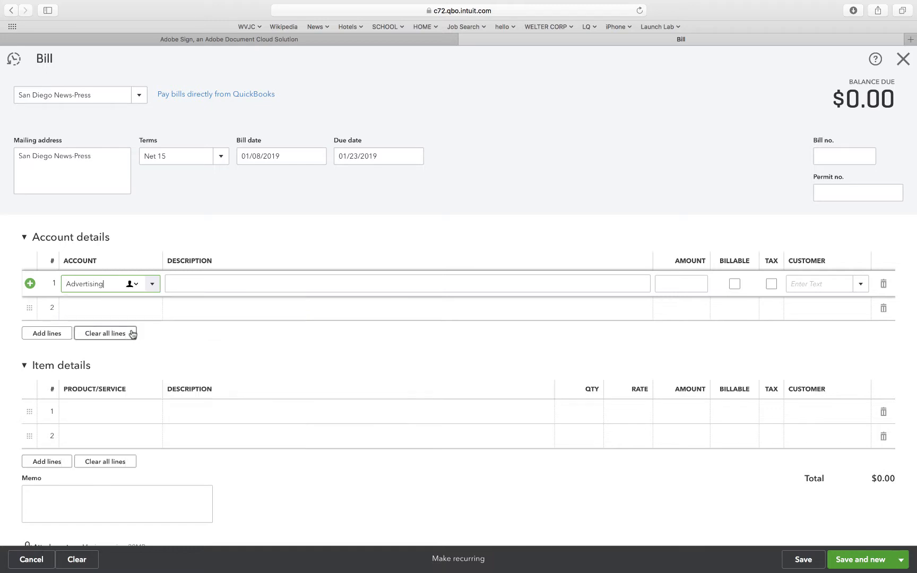
{"action": "left_click", "coordinate": [677, 283]}
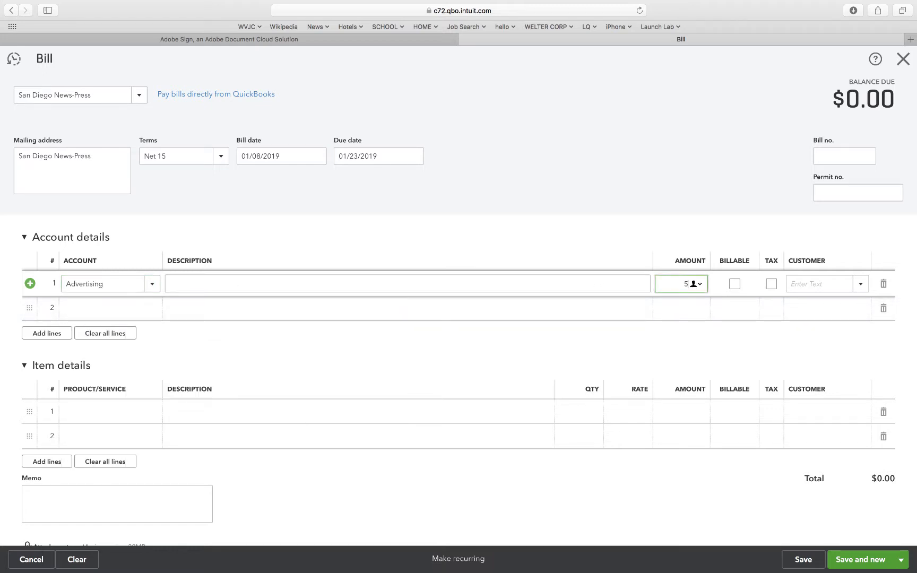
{"action": "type", "text": "500"}
{"action": "left_click", "coordinate": [660, 338]}
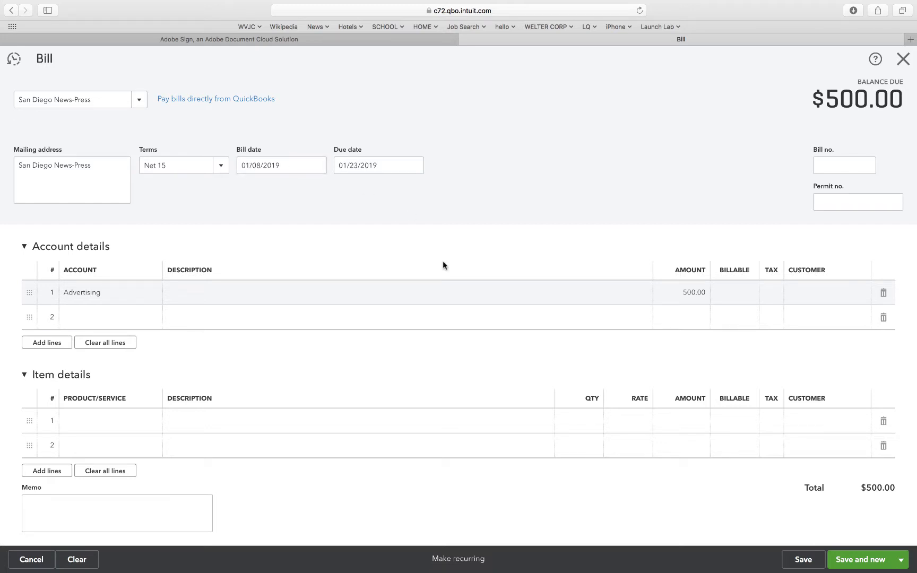
{"action": "left_click", "coordinate": [802, 560]}
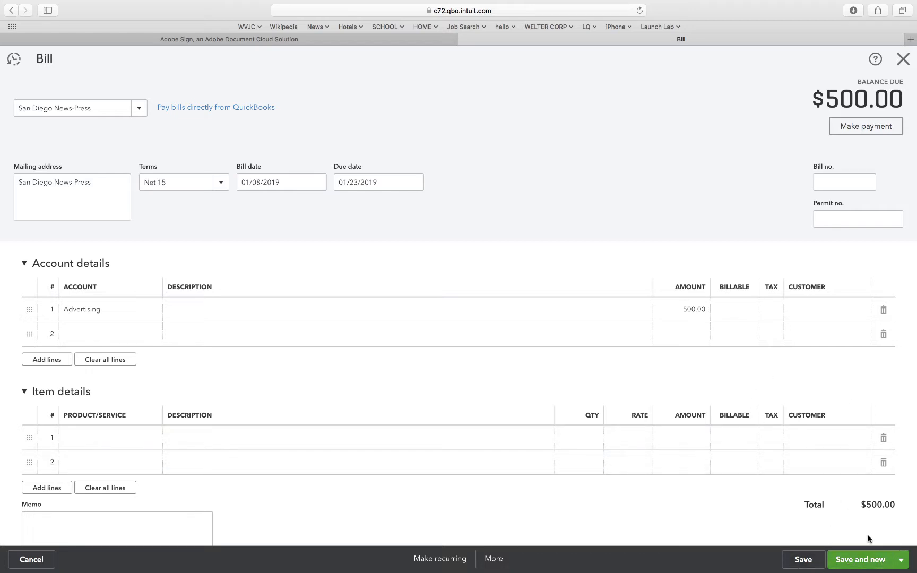
{"action": "left_click", "coordinate": [909, 56]}
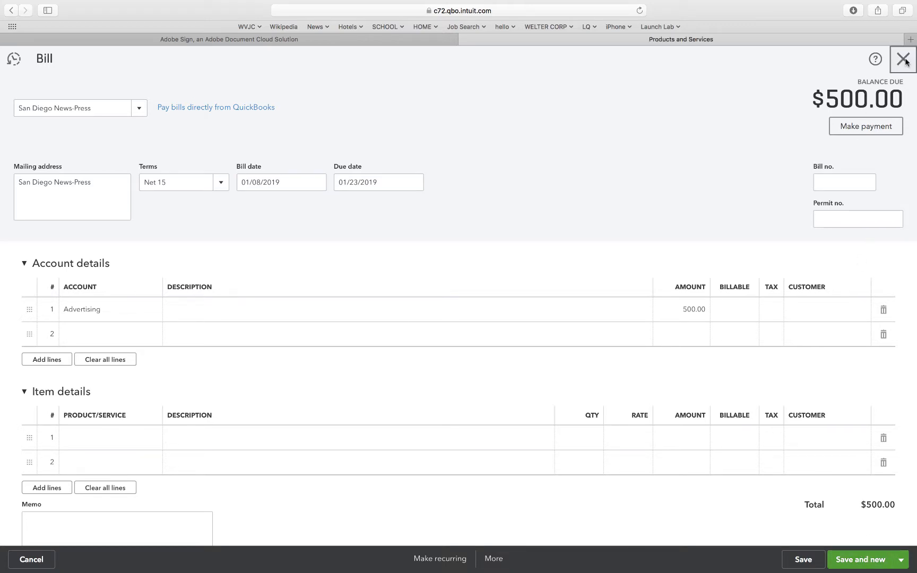
Create a further vendor bill and set its bill date to 01/10/2019.
{"action": "left_click", "coordinate": [776, 58]}
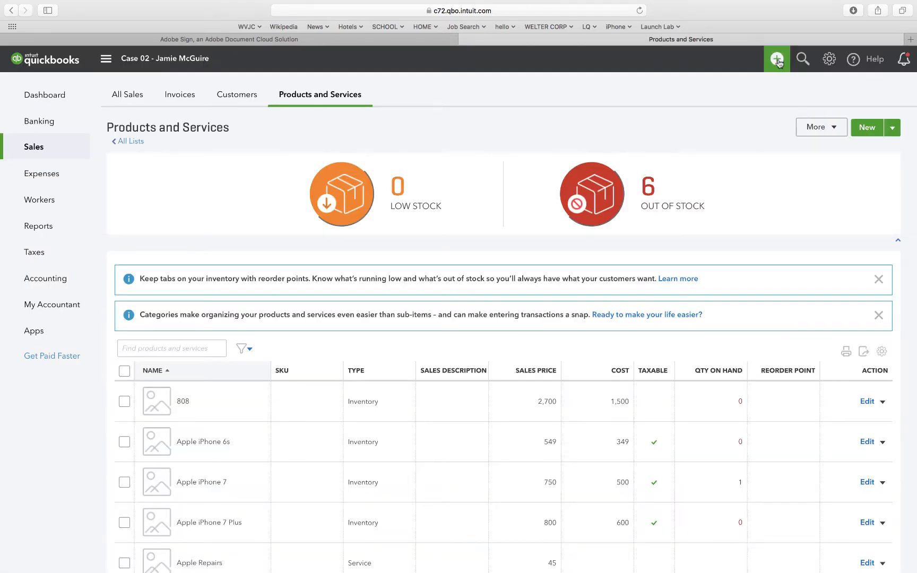
{"action": "left_click", "coordinate": [505, 166]}
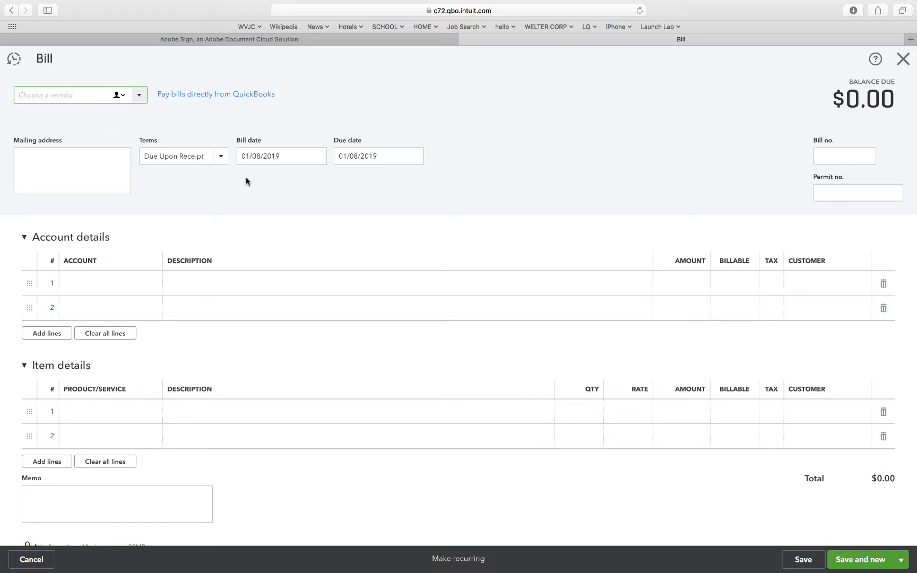
{"action": "left_click", "coordinate": [260, 158]}
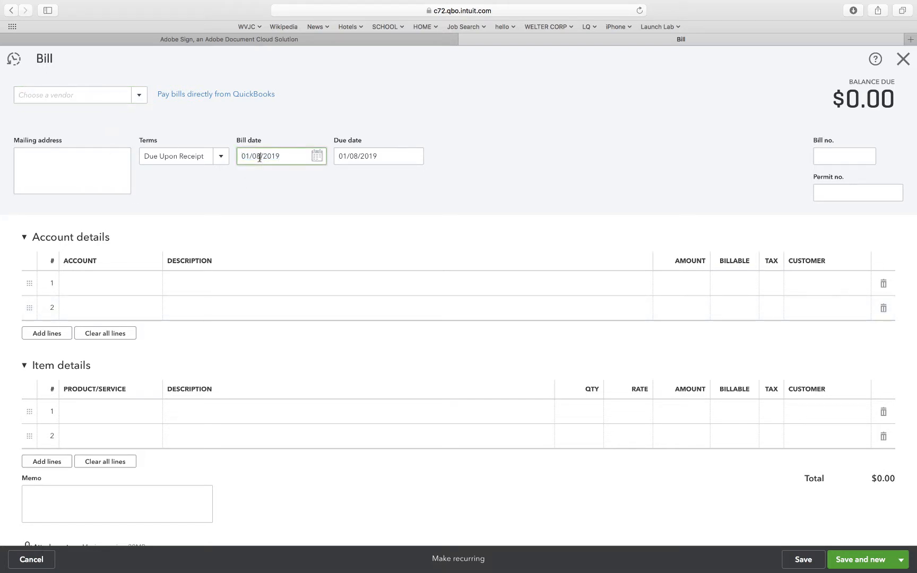
{"action": "key", "text": "BackSpace"}
{"action": "key", "text": "BackSpace"}
{"action": "type", "text": "10"}
{"action": "left_click", "coordinate": [254, 195]}
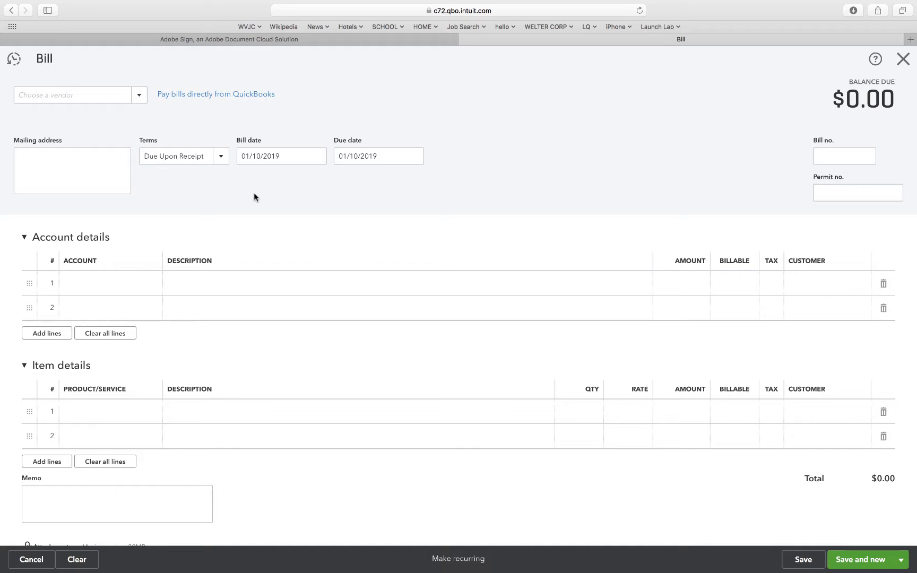
Add Gomez Insurance as a new vendor with Net 15 terms and use it on the bill.
{"action": "left_click", "coordinate": [109, 96]}
{"action": "left_click", "coordinate": [139, 98]}
{"action": "left_click", "coordinate": [93, 117]}
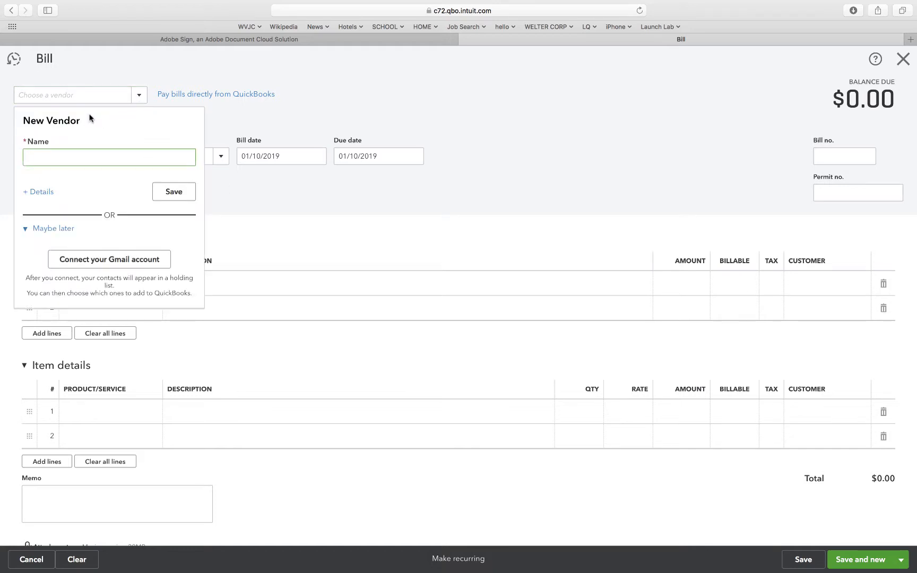
{"action": "type", "text": "Gomez Insurance"}
{"action": "left_click", "coordinate": [43, 193]}
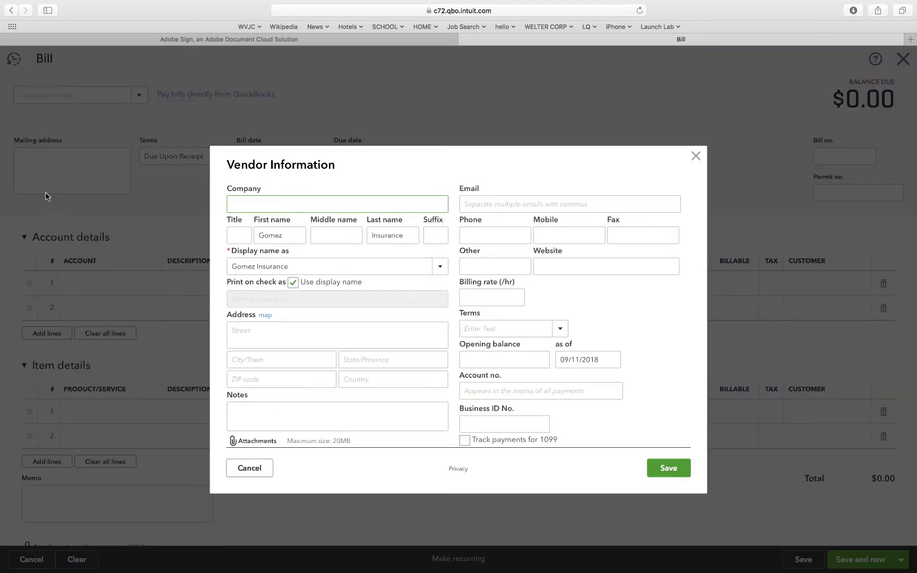
{"action": "left_click", "coordinate": [561, 332]}
{"action": "left_click", "coordinate": [494, 388]}
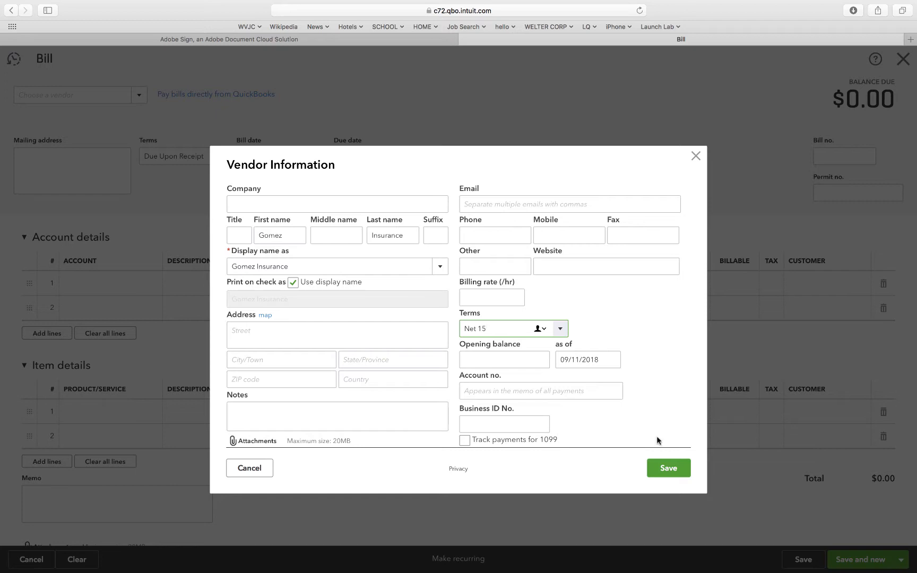
{"action": "left_click", "coordinate": [669, 466]}
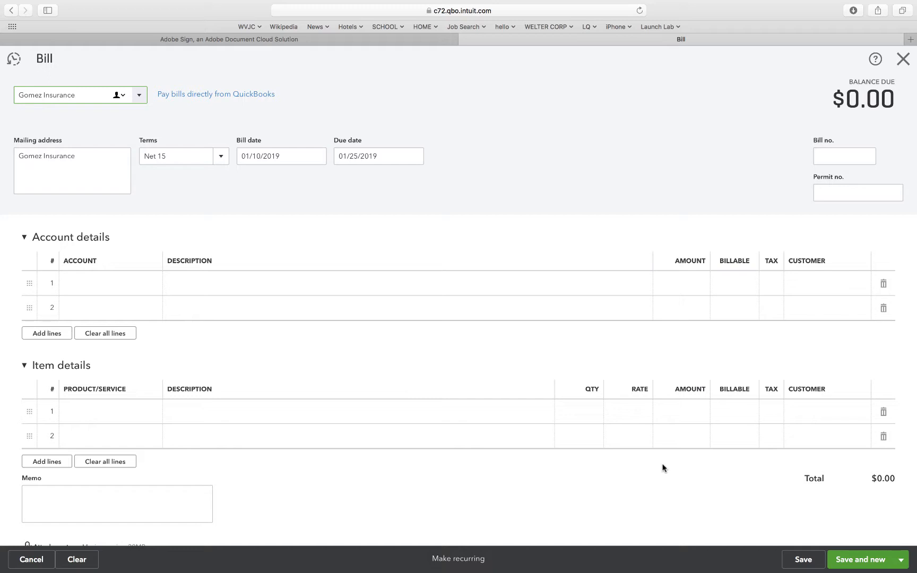
Enter a 400.00 line for the Insurance account on the Gomez Insurance bill.
{"action": "left_click", "coordinate": [138, 284]}
{"action": "left_click", "coordinate": [151, 284]}
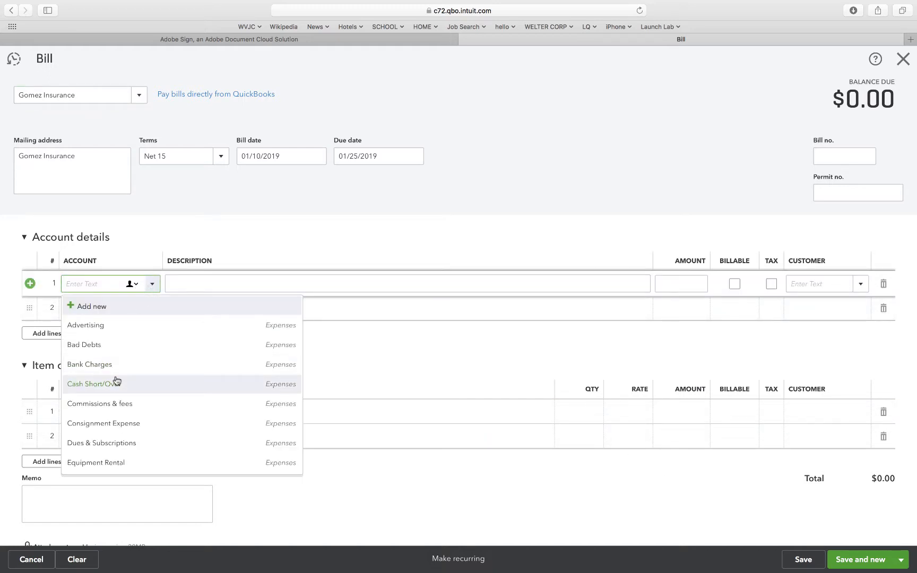
{"action": "scroll", "coordinate": [117, 380], "scroll_direction": "down", "scroll_amount": 2}
{"action": "scroll", "coordinate": [117, 380], "scroll_direction": "down", "scroll_amount": 2}
{"action": "left_click", "coordinate": [96, 360]}
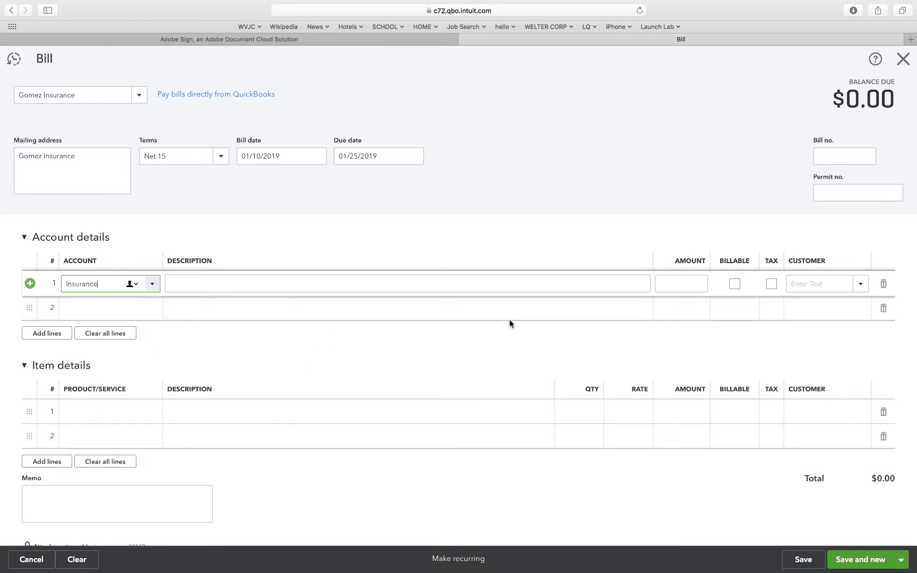
{"action": "left_click", "coordinate": [686, 285]}
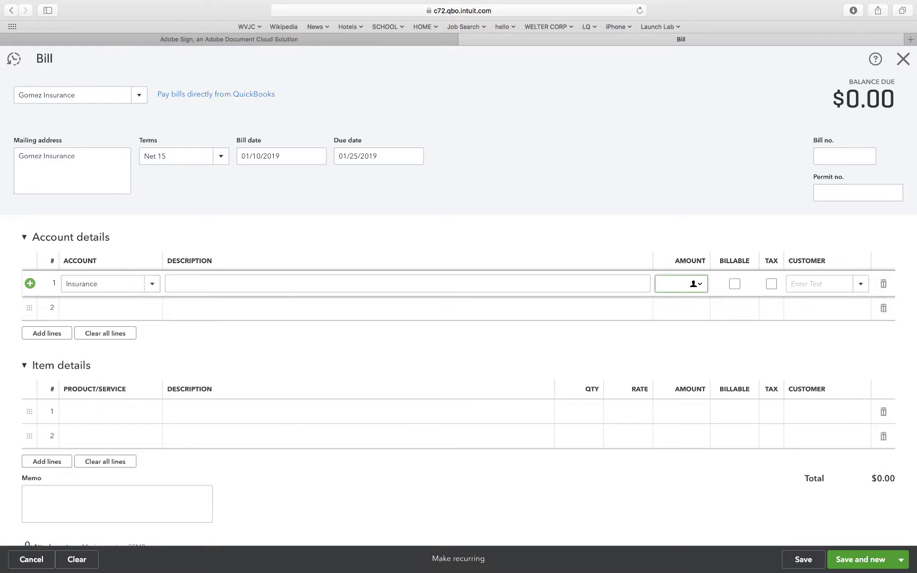
{"action": "type", "text": "400"}
Enter a second line of 4,400.00 for the Prepaid Expenses account on the Gomez Insurance bill, and save and close it.
{"action": "left_click", "coordinate": [148, 306]}
{"action": "left_click", "coordinate": [143, 319]}
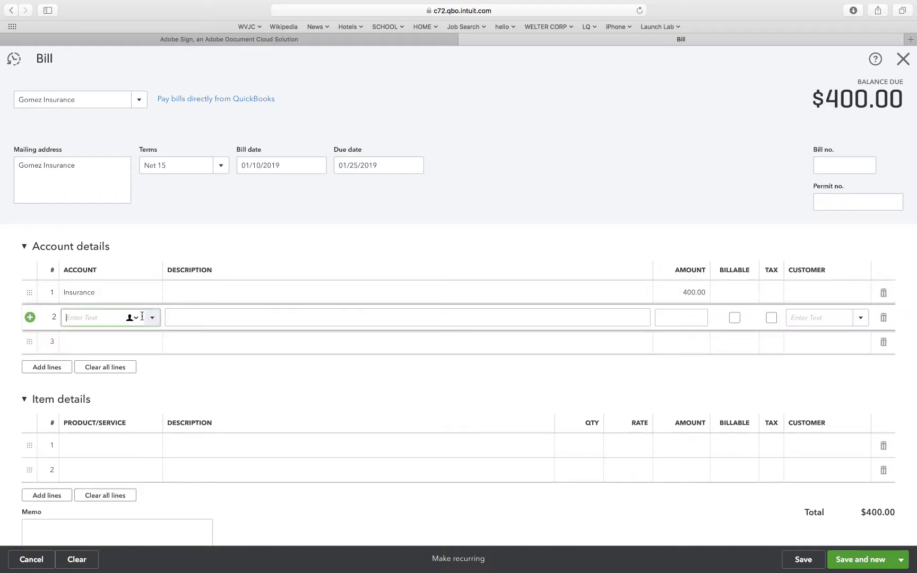
{"action": "left_click", "coordinate": [151, 318]}
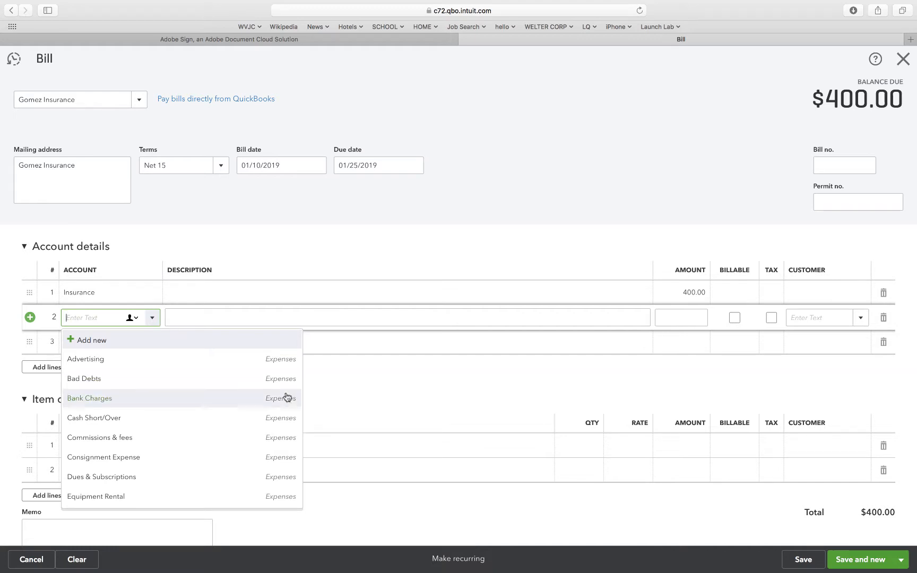
{"action": "scroll", "coordinate": [277, 451], "scroll_direction": "down", "scroll_amount": 5}
{"action": "scroll", "coordinate": [278, 452], "scroll_direction": "down", "scroll_amount": 10}
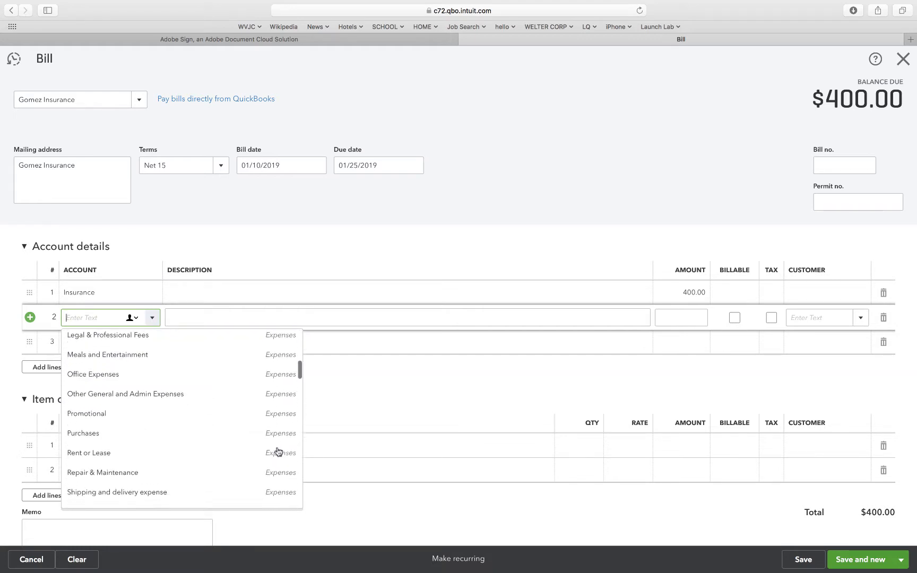
{"action": "scroll", "coordinate": [278, 452], "scroll_direction": "down", "scroll_amount": 5}
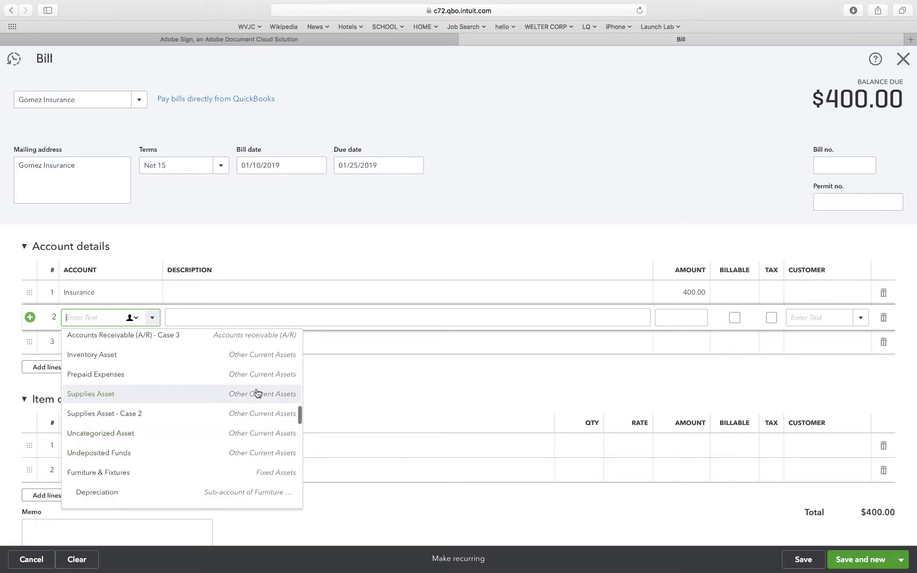
{"action": "left_click", "coordinate": [106, 378]}
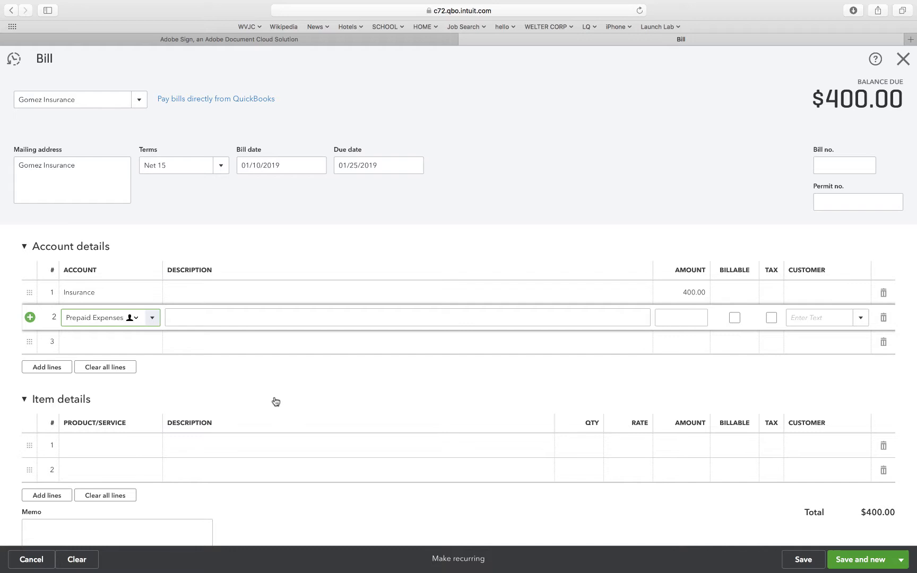
{"action": "left_click", "coordinate": [684, 316]}
{"action": "type", "text": "4400"}
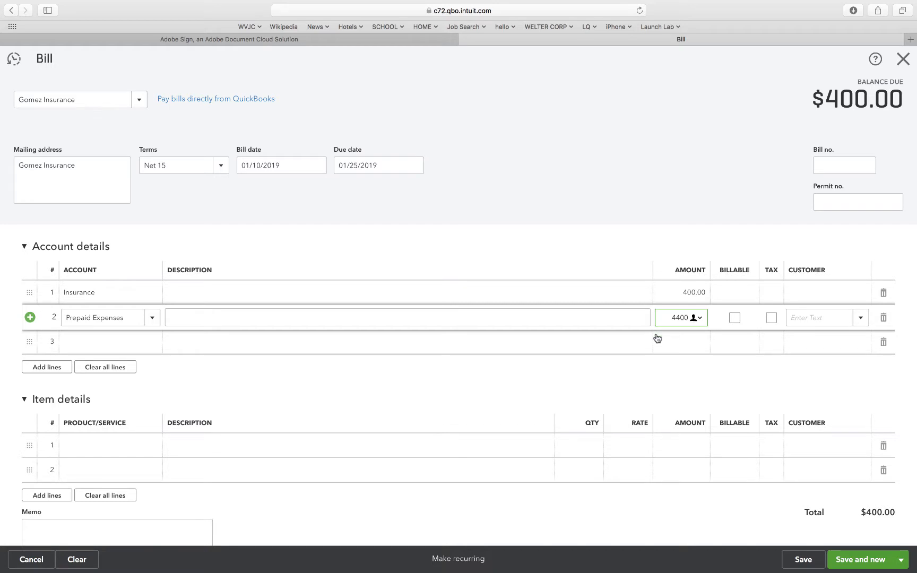
{"action": "left_click", "coordinate": [618, 360]}
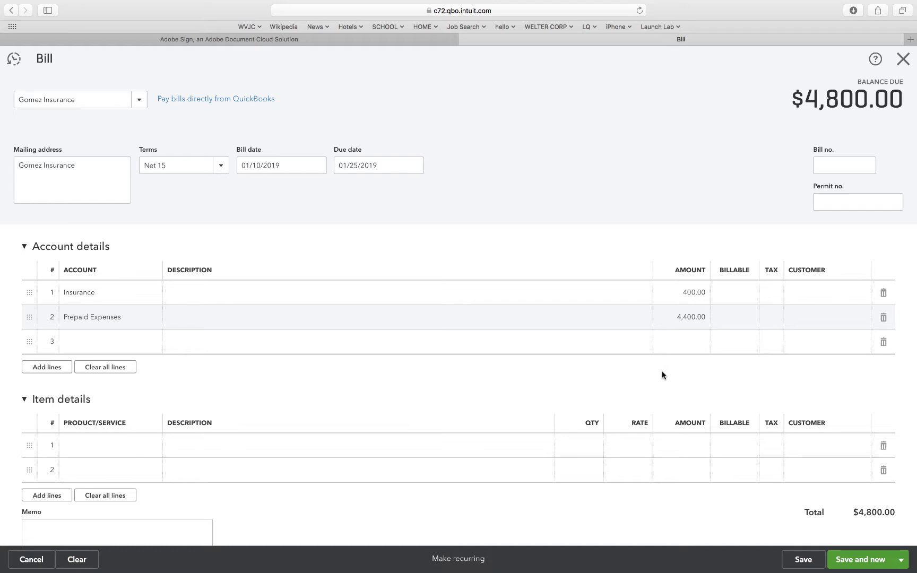
{"action": "left_click", "coordinate": [802, 560]}
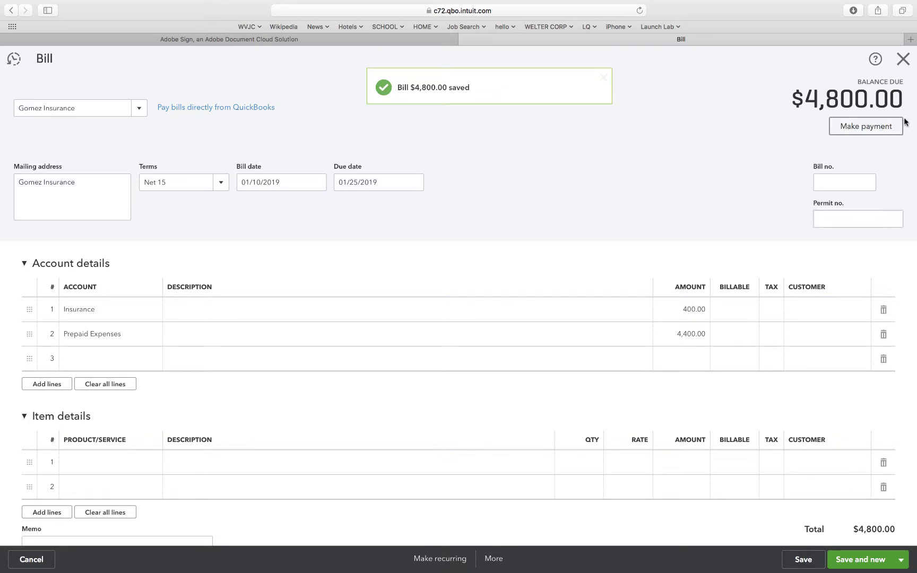
{"action": "left_click", "coordinate": [902, 61]}
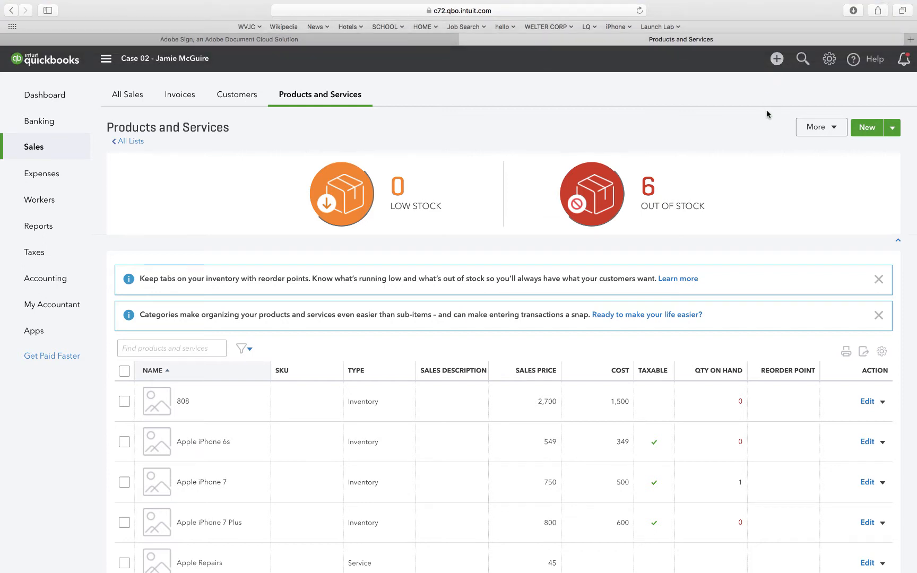
Start a bill payment and choose Checking - Case 2 as the payment account.
{"action": "left_click", "coordinate": [775, 68]}
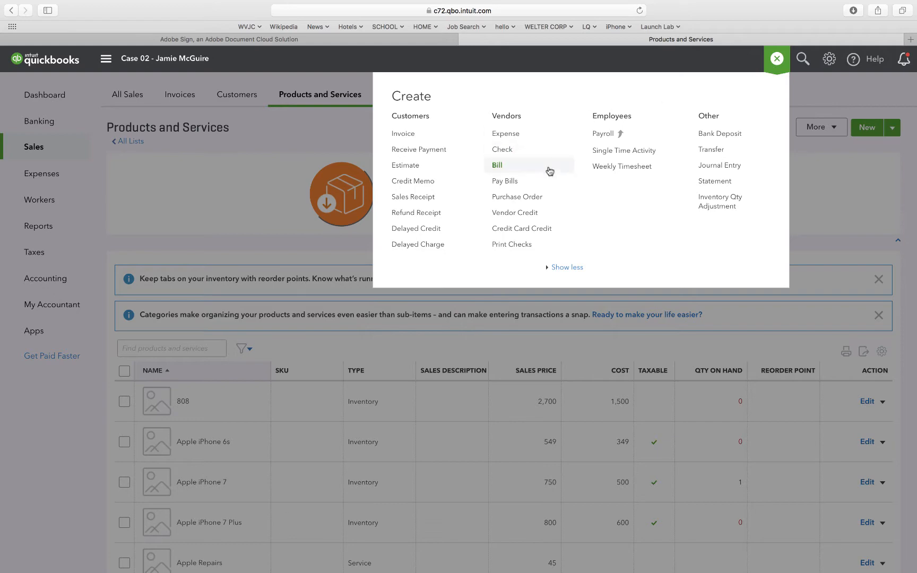
{"action": "left_click", "coordinate": [510, 181]}
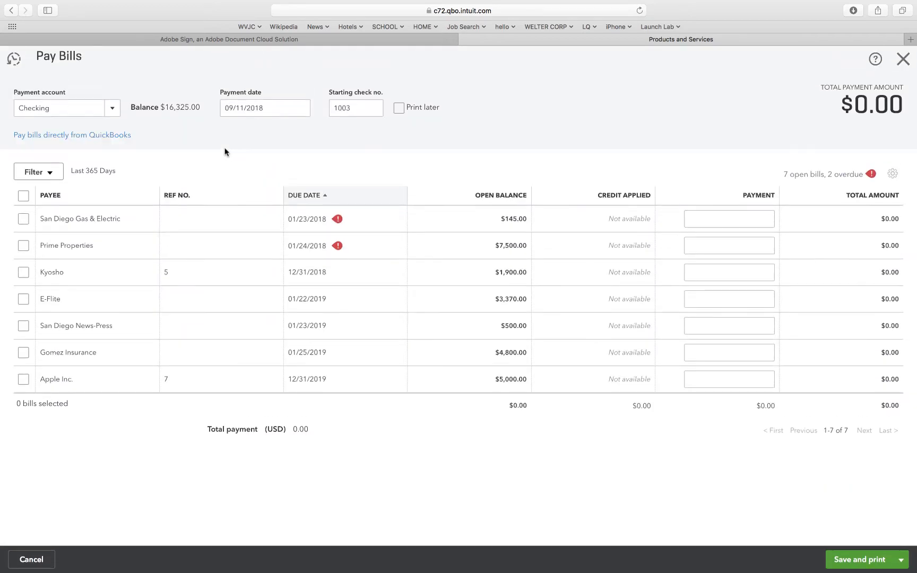
{"action": "left_click", "coordinate": [113, 109]}
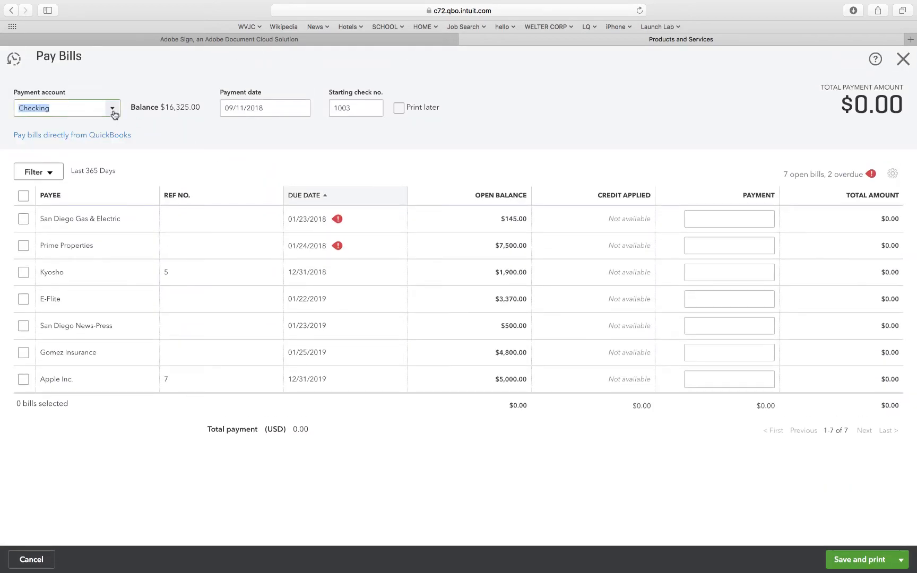
{"action": "left_click", "coordinate": [78, 168]}
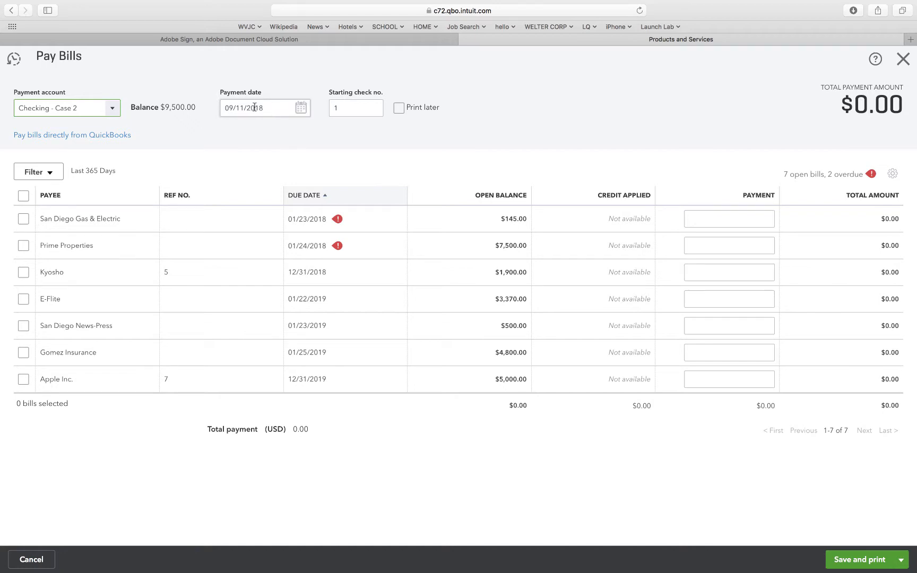
Set the bill payment date to 01/18/2019 and the starting check number to 1001.
{"action": "left_click_drag", "start_coordinate": [255, 107], "coordinate": [198, 108]}
{"action": "type", "text": "1"}
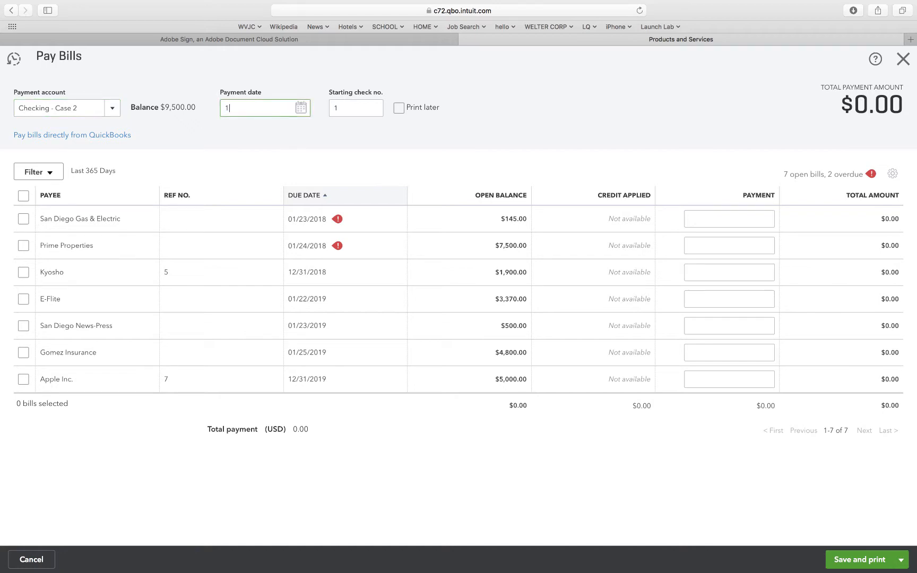
{"action": "type", "text": "/18/19"}
{"action": "left_click", "coordinate": [310, 129]}
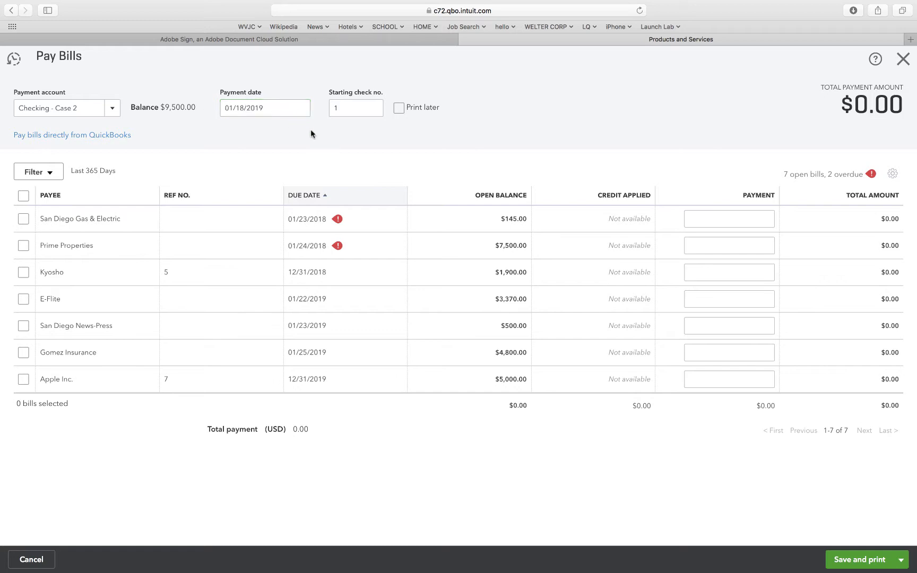
{"action": "left_click", "coordinate": [360, 111]}
{"action": "double_click", "coordinate": [359, 109]}
{"action": "type", "text": "1001"}
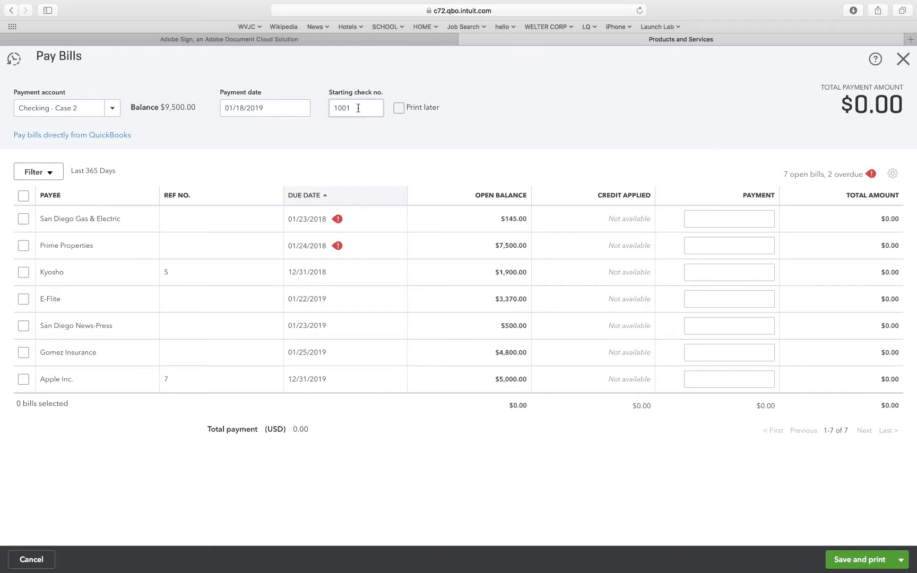
Select the Kyosho bill for full payment, save the payment for printing, and close the check printing page without printing.
{"action": "left_click", "coordinate": [24, 273]}
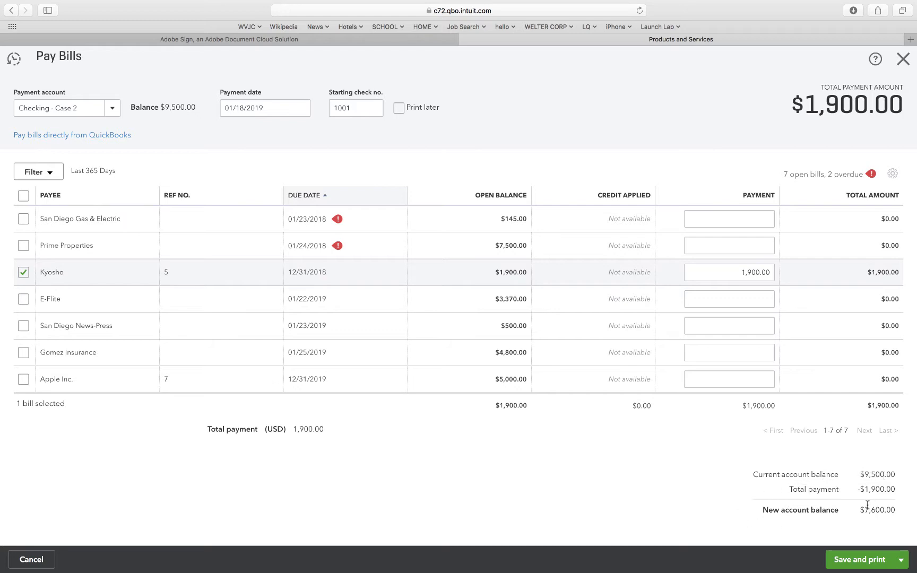
{"action": "left_click", "coordinate": [845, 564]}
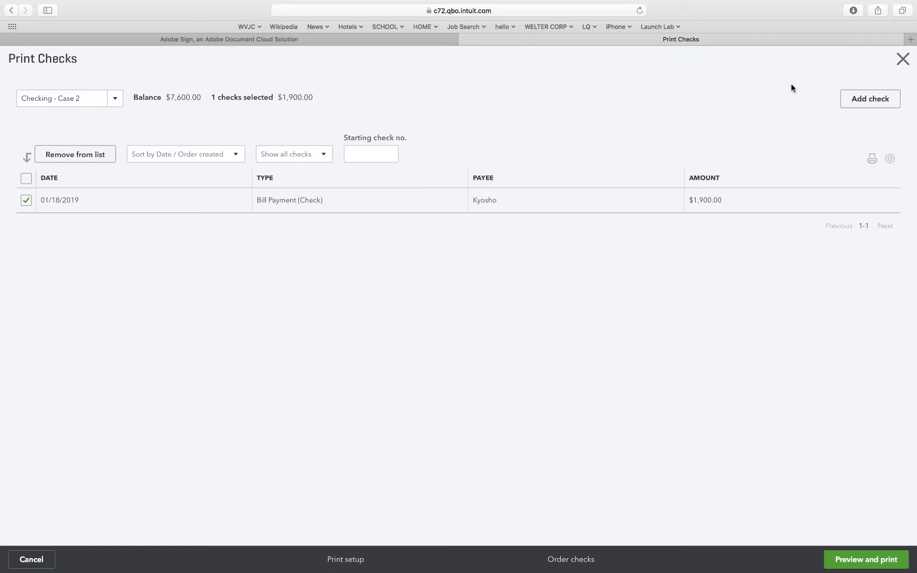
{"action": "left_click", "coordinate": [902, 59]}
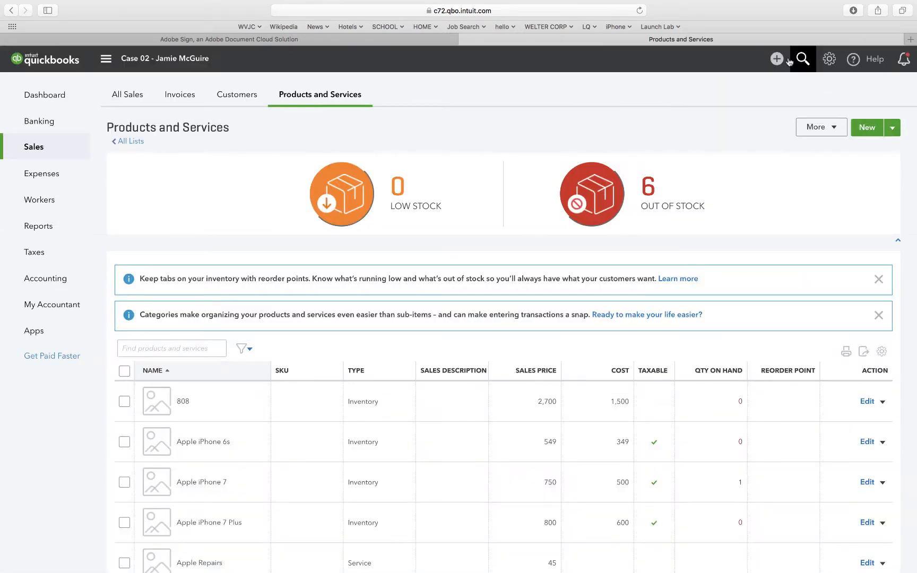
Create an expense with Village Steak House as the payee and AMEX as the credit account.
{"action": "left_click", "coordinate": [777, 59]}
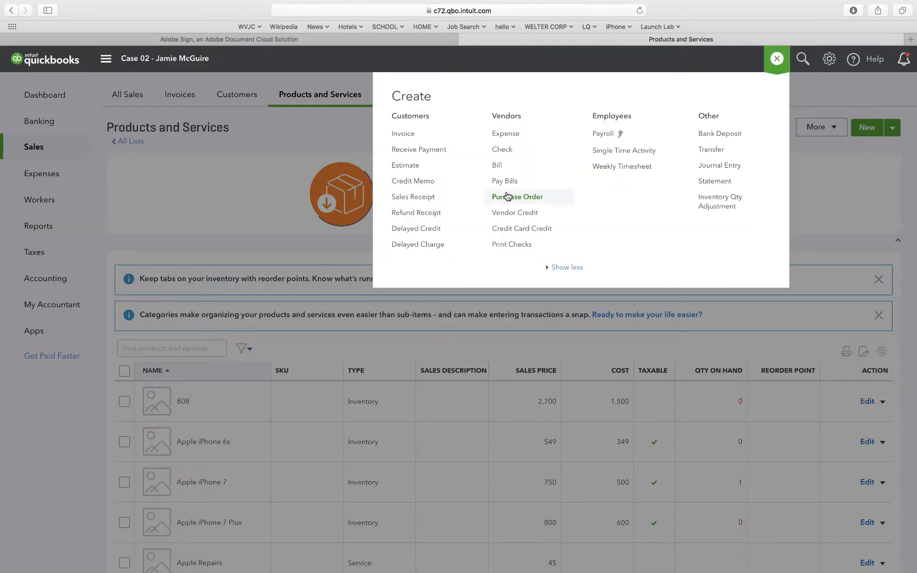
{"action": "left_click", "coordinate": [502, 136]}
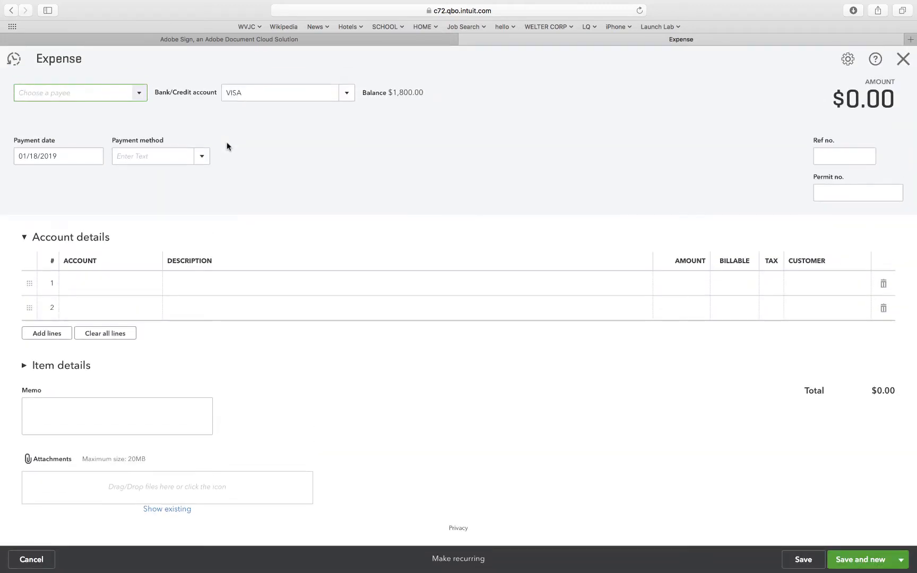
{"action": "left_click", "coordinate": [140, 95]}
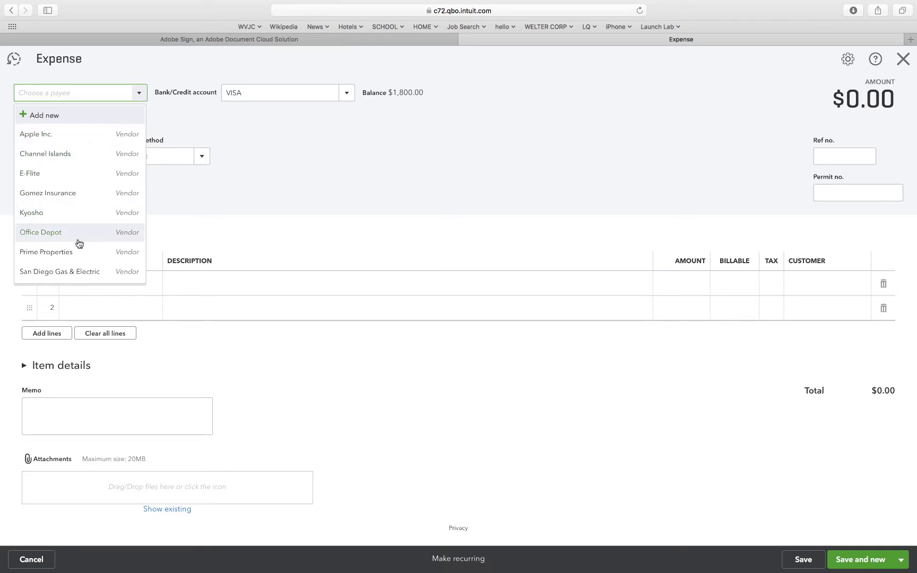
{"action": "scroll", "coordinate": [79, 243], "scroll_direction": "down", "scroll_amount": 5}
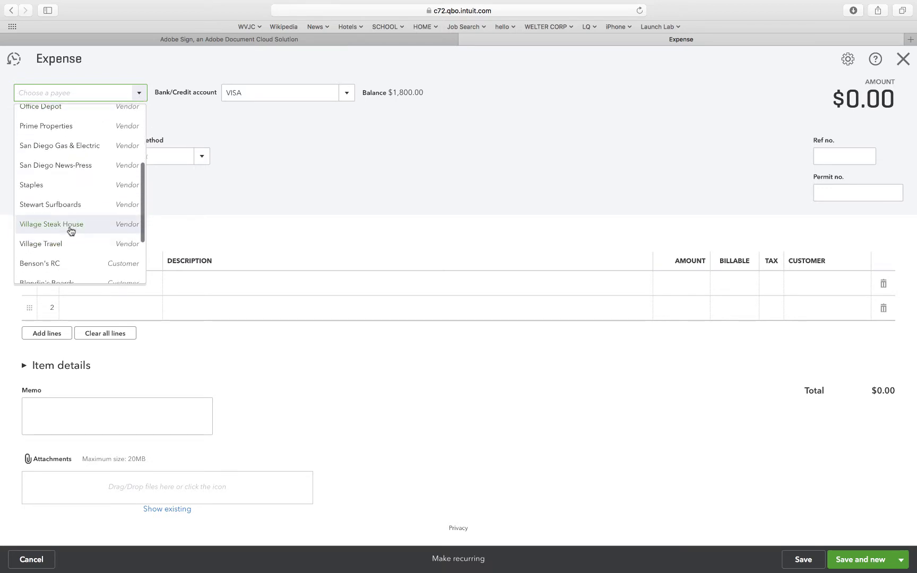
{"action": "left_click", "coordinate": [70, 225]}
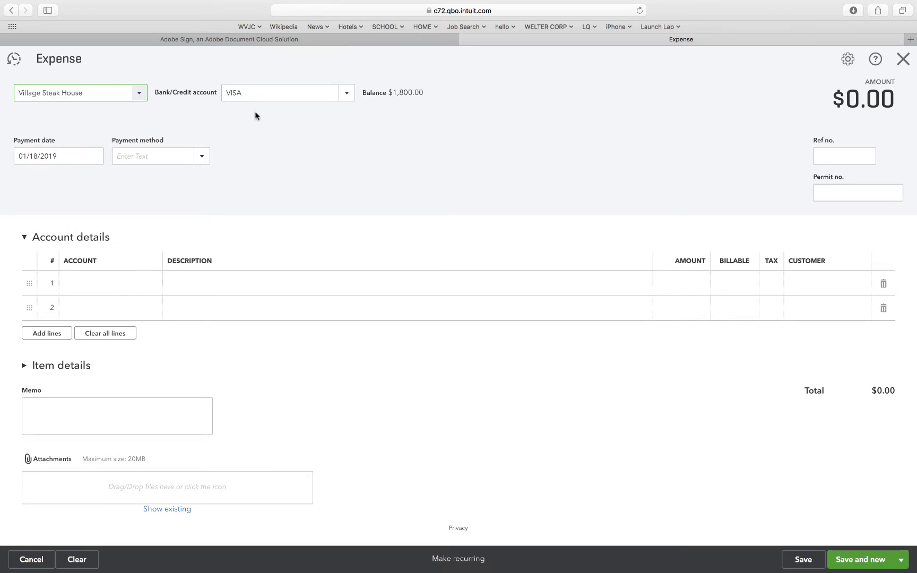
{"action": "left_click", "coordinate": [255, 94]}
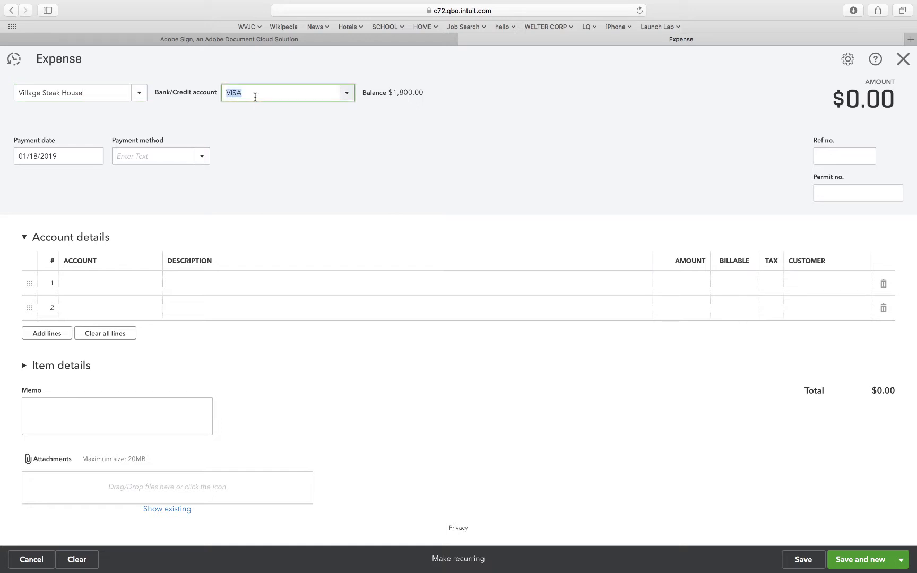
{"action": "left_click", "coordinate": [345, 95]}
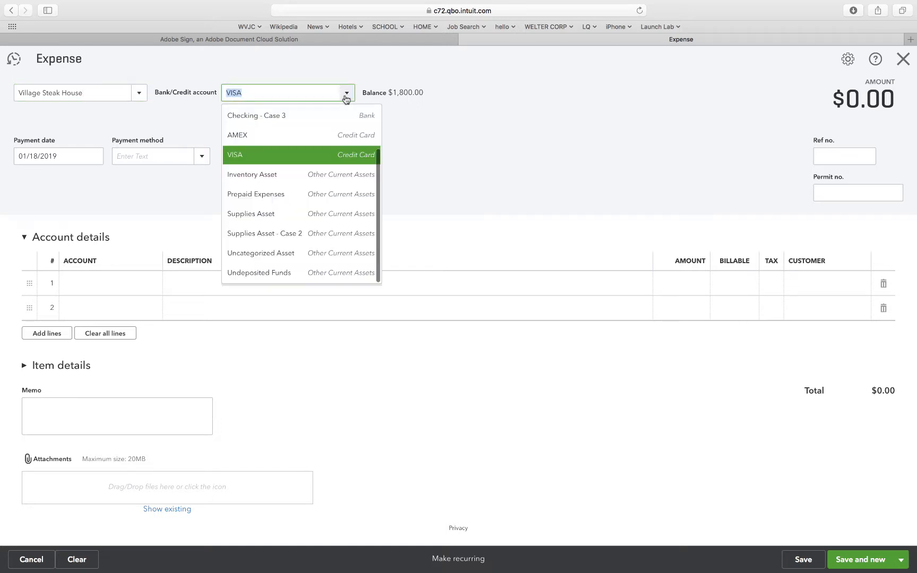
{"action": "left_click", "coordinate": [289, 138]}
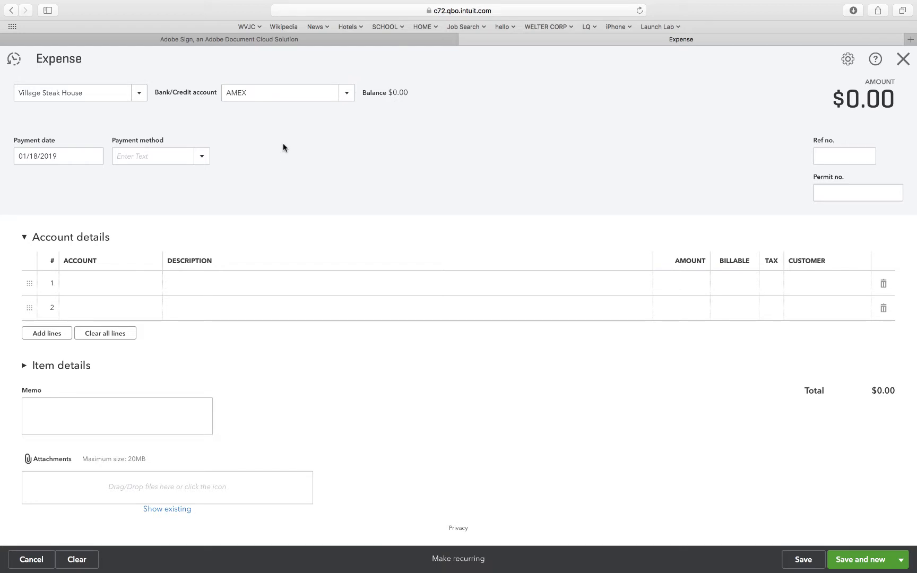
Set the expense's payment date to 01/11/2019 and its payment method to Credit Card.
{"action": "left_click", "coordinate": [38, 157]}
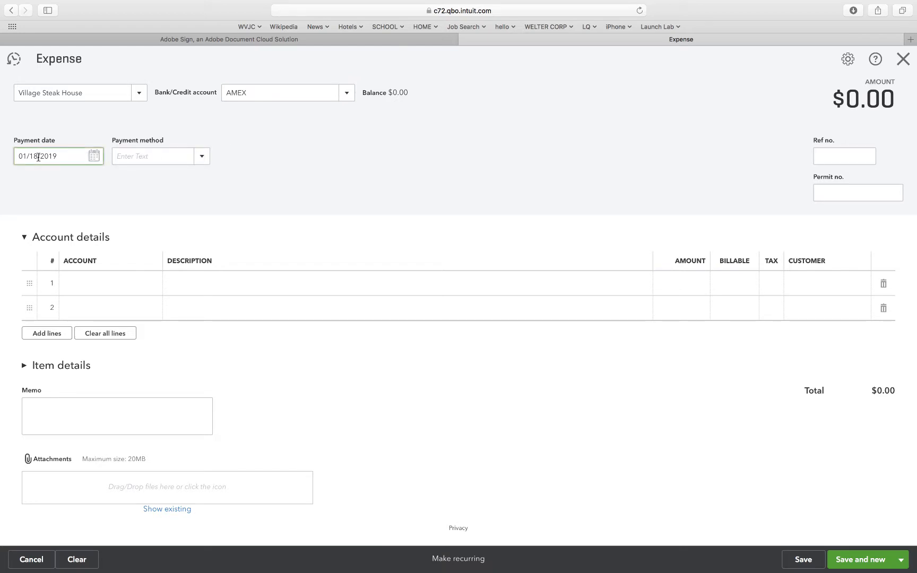
{"action": "key", "text": "BackSpace"}
{"action": "type", "text": "1"}
{"action": "left_click", "coordinate": [60, 200]}
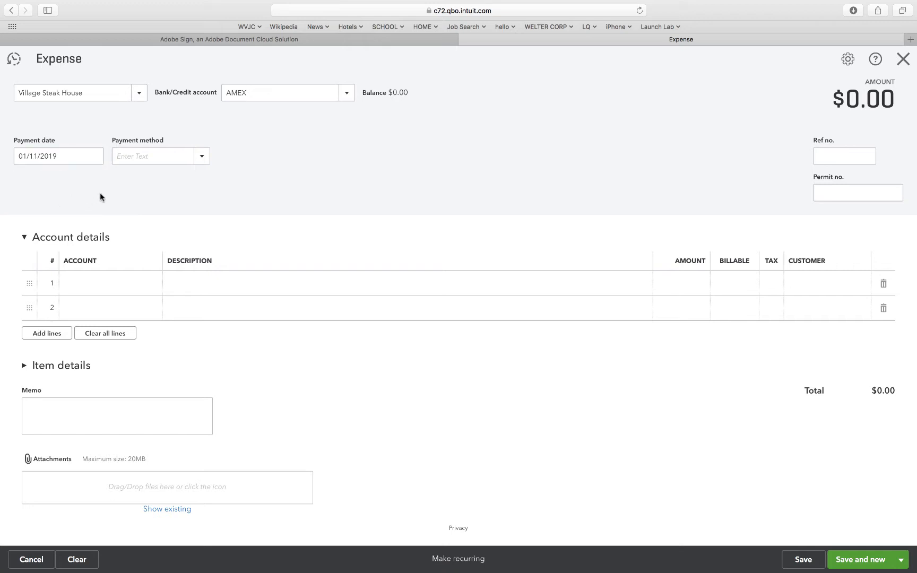
{"action": "left_click", "coordinate": [200, 156]}
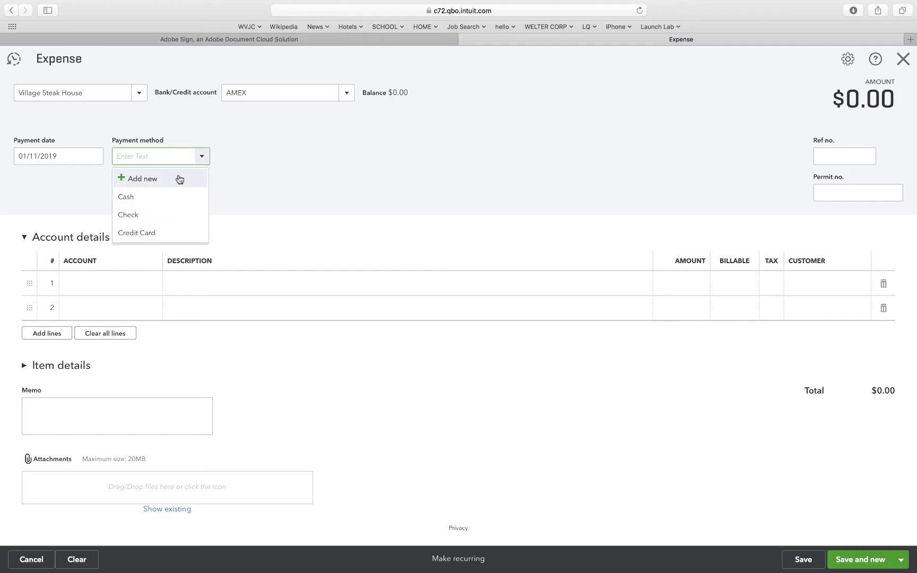
{"action": "left_click", "coordinate": [141, 232]}
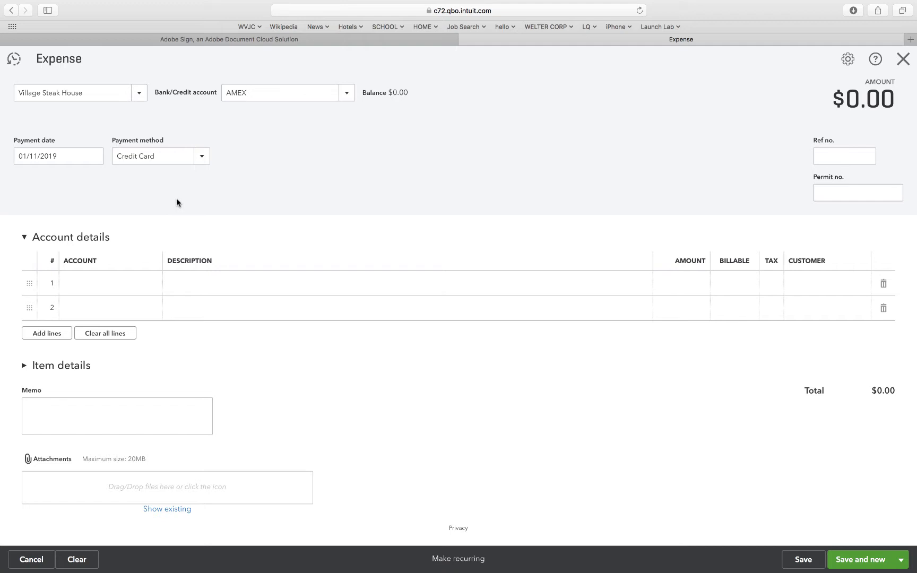
Enter a 240.00 line for the Meals and Entertainment account on the Village Steak House expense.
{"action": "left_click", "coordinate": [152, 285]}
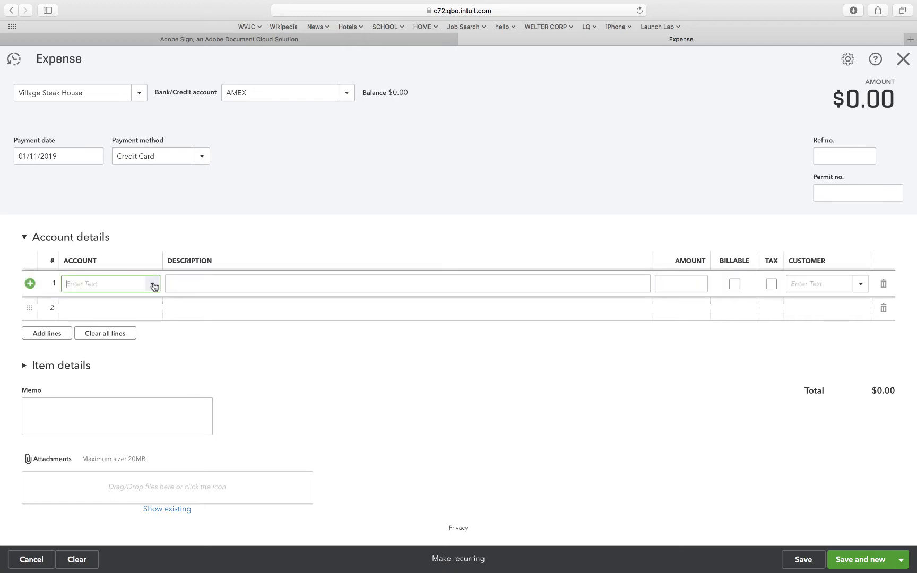
{"action": "left_click", "coordinate": [153, 287]}
{"action": "scroll", "coordinate": [148, 389], "scroll_direction": "down", "scroll_amount": 3}
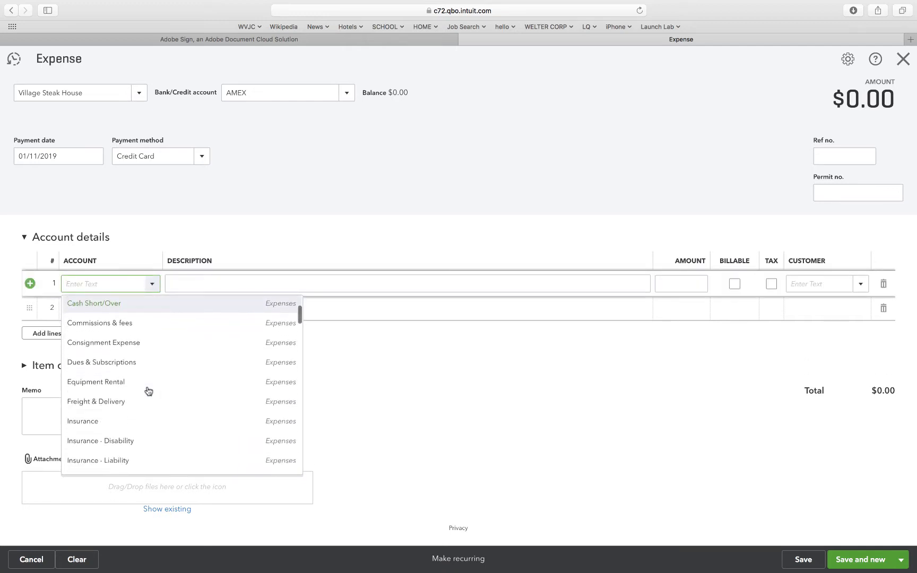
{"action": "scroll", "coordinate": [148, 391], "scroll_direction": "down", "scroll_amount": 6}
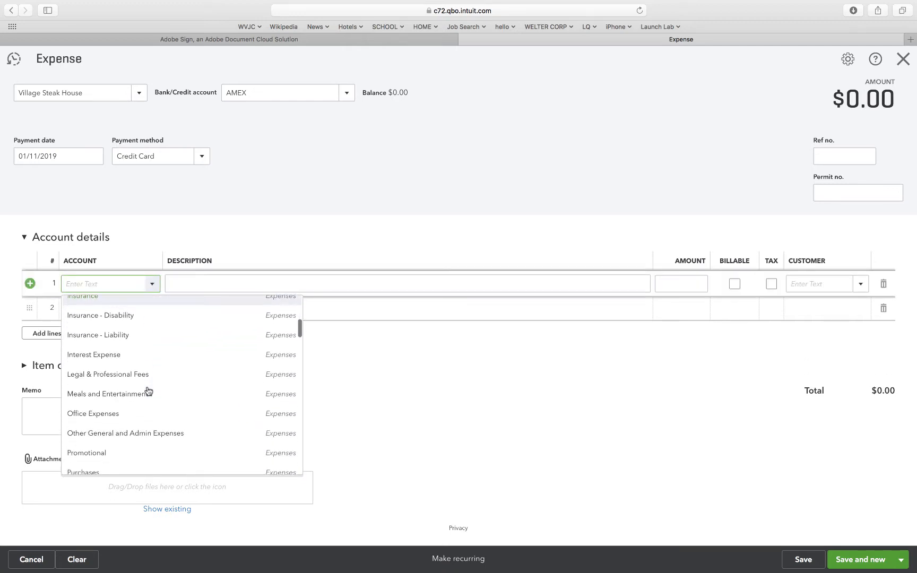
{"action": "left_click", "coordinate": [127, 395]}
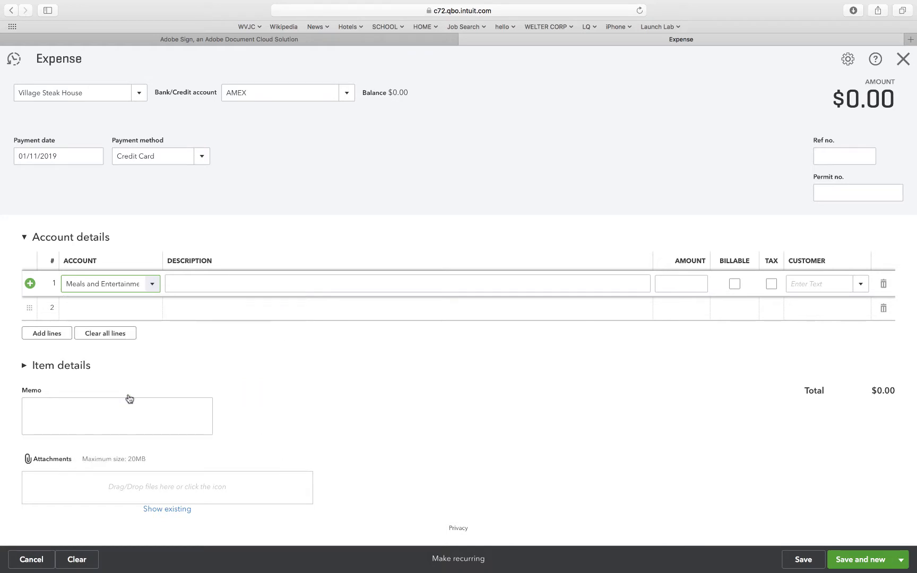
{"action": "left_click", "coordinate": [697, 285]}
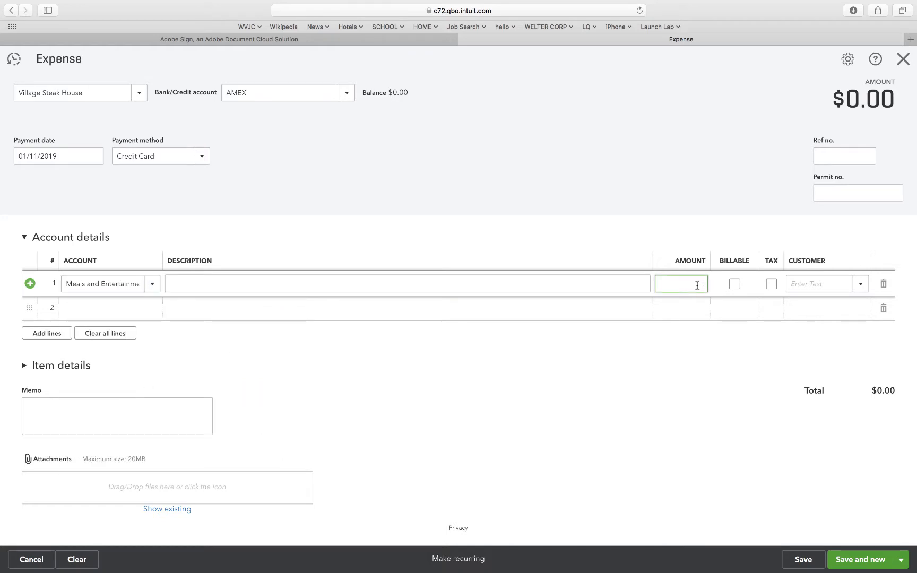
{"action": "type", "text": "240"}
{"action": "left_click", "coordinate": [632, 236]}
{"action": "left_click", "coordinate": [567, 388]}
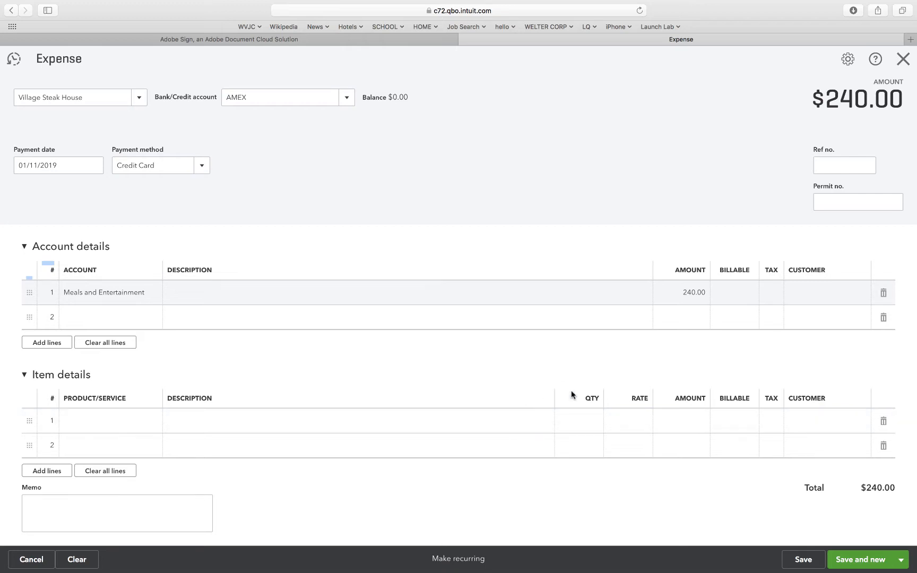
{"action": "left_click", "coordinate": [23, 378]}
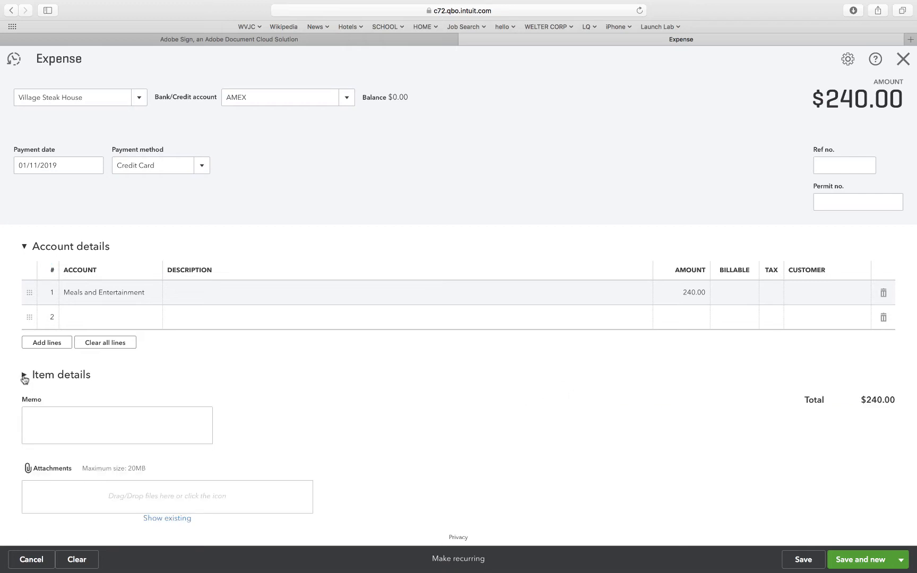
{"action": "left_click", "coordinate": [493, 387]}
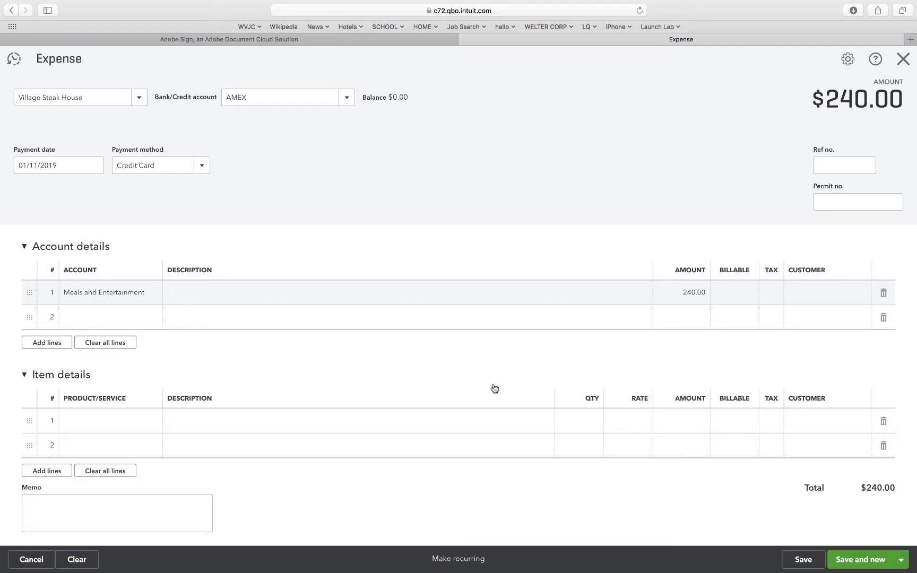
{"action": "left_click", "coordinate": [494, 388]}
{"action": "left_click", "coordinate": [494, 389]}
{"action": "left_click", "coordinate": [494, 389]}
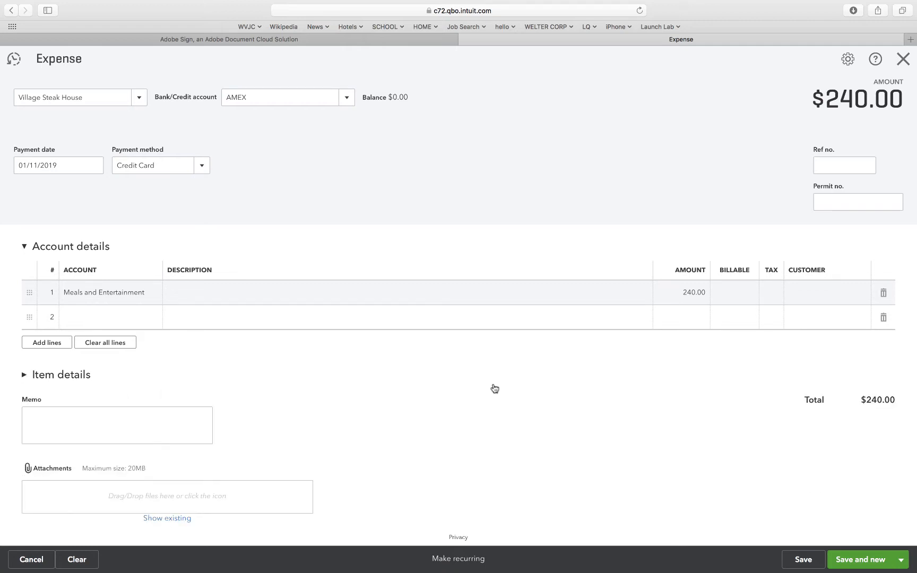
{"action": "left_click", "coordinate": [494, 388]}
{"action": "left_click", "coordinate": [494, 388]}
{"action": "left_click", "coordinate": [494, 389]}
{"action": "left_click", "coordinate": [494, 389]}
{"action": "left_click", "coordinate": [162, 164]}
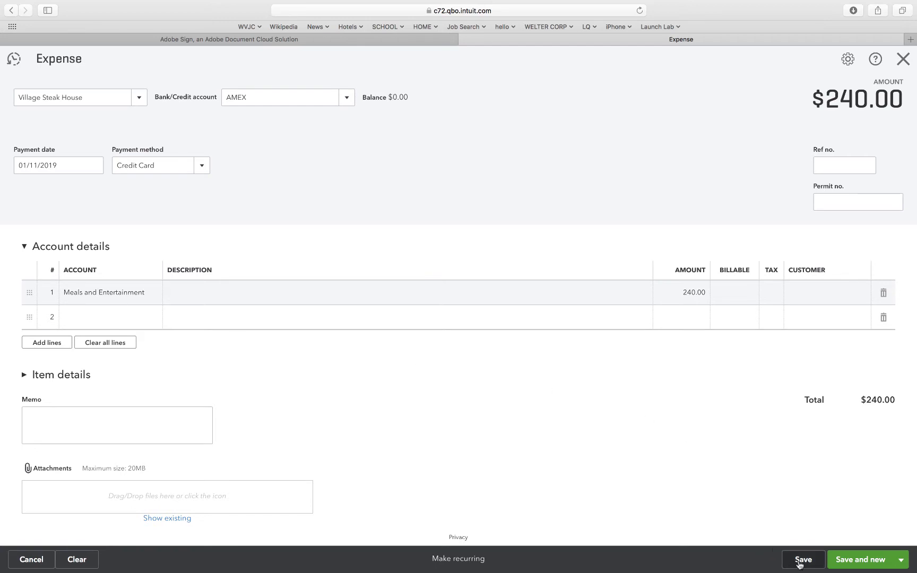
Save the Village Steak House expense and close its form.
{"action": "left_click", "coordinate": [802, 559]}
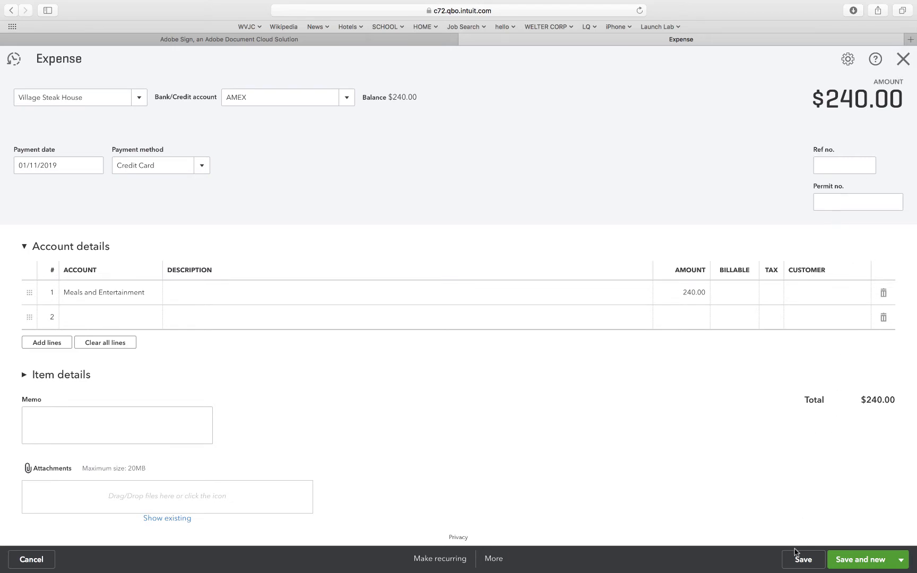
{"action": "left_click", "coordinate": [801, 560]}
{"action": "left_click", "coordinate": [13, 61]}
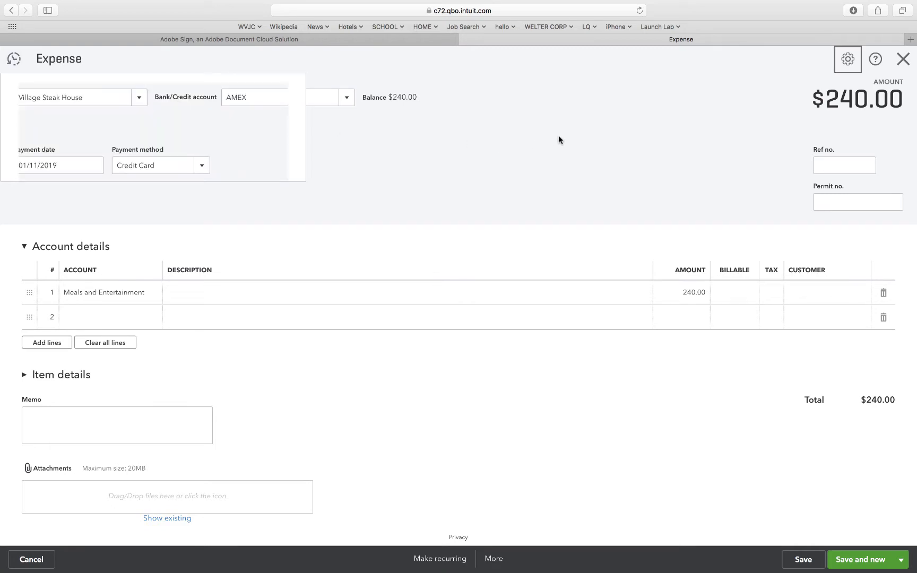
{"action": "left_click", "coordinate": [903, 59]}
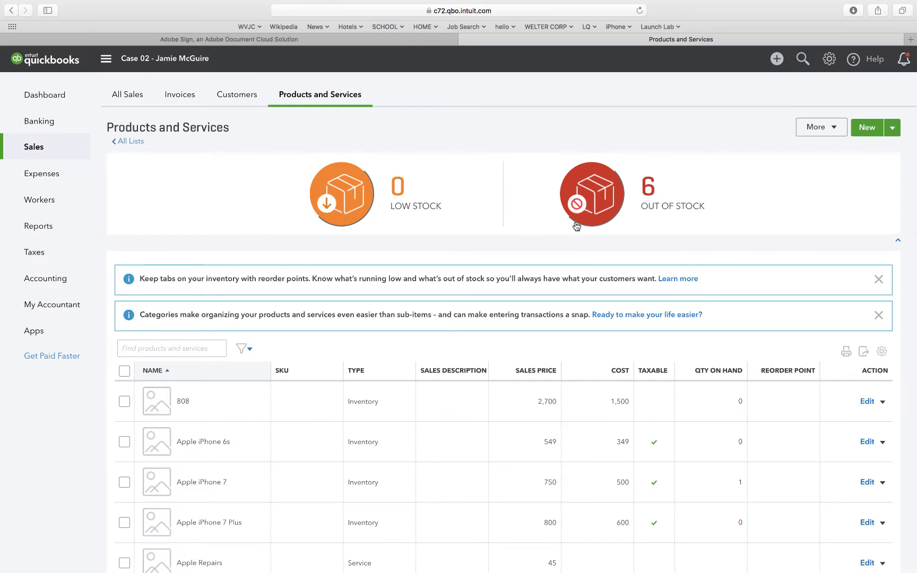
Create a check with Staples as the payee and Checking - Case 2 as the bank account.
{"action": "left_click", "coordinate": [776, 60]}
{"action": "left_click", "coordinate": [501, 149]}
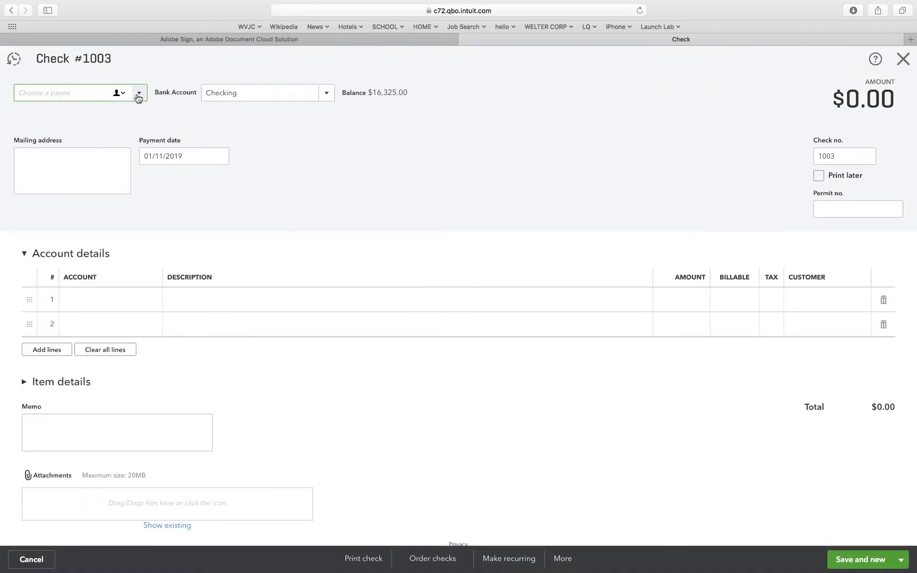
{"action": "left_click", "coordinate": [138, 94]}
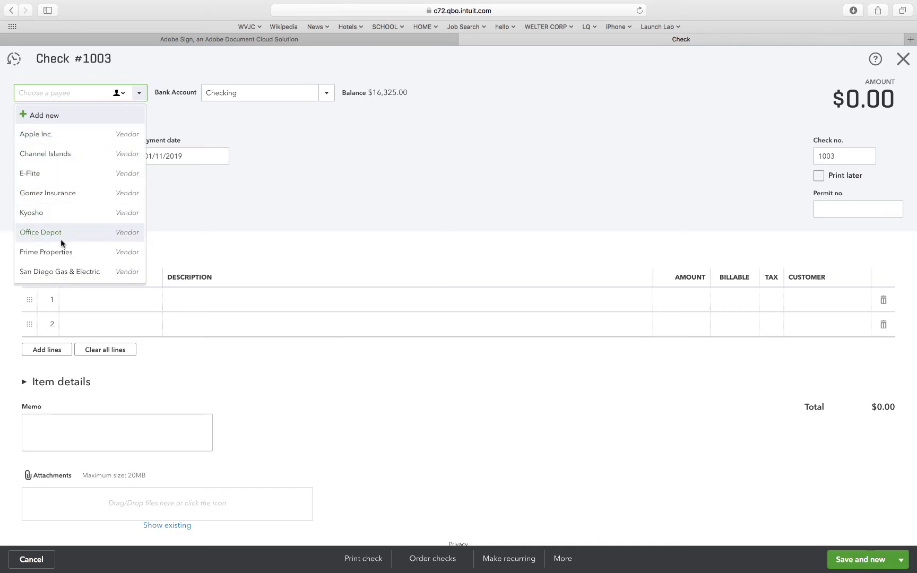
{"action": "scroll", "coordinate": [59, 240], "scroll_direction": "down", "scroll_amount": 3}
{"action": "left_click", "coordinate": [55, 260]}
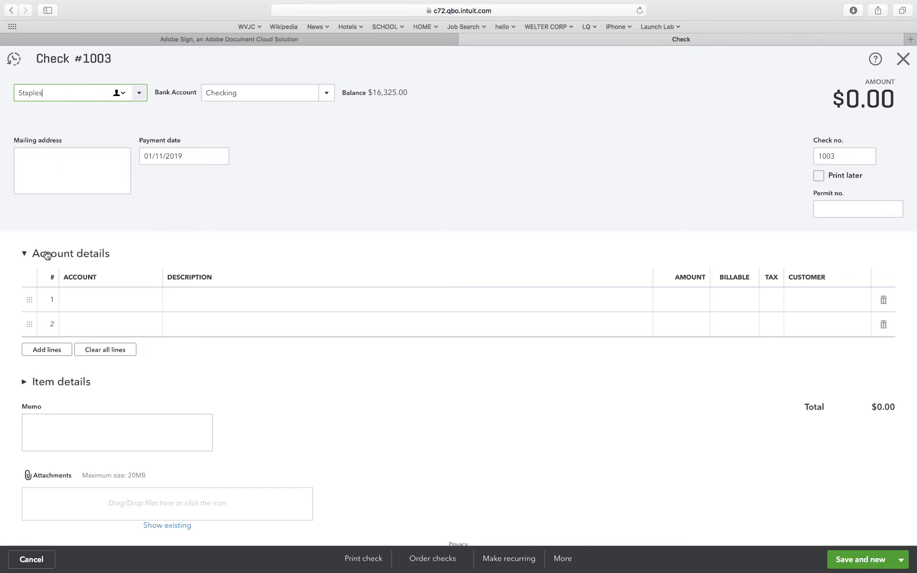
{"action": "left_click", "coordinate": [235, 94]}
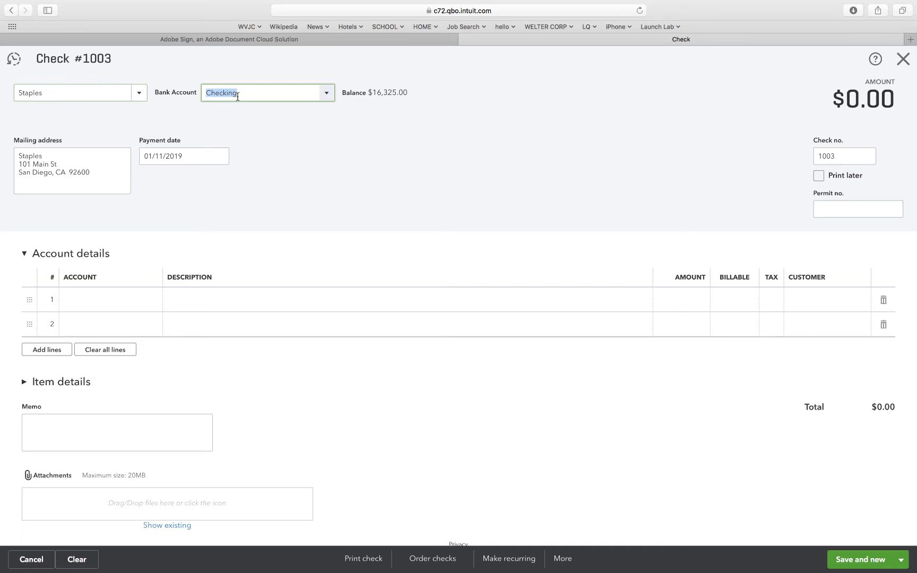
{"action": "left_click", "coordinate": [329, 90]}
{"action": "left_click", "coordinate": [276, 158]}
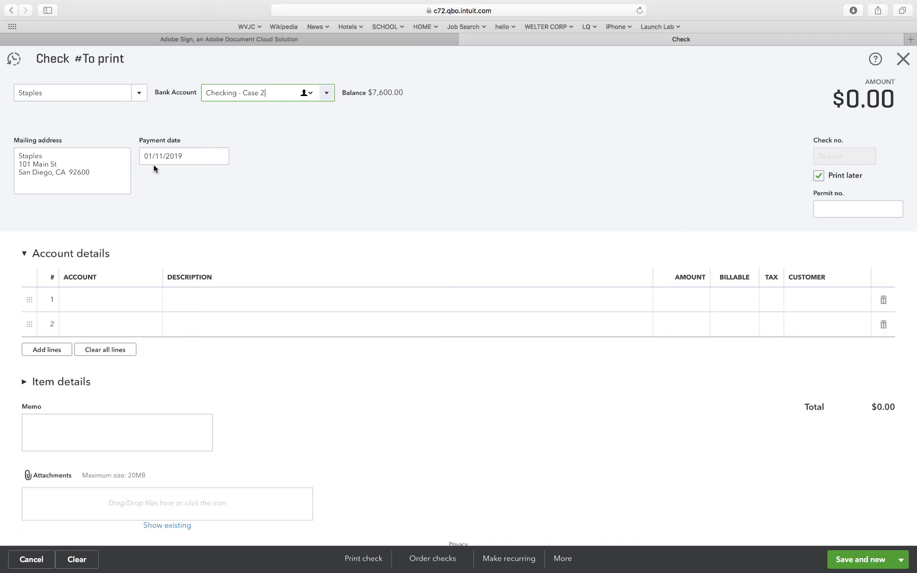
Set the Staples check's payment date to 01/14/2019.
{"action": "left_click", "coordinate": [164, 155]}
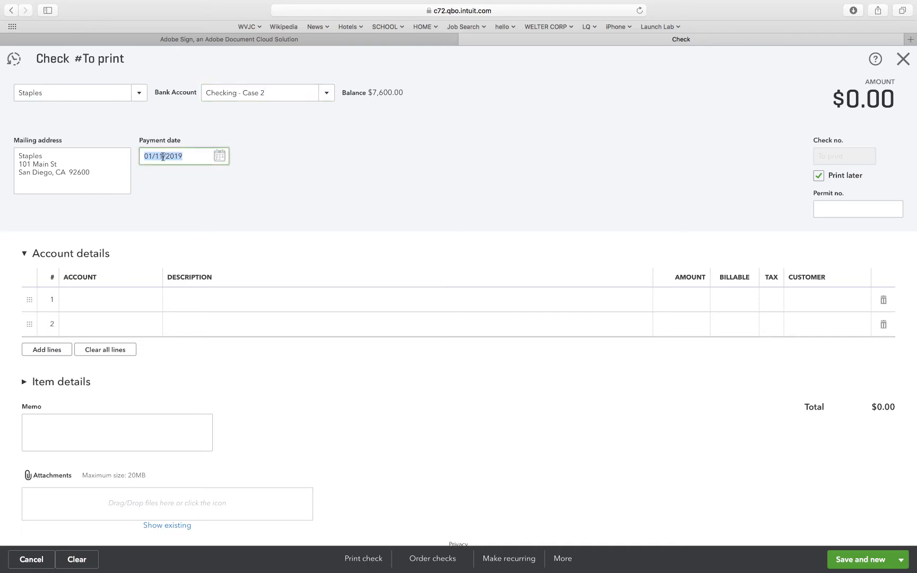
{"action": "left_click", "coordinate": [163, 156]}
{"action": "key", "text": "BackSpace"}
{"action": "type", "text": "4"}
{"action": "left_click", "coordinate": [158, 191]}
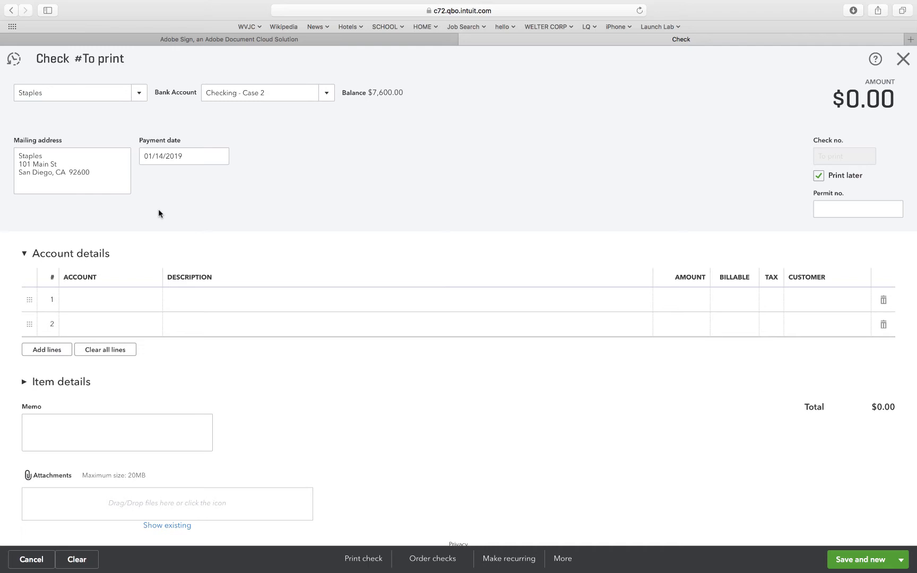
Enter a 450.00 line for the Supplies Asset - Case 2 account on the Staples check.
{"action": "left_click", "coordinate": [128, 300]}
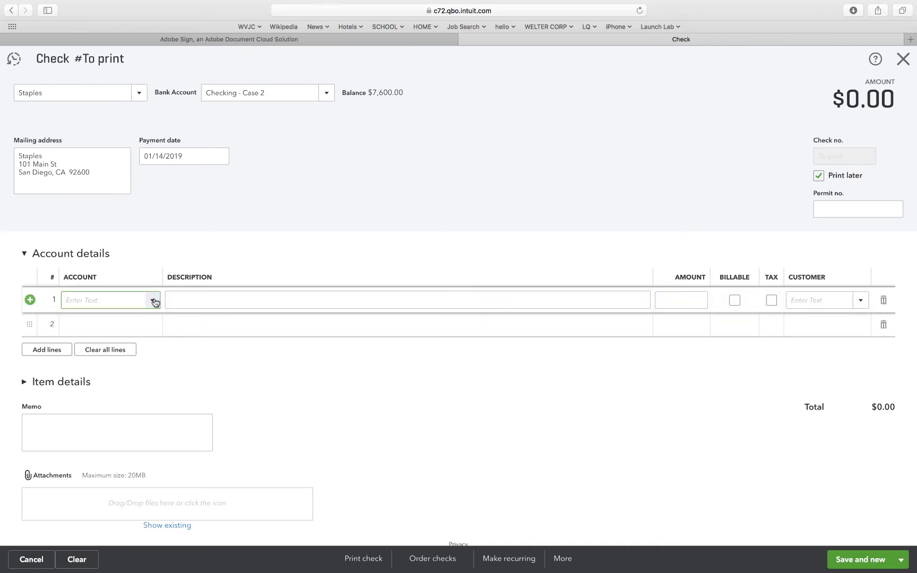
{"action": "left_click", "coordinate": [151, 300]}
{"action": "scroll", "coordinate": [215, 413], "scroll_direction": "down", "scroll_amount": 10}
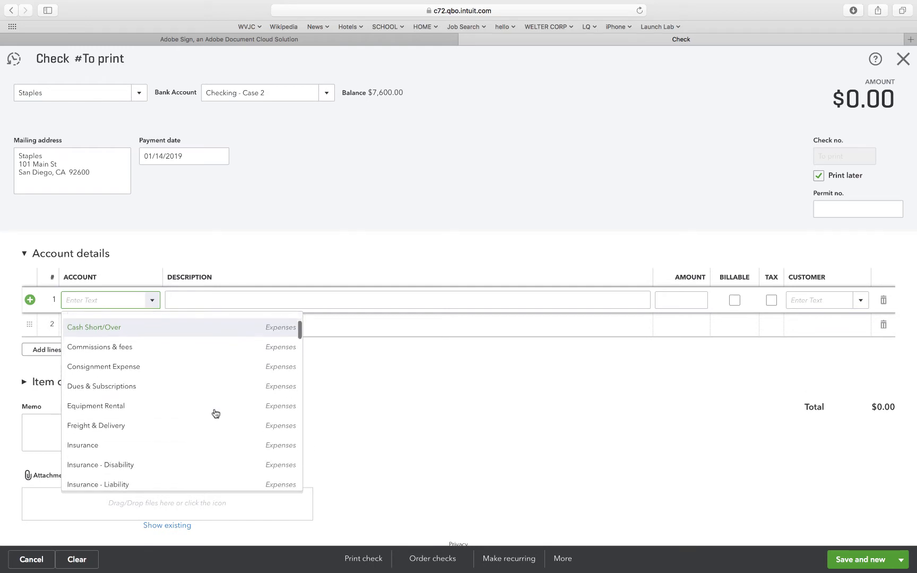
{"action": "scroll", "coordinate": [214, 413], "scroll_direction": "down", "scroll_amount": 5}
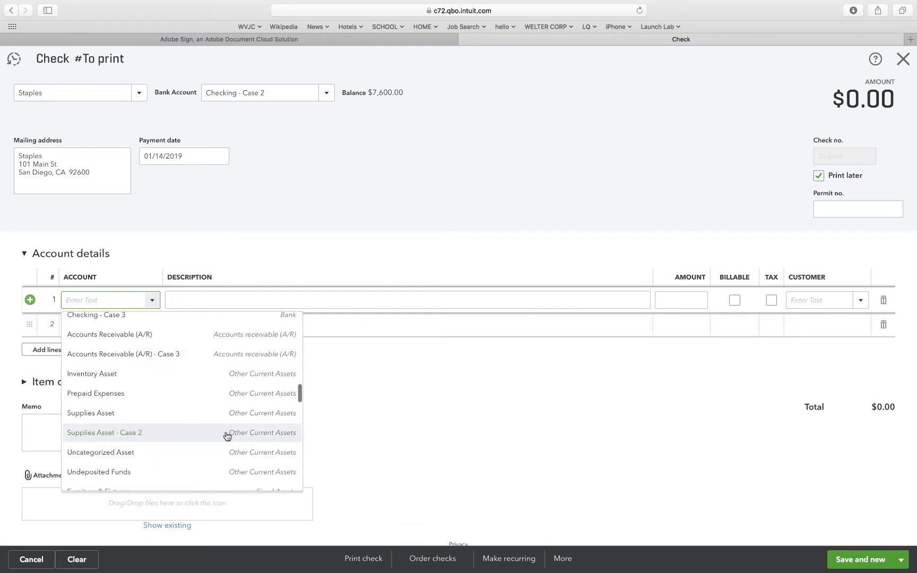
{"action": "left_click", "coordinate": [140, 432]}
{"action": "left_click", "coordinate": [345, 385]}
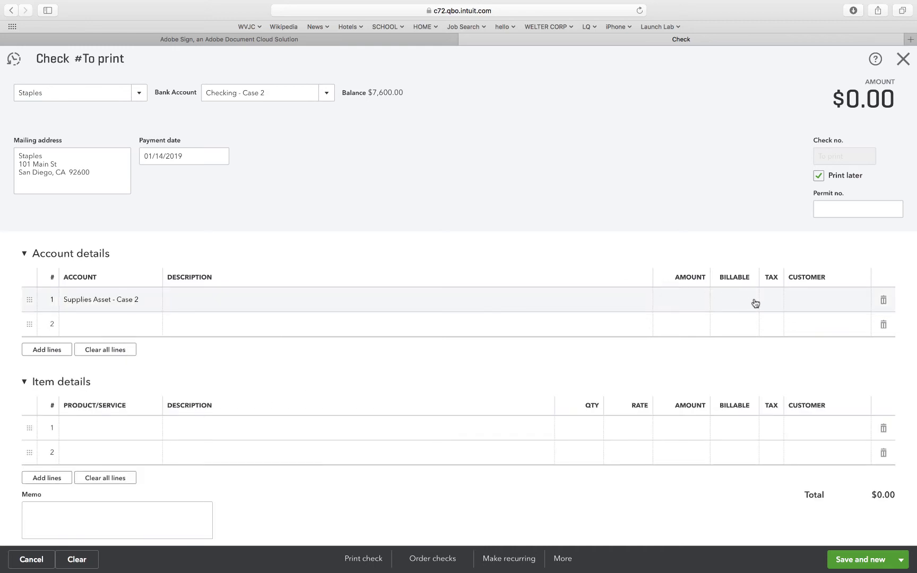
{"action": "left_click", "coordinate": [694, 295]}
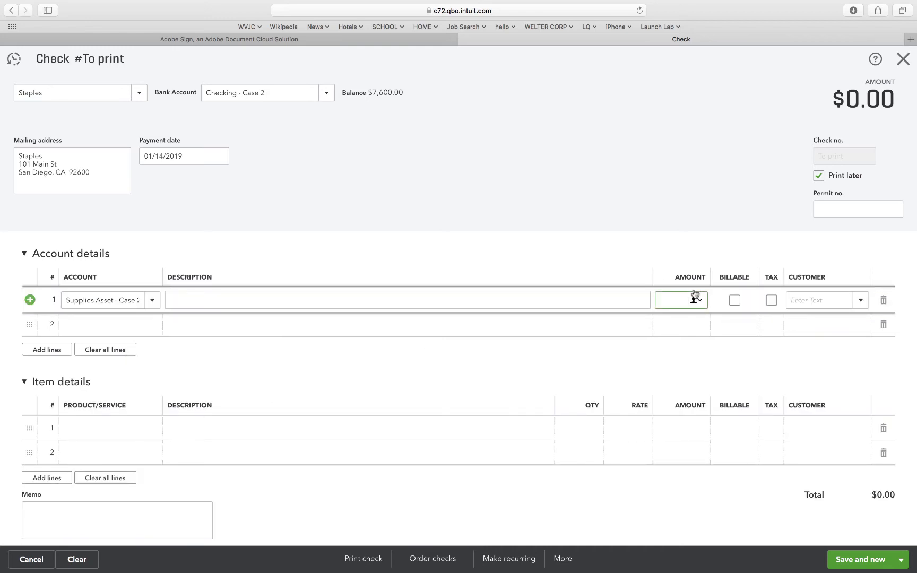
{"action": "type", "text": "450"}
{"action": "left_click", "coordinate": [619, 239]}
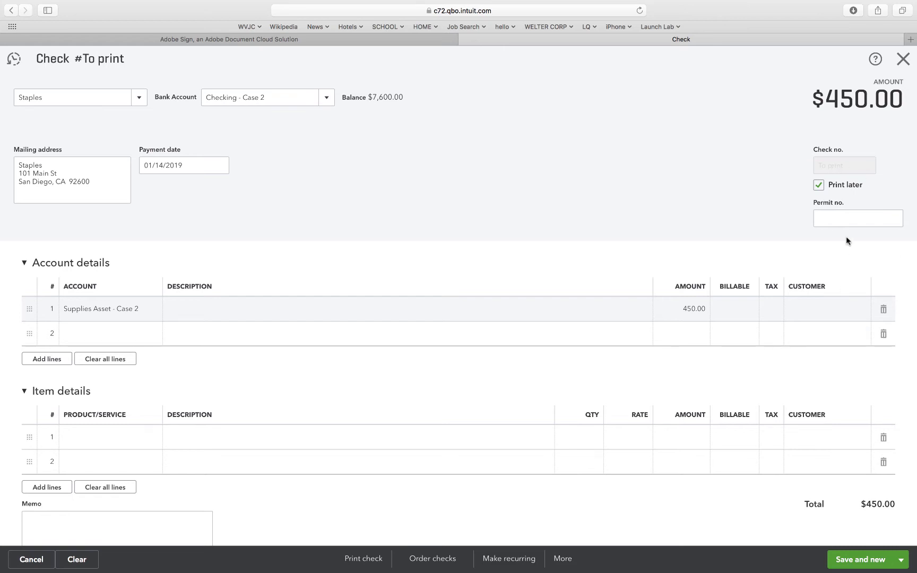
Turn off Print later, number the Staples check 1002, and save it before closing the check form.
{"action": "left_click", "coordinate": [818, 186]}
{"action": "left_click", "coordinate": [832, 163]}
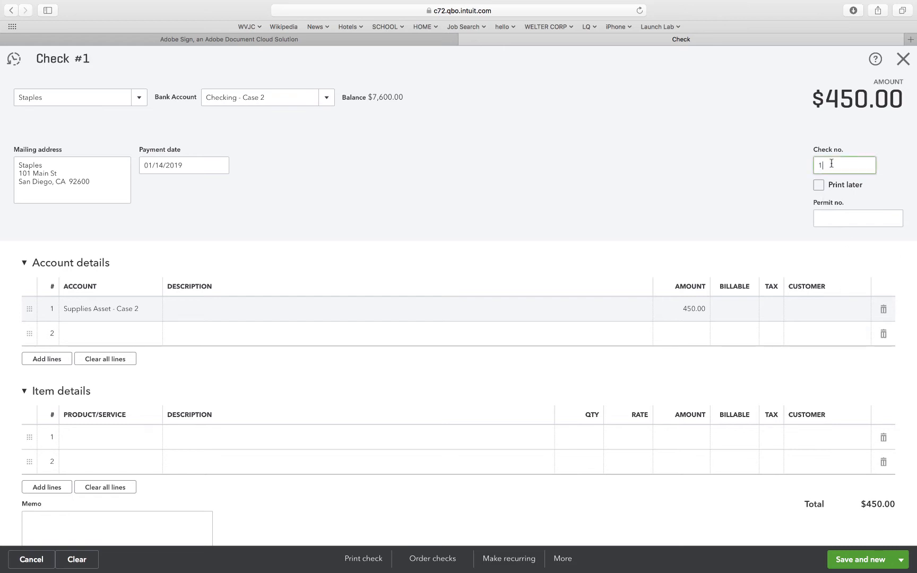
{"action": "type", "text": "002"}
{"action": "left_click", "coordinate": [785, 187]}
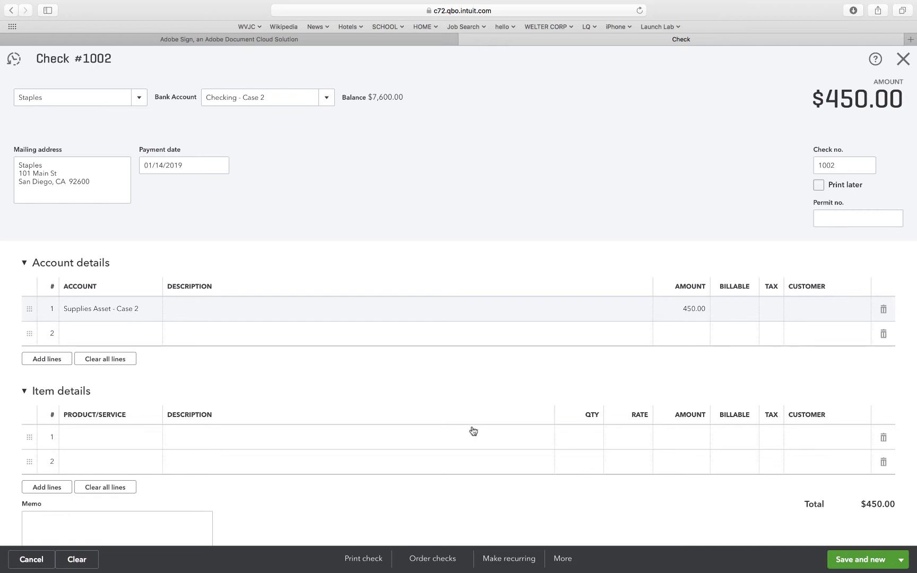
{"action": "left_click", "coordinate": [845, 561]}
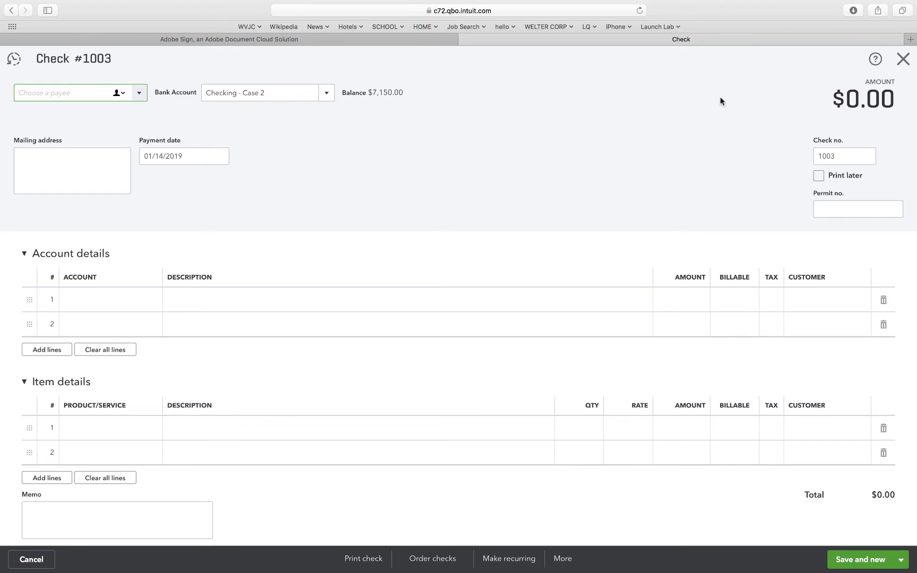
{"action": "left_click", "coordinate": [902, 60]}
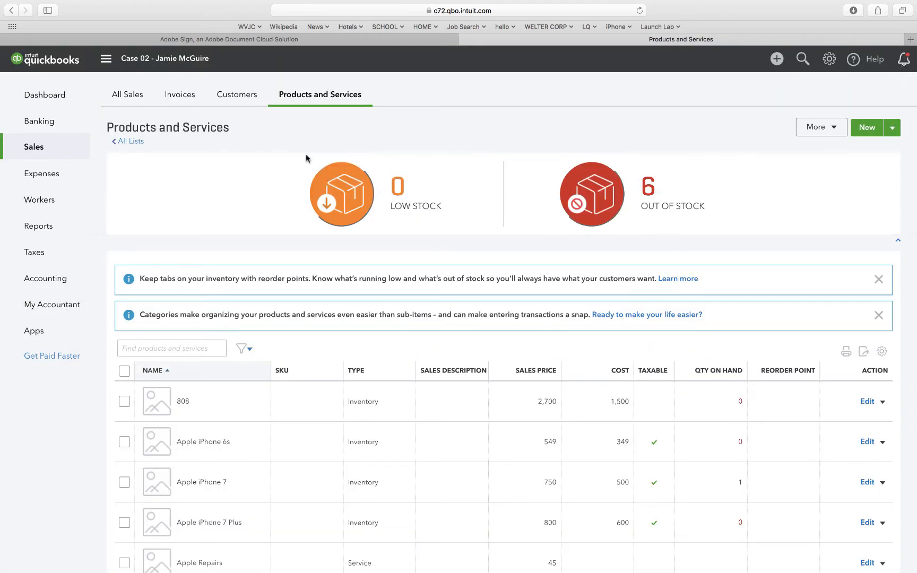
Open the TB Case 02 custom report and examine its account balances and totals.
{"action": "left_click", "coordinate": [47, 229]}
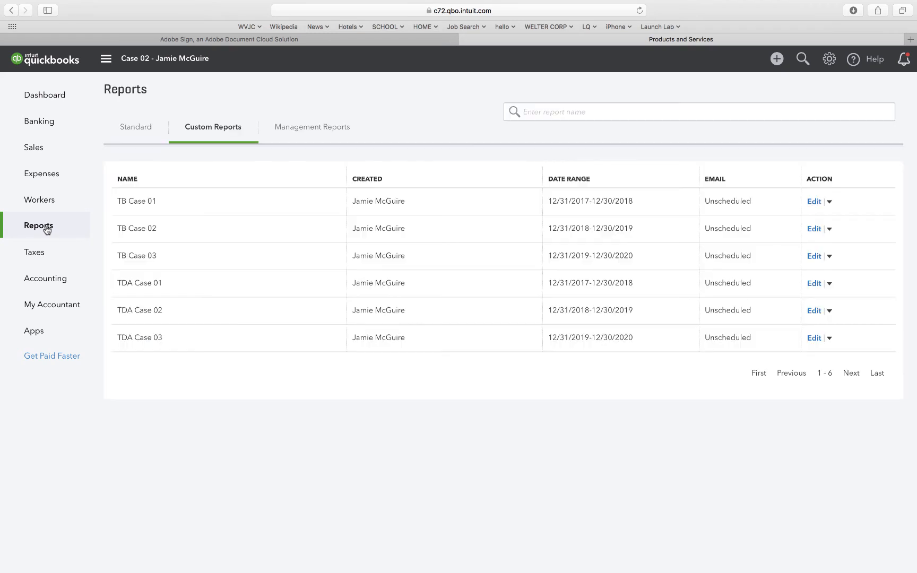
{"action": "left_click", "coordinate": [139, 227]}
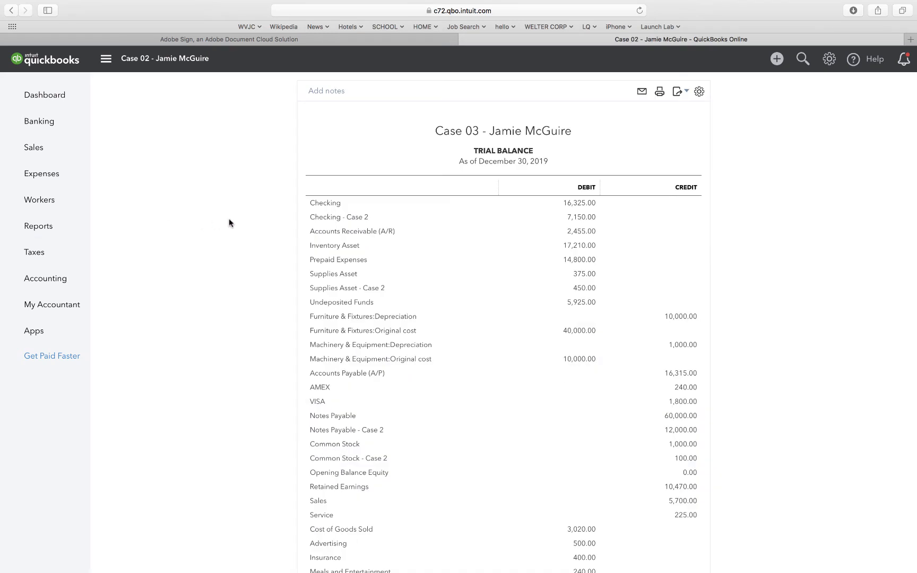
{"action": "scroll", "coordinate": [580, 223], "scroll_direction": "down", "scroll_amount": 2}
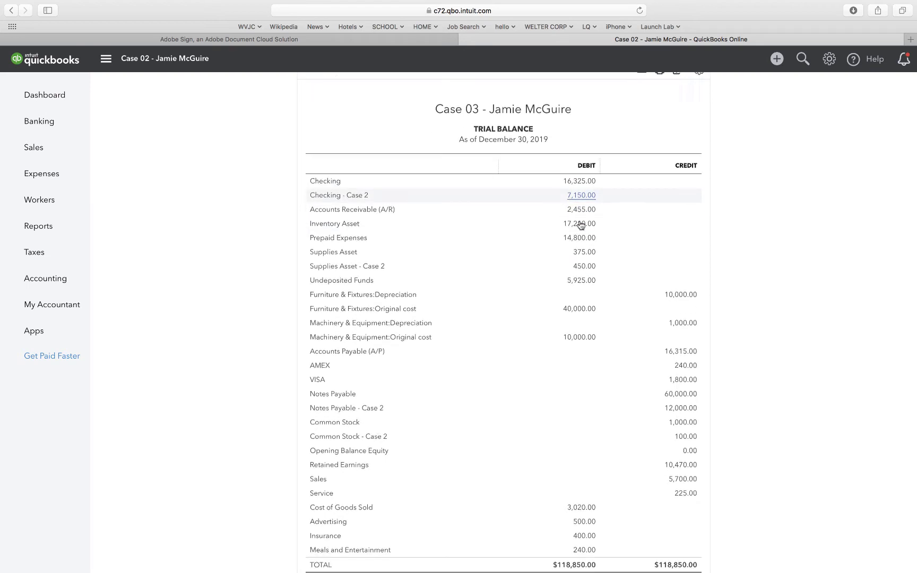
{"action": "scroll", "coordinate": [581, 226], "scroll_direction": "down", "scroll_amount": 2}
{"action": "scroll", "coordinate": [580, 225], "scroll_direction": "up", "scroll_amount": 2}
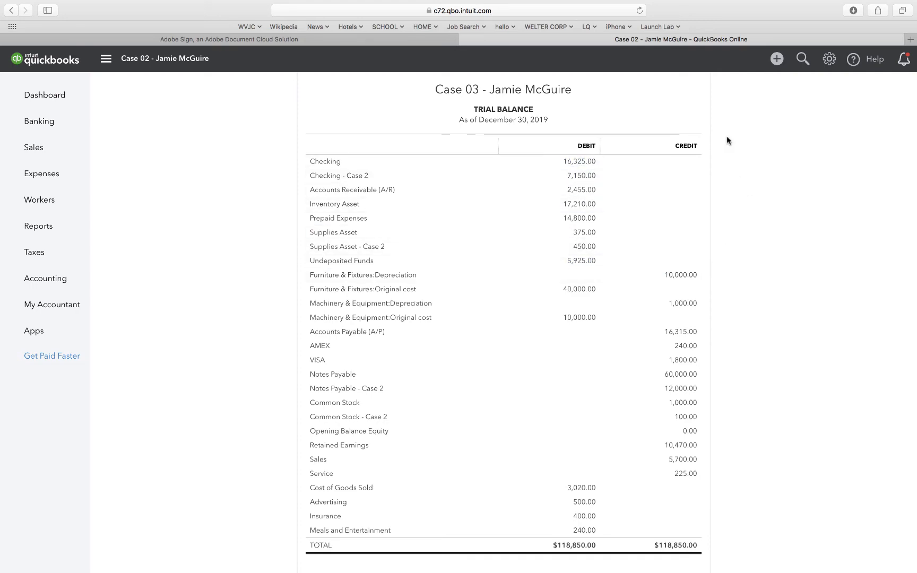
Save the TB Case 02 trial balance as a PDF, and close the document and the export preview.
{"action": "scroll", "coordinate": [726, 136], "scroll_direction": "up", "scroll_amount": 5}
{"action": "left_click", "coordinate": [679, 198]}
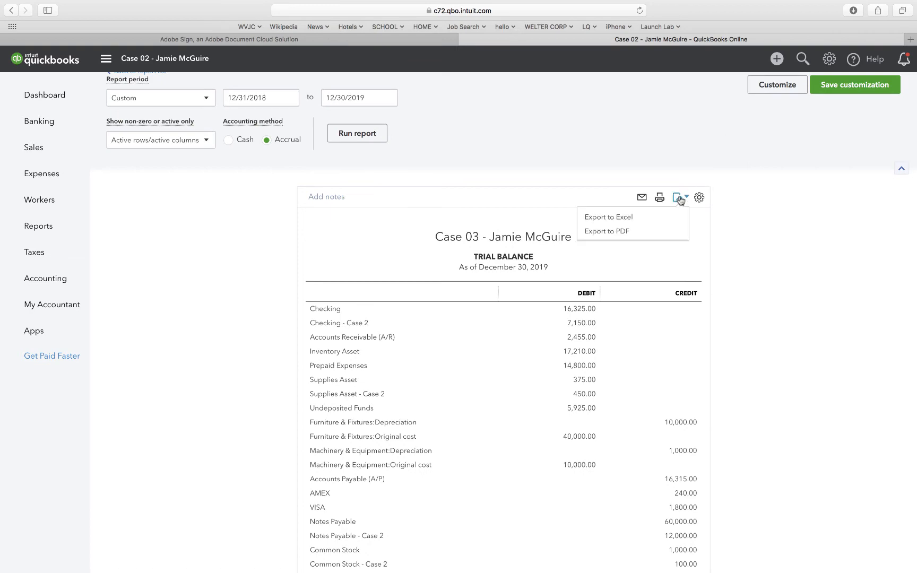
{"action": "left_click", "coordinate": [637, 232]}
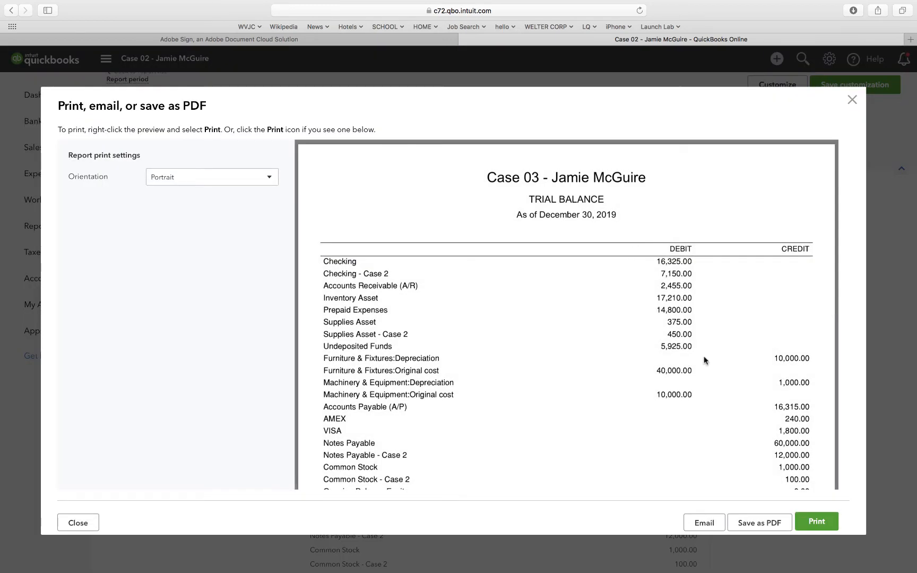
{"action": "left_click", "coordinate": [742, 521]}
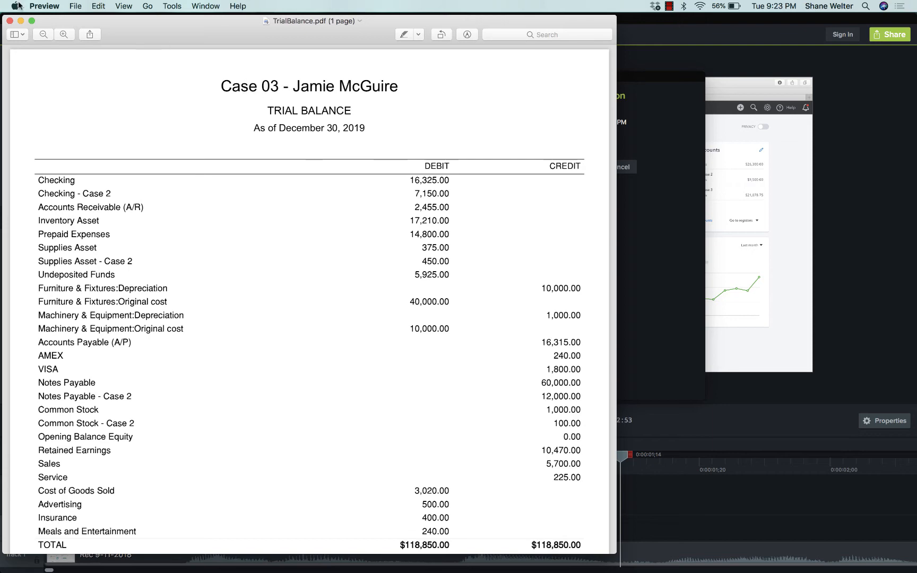
{"action": "left_click", "coordinate": [10, 20]}
{"action": "key", "text": "ctrl+Right"}
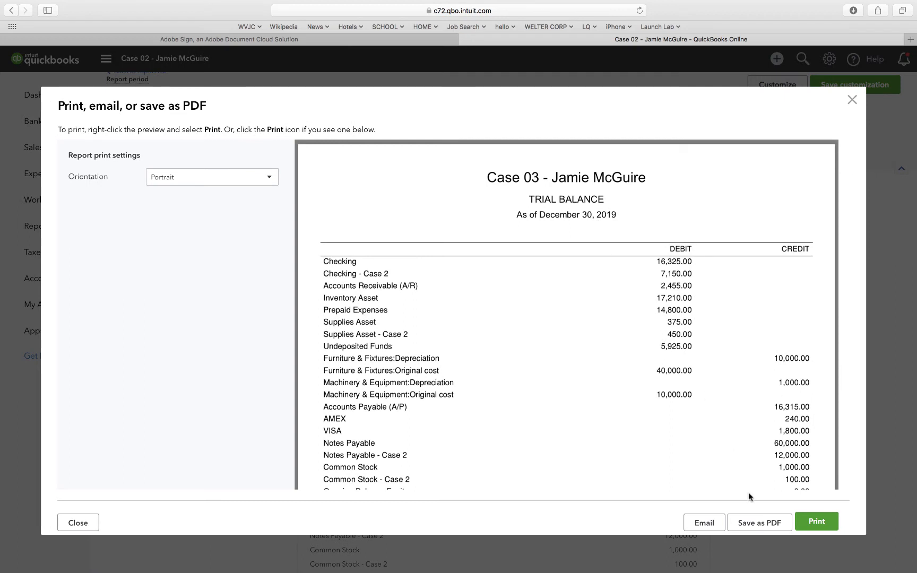
{"action": "left_click", "coordinate": [851, 103]}
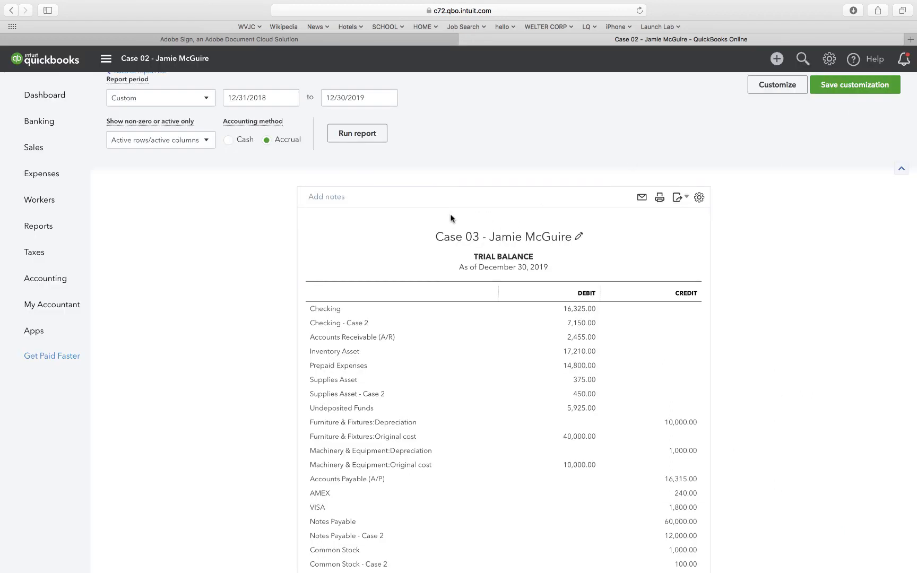
Change the case number in the trial balance's title to 02.
{"action": "left_click", "coordinate": [480, 236]}
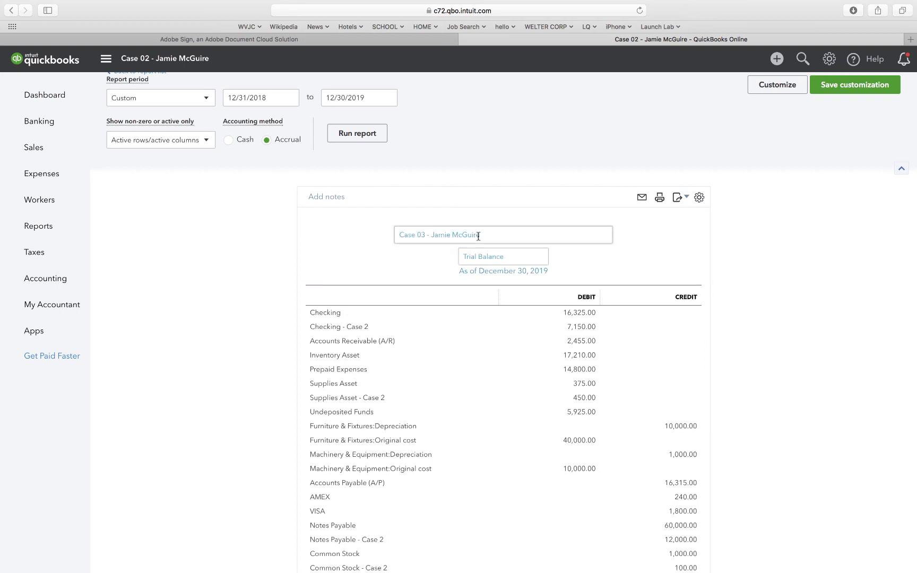
{"action": "left_click", "coordinate": [425, 234]}
{"action": "key", "text": "BackSpace"}
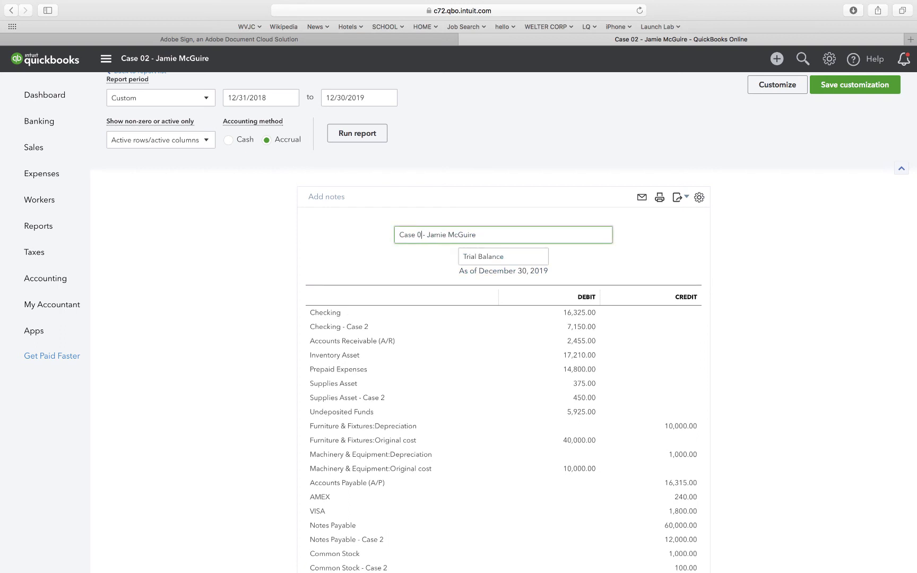
{"action": "type", "text": "2"}
{"action": "left_click", "coordinate": [334, 250]}
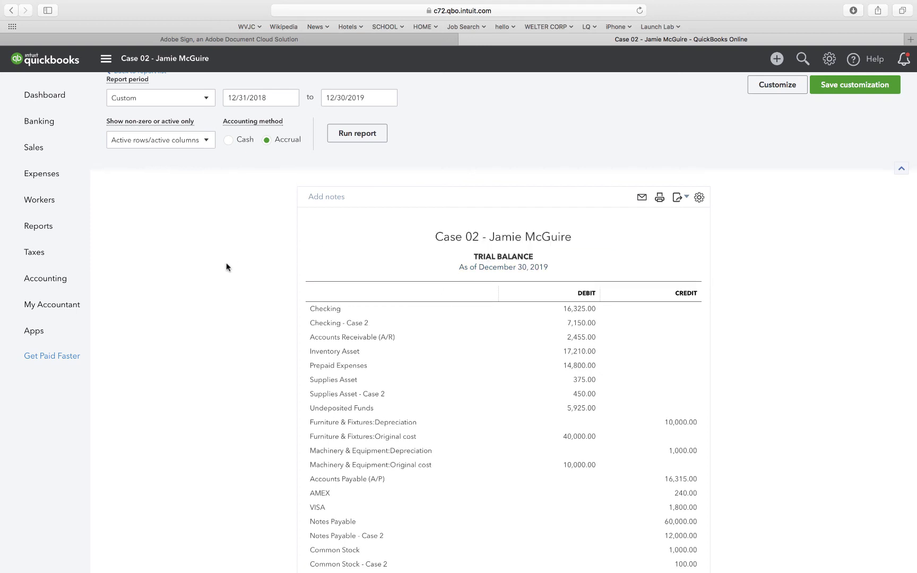
Export the retitled trial balance to PDF in portrait orientation and save the file.
{"action": "left_click", "coordinate": [679, 198]}
{"action": "left_click", "coordinate": [624, 232]}
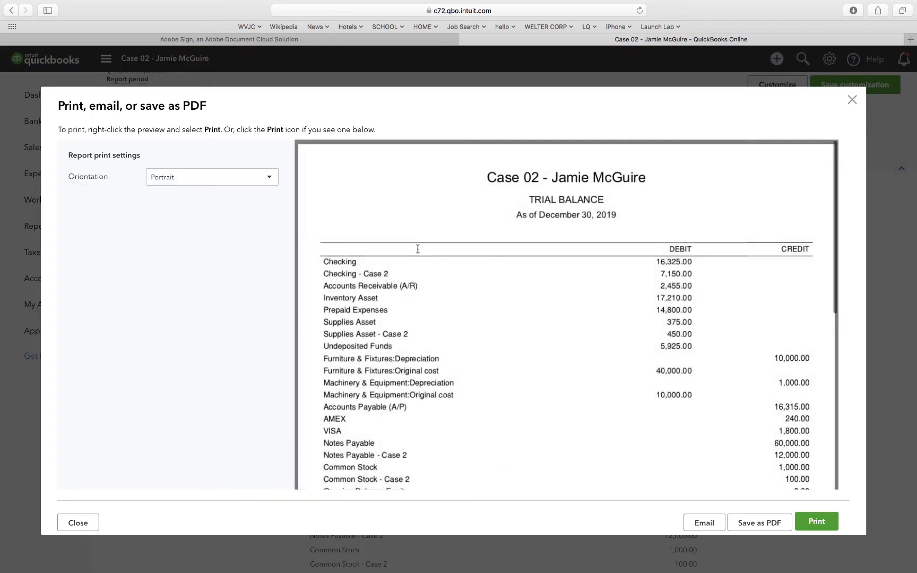
{"action": "left_click", "coordinate": [749, 524]}
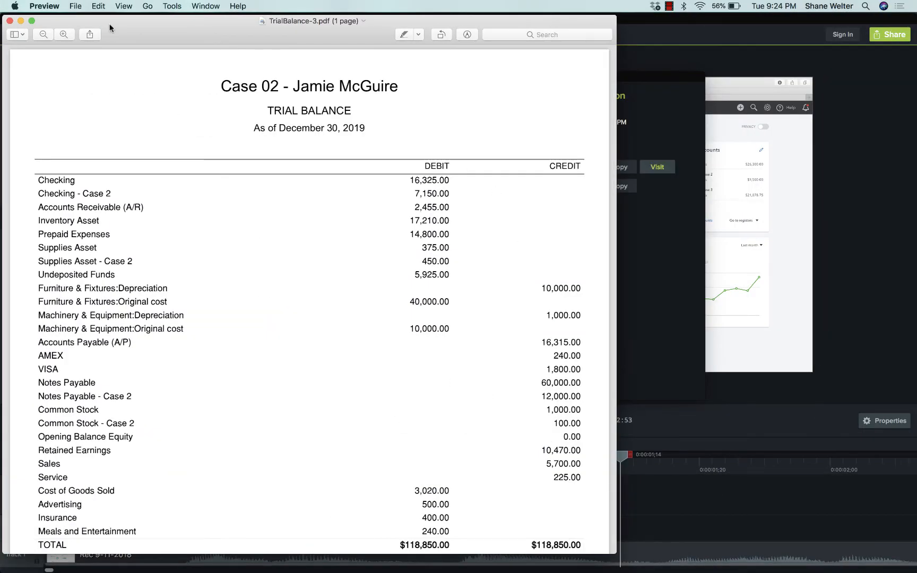
Examine the saved trial balance PDF at full screen, and close the report's export preview.
{"action": "left_click", "coordinate": [32, 22]}
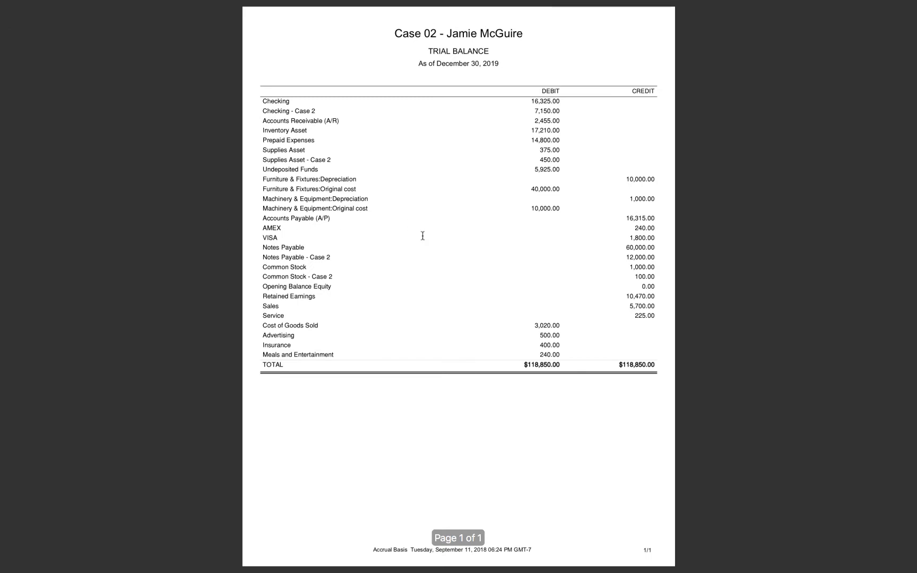
{"action": "scroll", "coordinate": [422, 236], "scroll_direction": "up", "scroll_amount": 5}
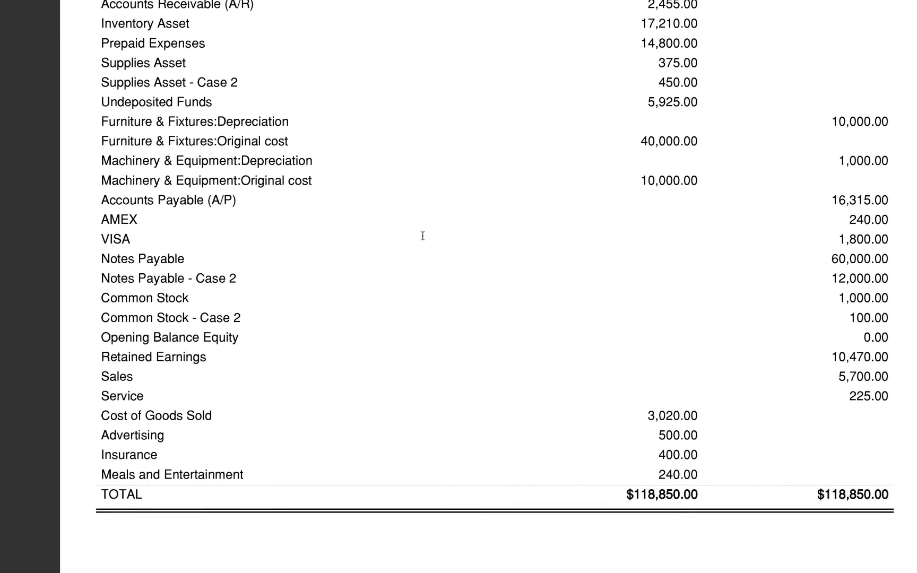
{"action": "scroll", "coordinate": [422, 236], "scroll_direction": "up", "scroll_amount": 3}
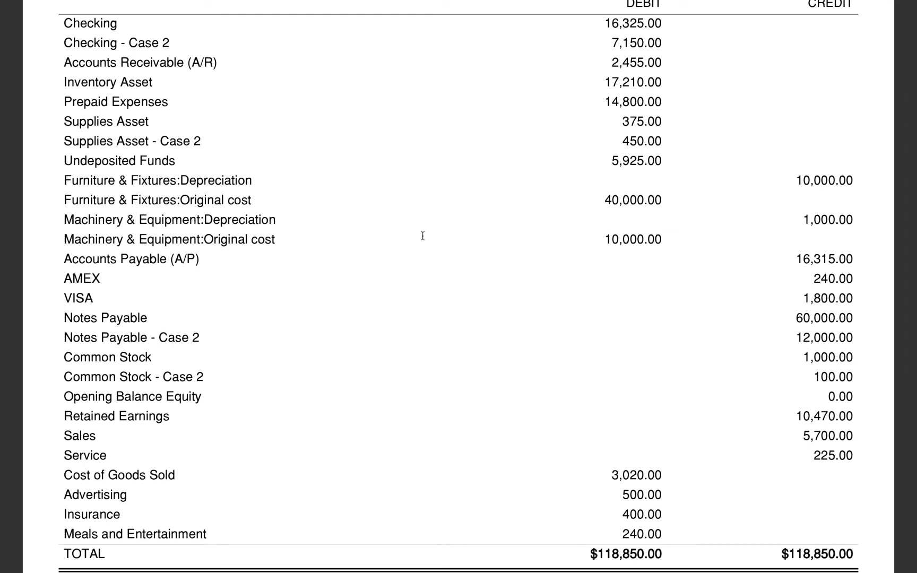
{"action": "scroll", "coordinate": [423, 235], "scroll_direction": "up", "scroll_amount": 1}
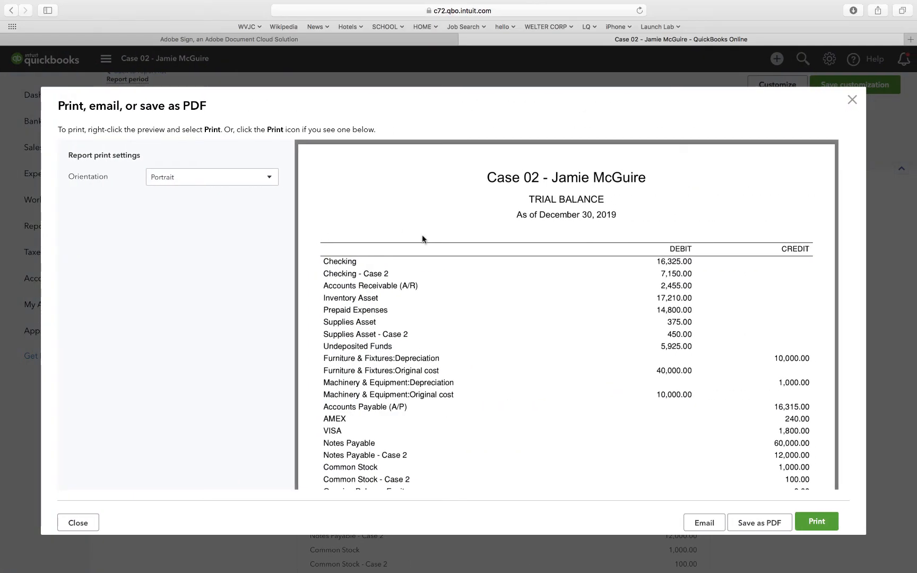
{"action": "left_click", "coordinate": [852, 101]}
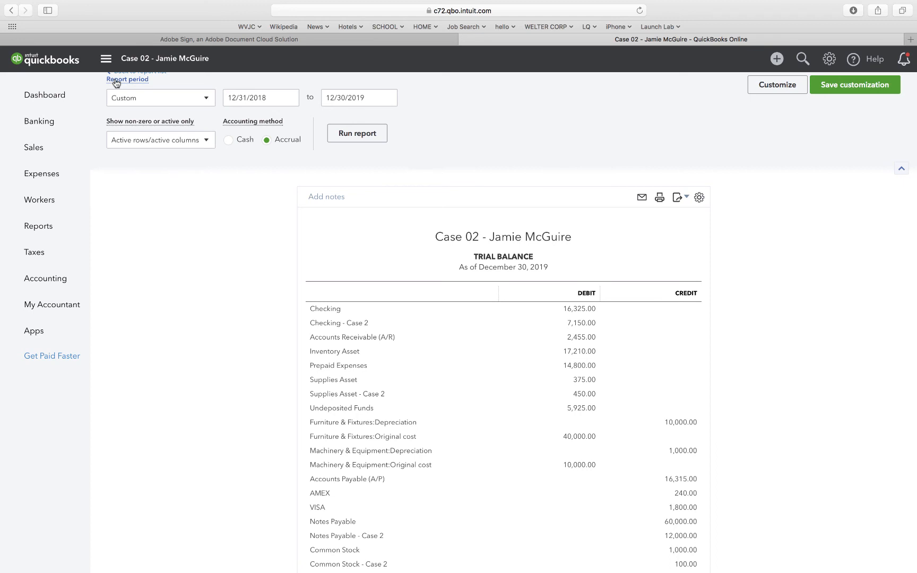
Return to the custom reports list and open the TDA Case 02 report.
{"action": "scroll", "coordinate": [166, 199], "scroll_direction": "up", "scroll_amount": 1}
{"action": "left_click", "coordinate": [144, 87]}
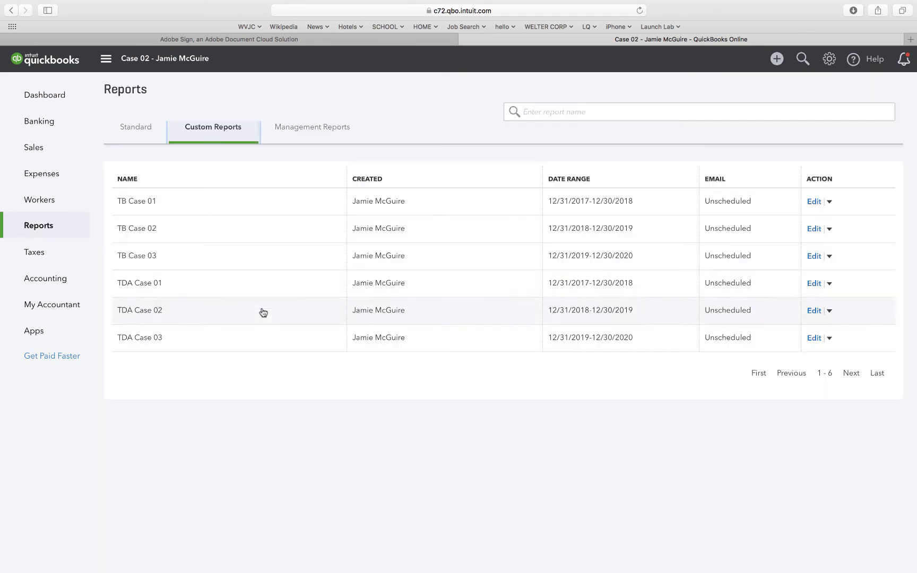
{"action": "left_click", "coordinate": [142, 312]}
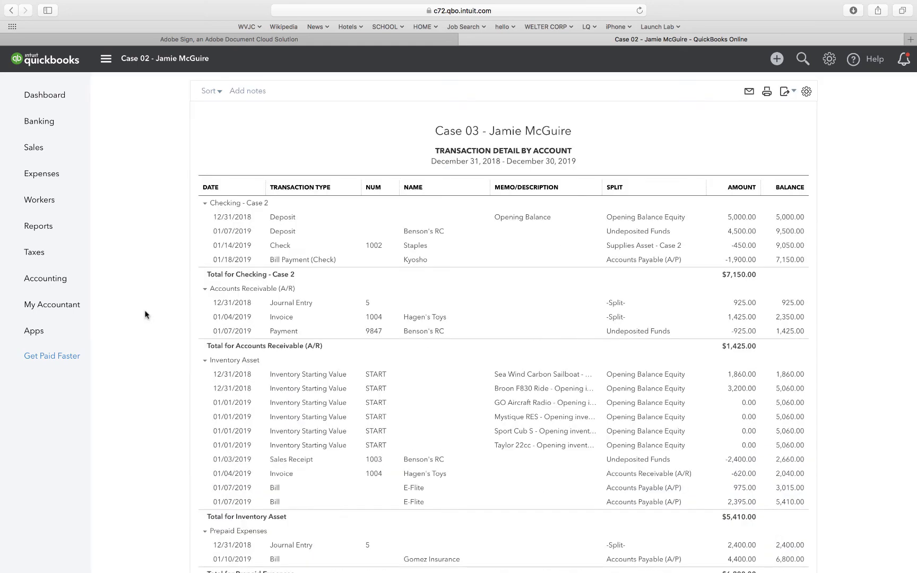
Change the case number in the Transaction Detail by Account report's title to 02.
{"action": "left_click", "coordinate": [479, 131]}
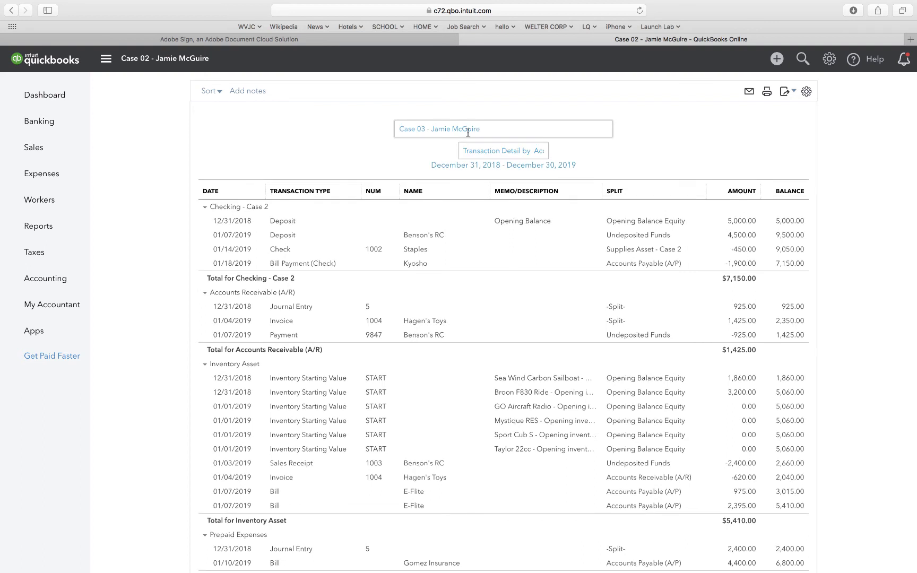
{"action": "left_click", "coordinate": [424, 128]}
{"action": "key", "text": "BackSpace"}
{"action": "type", "text": "2"}
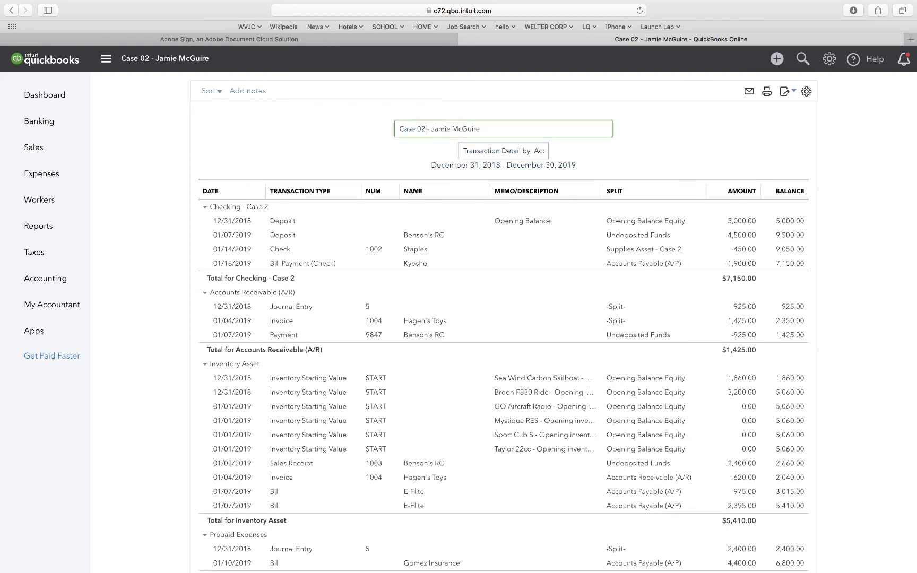
{"action": "left_click", "coordinate": [327, 168]}
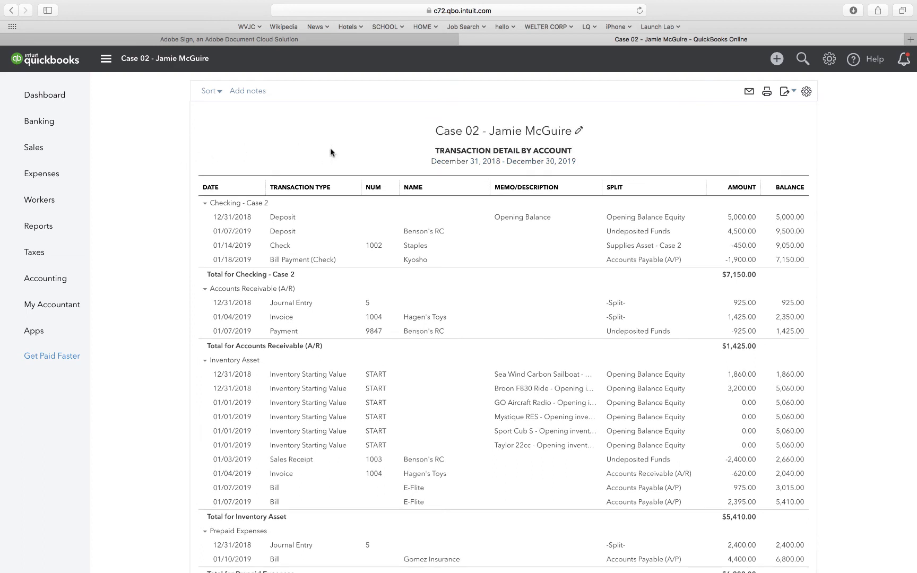
Export the retitled Transaction Detail by Account report to PDF in portrait orientation and save the file.
{"action": "scroll", "coordinate": [443, 181], "scroll_direction": "down", "scroll_amount": 2}
{"action": "scroll", "coordinate": [443, 181], "scroll_direction": "down", "scroll_amount": 15}
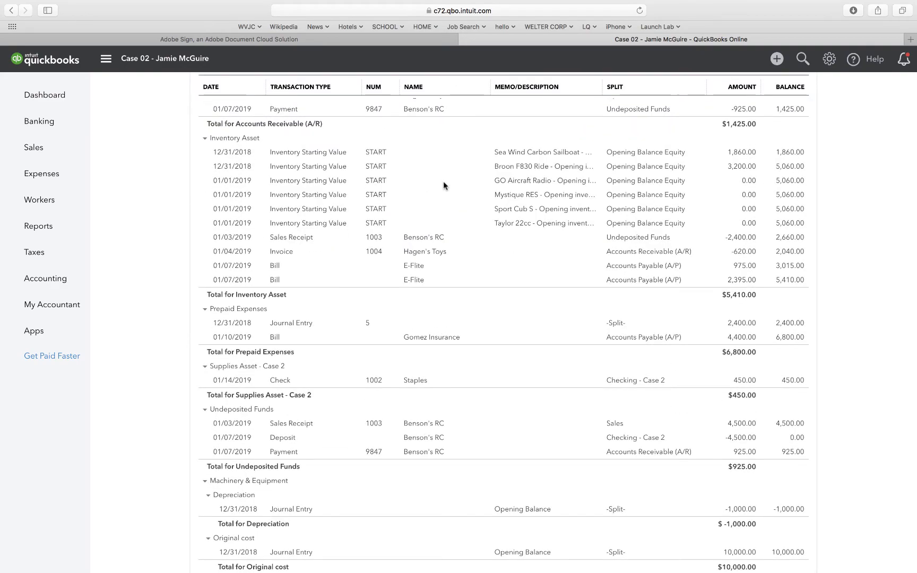
{"action": "scroll", "coordinate": [444, 181], "scroll_direction": "down", "scroll_amount": 5}
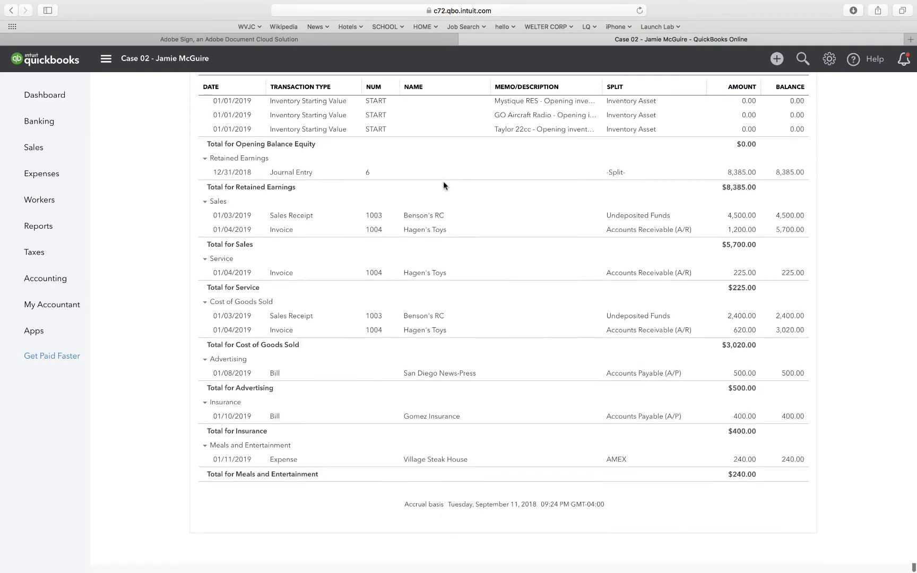
{"action": "scroll", "coordinate": [443, 182], "scroll_direction": "up", "scroll_amount": 20}
{"action": "scroll", "coordinate": [443, 182], "scroll_direction": "up", "scroll_amount": 5}
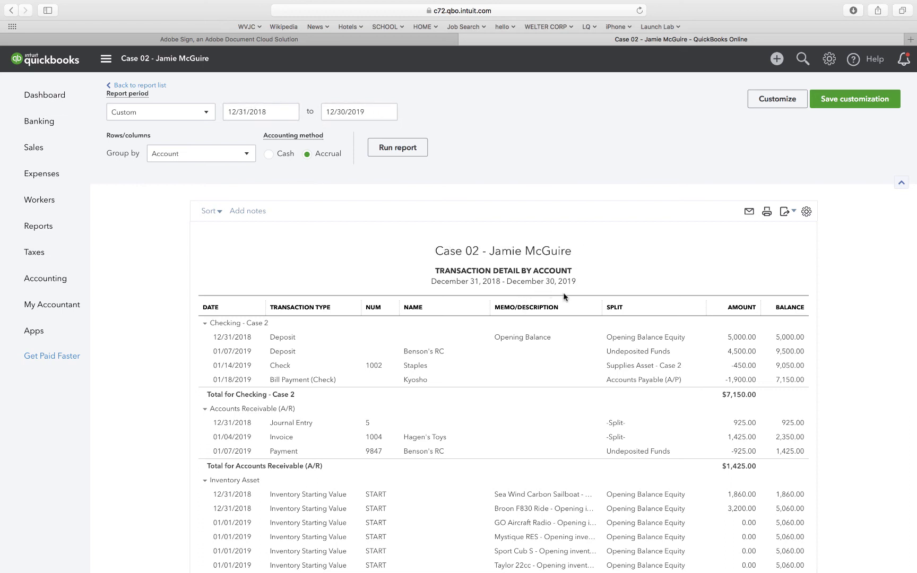
{"action": "left_click", "coordinate": [784, 213]}
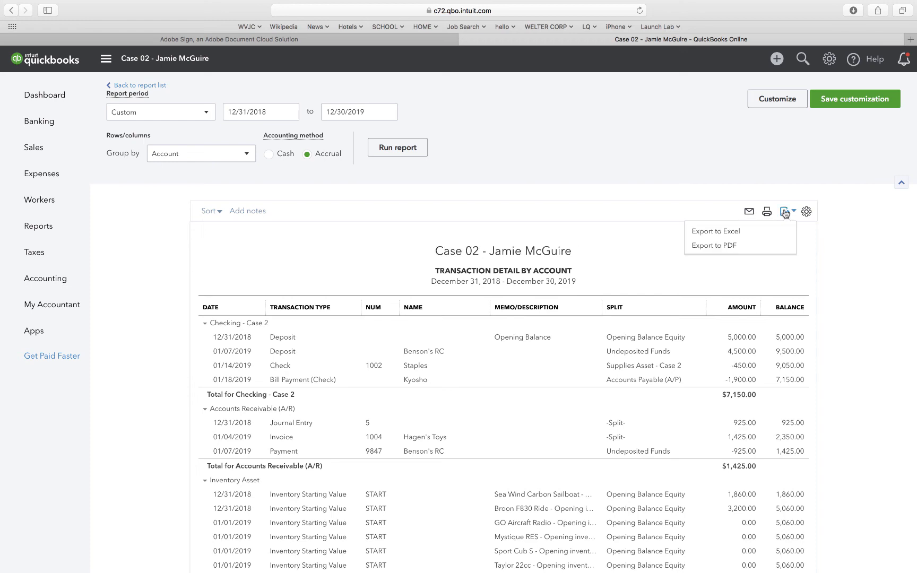
{"action": "left_click", "coordinate": [714, 247]}
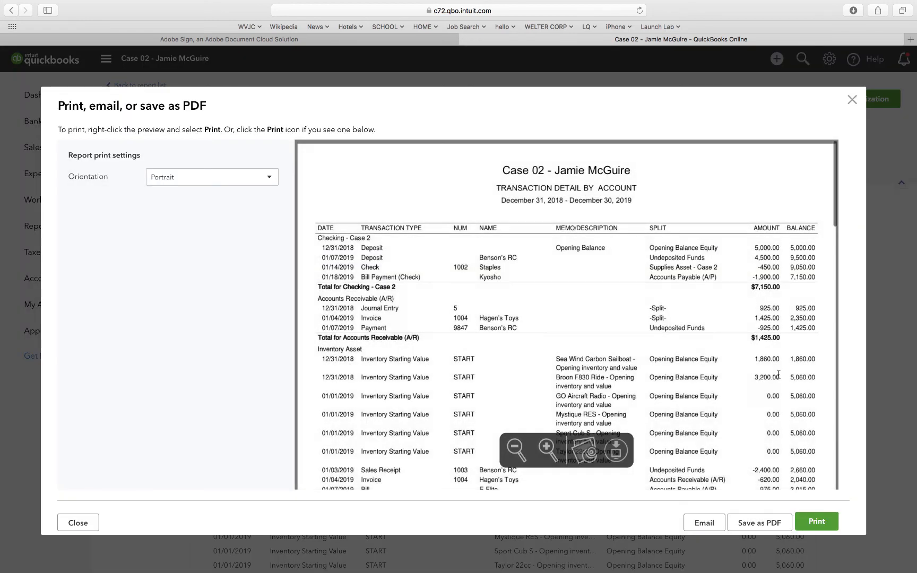
{"action": "left_click", "coordinate": [751, 529]}
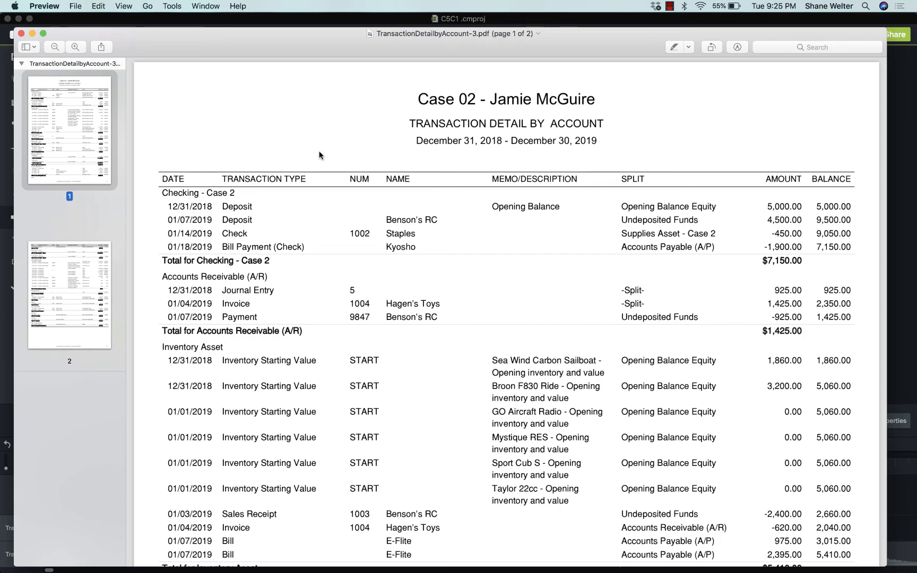
Examine both pages of the saved Transaction Detail by Account PDF at full screen, and close the report's export preview.
{"action": "left_click", "coordinate": [43, 32]}
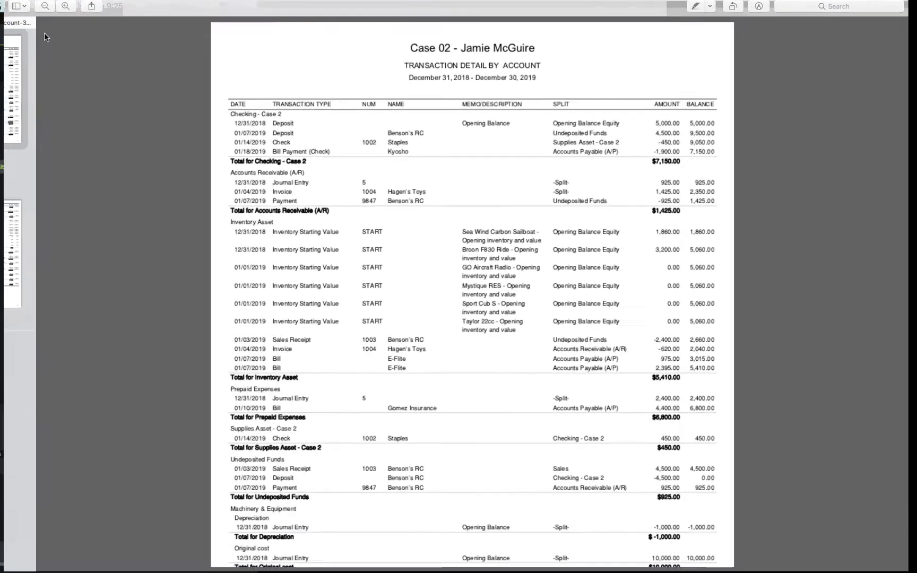
{"action": "scroll", "coordinate": [394, 127], "scroll_direction": "up", "scroll_amount": 5}
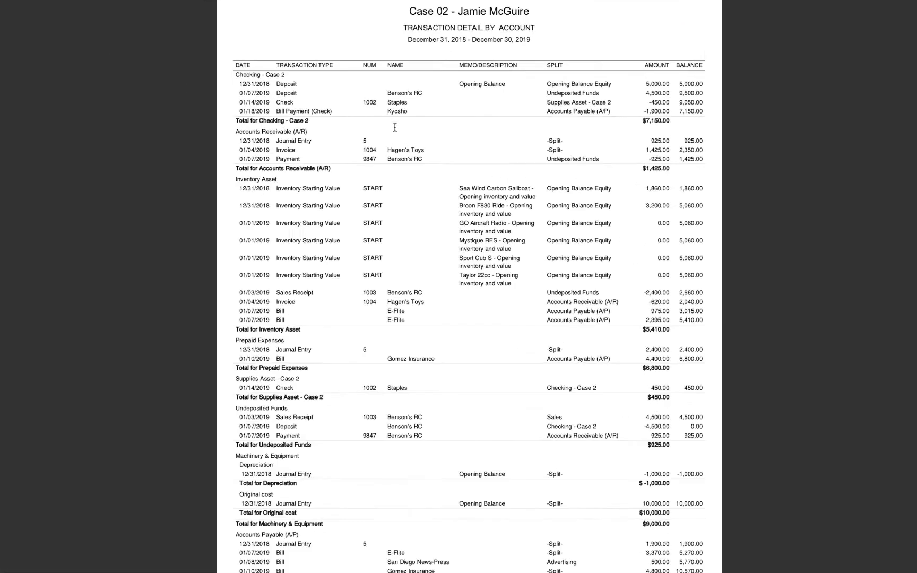
{"action": "scroll", "coordinate": [394, 127], "scroll_direction": "up", "scroll_amount": 4}
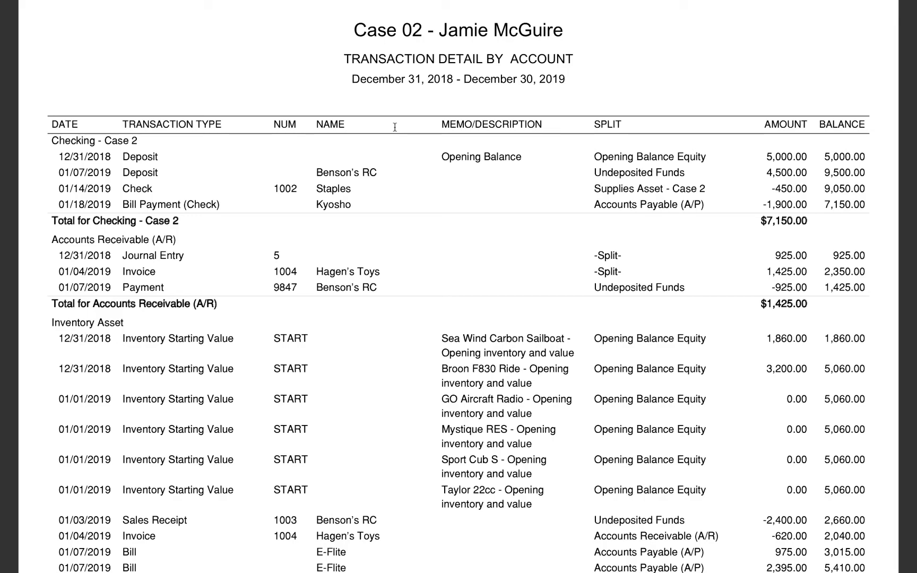
{"action": "scroll", "coordinate": [394, 126], "scroll_direction": "down", "scroll_amount": 5}
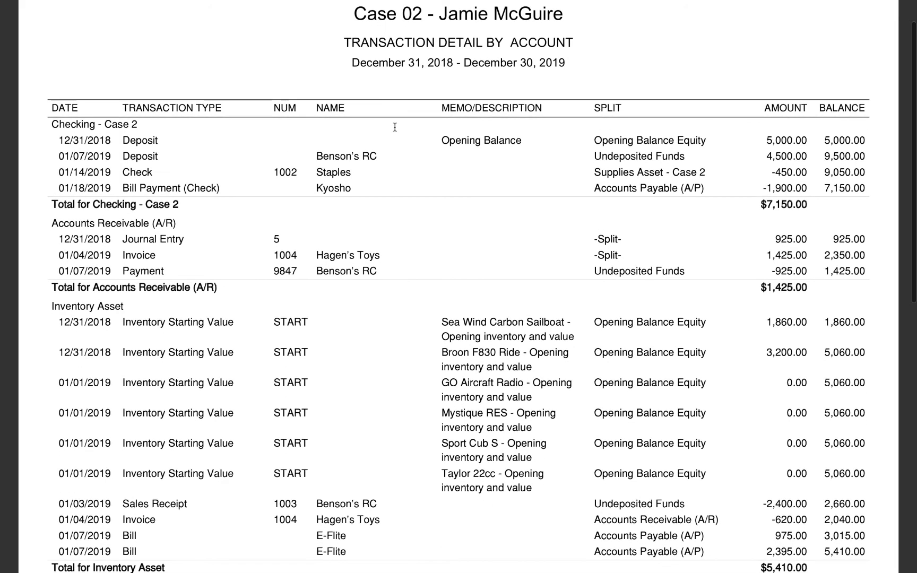
{"action": "scroll", "coordinate": [394, 126], "scroll_direction": "down", "scroll_amount": 5}
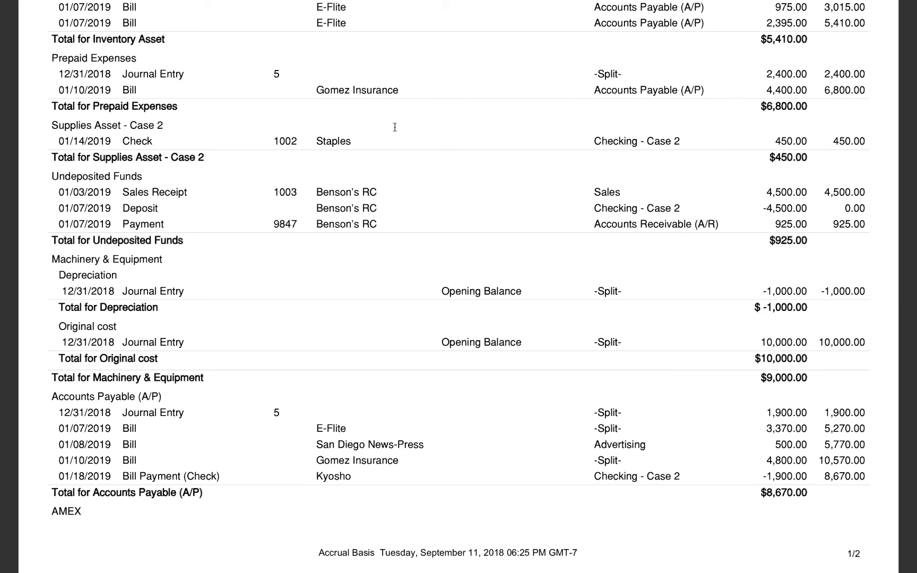
{"action": "scroll", "coordinate": [394, 126], "scroll_direction": "down", "scroll_amount": 1}
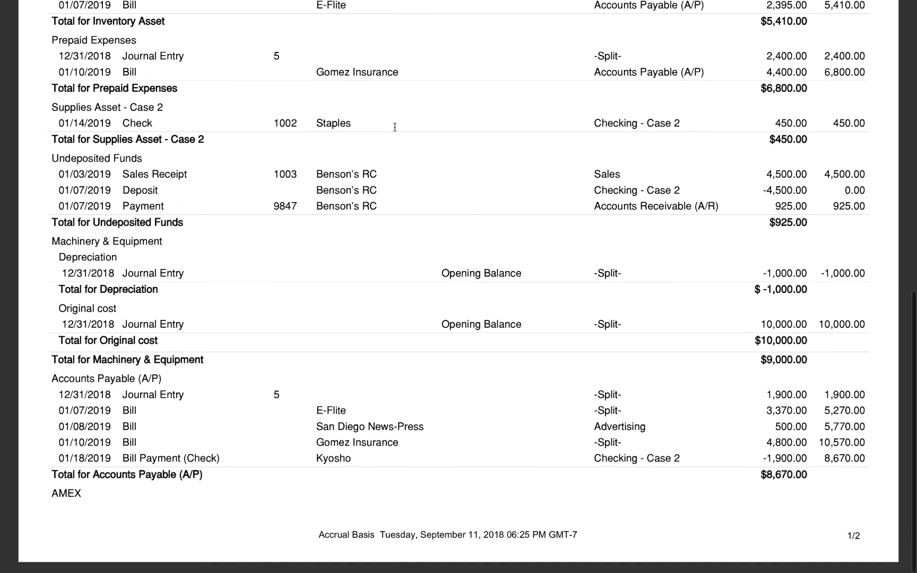
{"action": "scroll", "coordinate": [394, 126], "scroll_direction": "down", "scroll_amount": 2}
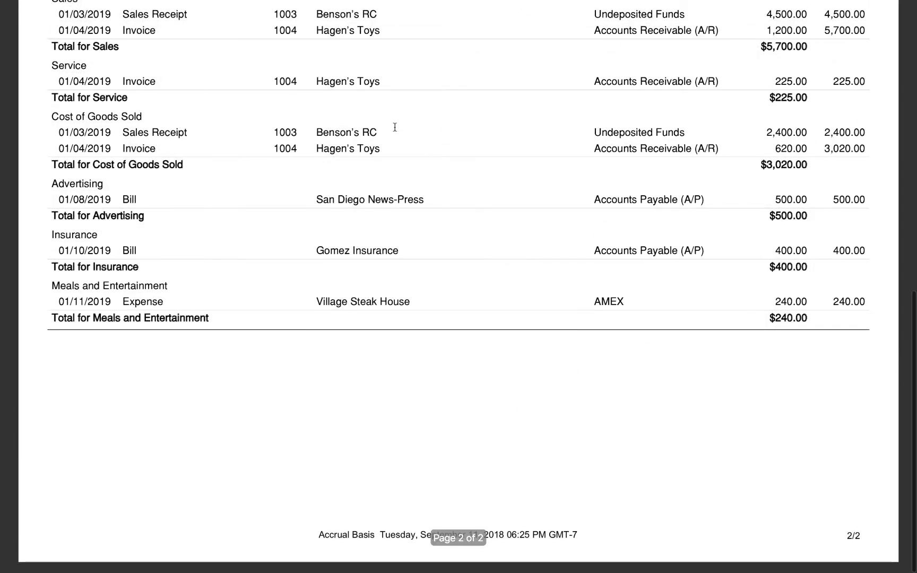
{"action": "scroll", "coordinate": [394, 126], "scroll_direction": "up", "scroll_amount": 10}
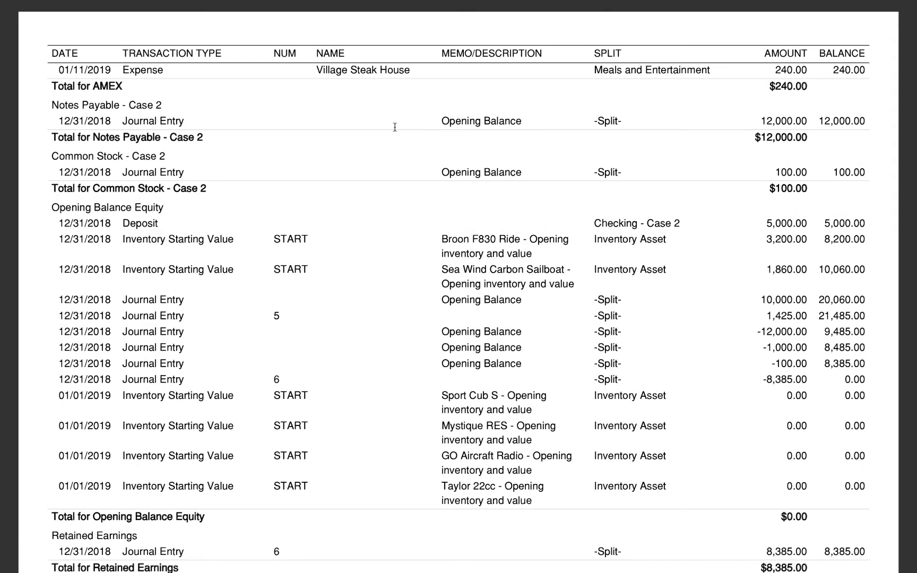
{"action": "scroll", "coordinate": [395, 126], "scroll_direction": "down", "scroll_amount": 8}
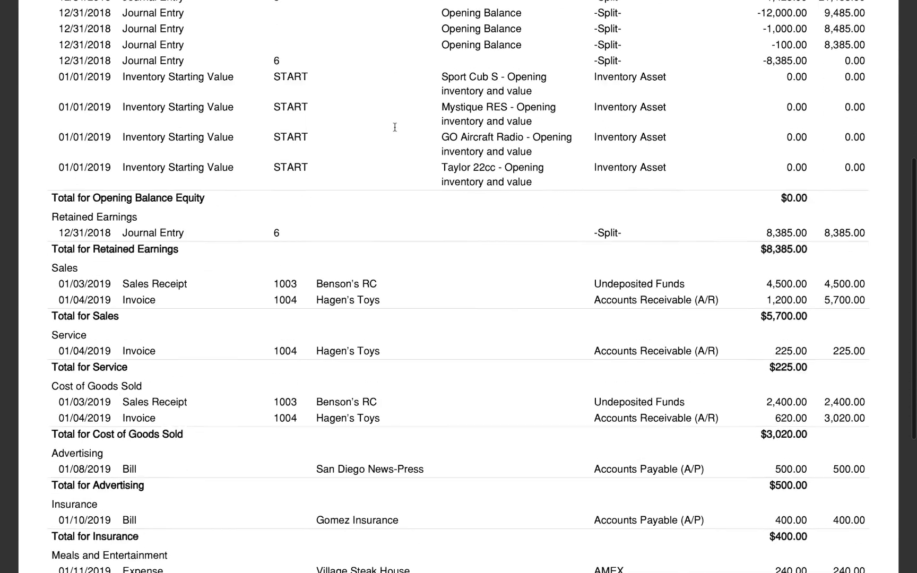
{"action": "scroll", "coordinate": [394, 126], "scroll_direction": "down", "scroll_amount": 1}
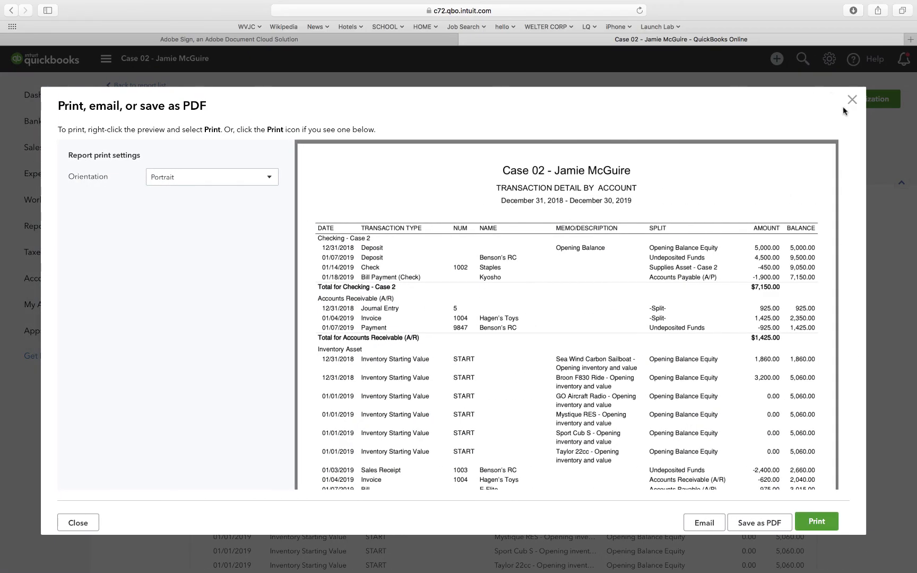
{"action": "left_click", "coordinate": [852, 100]}
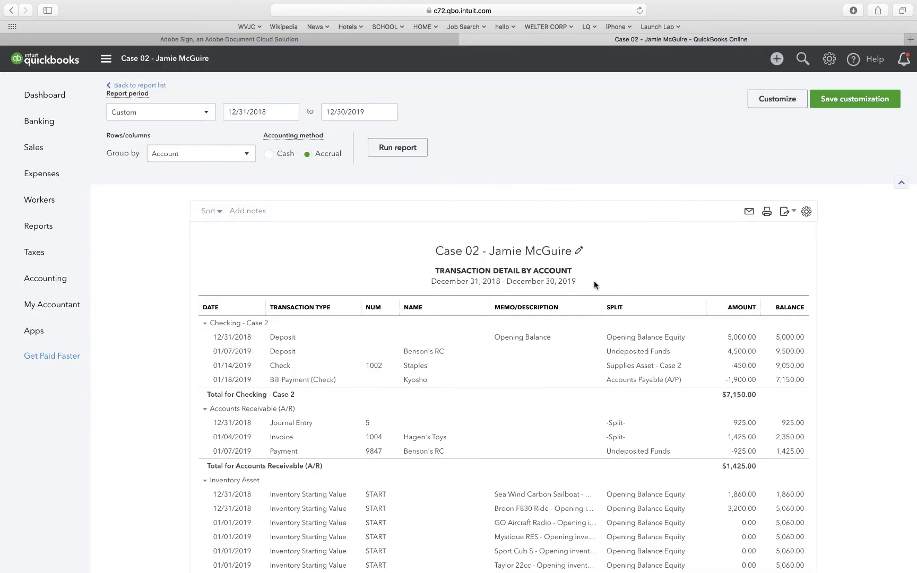